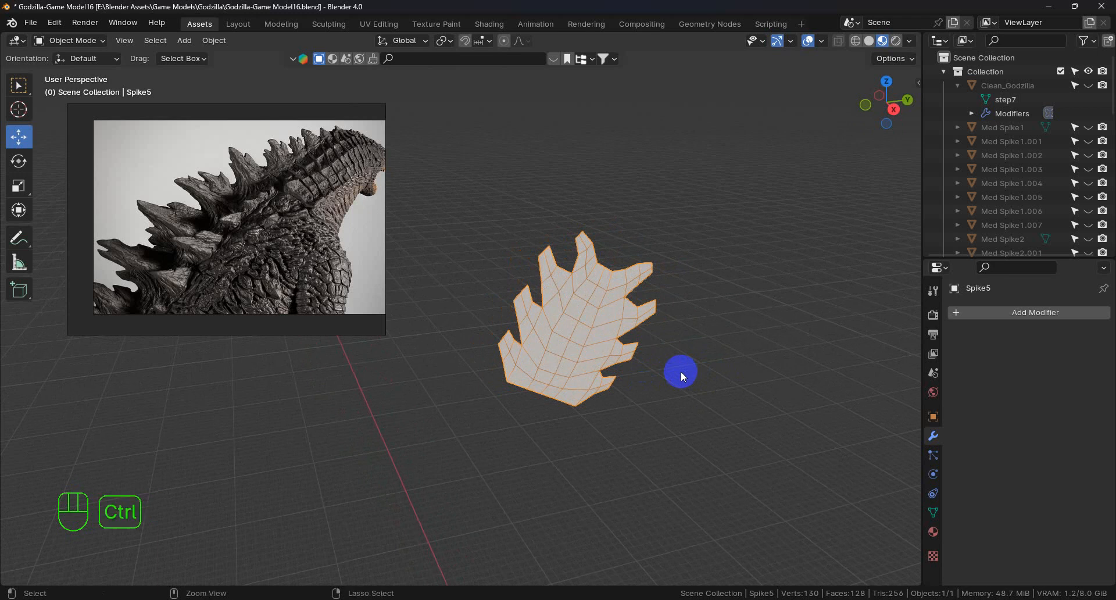
Examine the Spike5 mesh and look over the Godzilla reference images on the board.
middle_click_drag(661, 368, 648, 344)
scroll(649, 347, "up", 4)
middle_click_drag(580, 349, 671, 347, "shift")
scroll(690, 345, "down", 1)
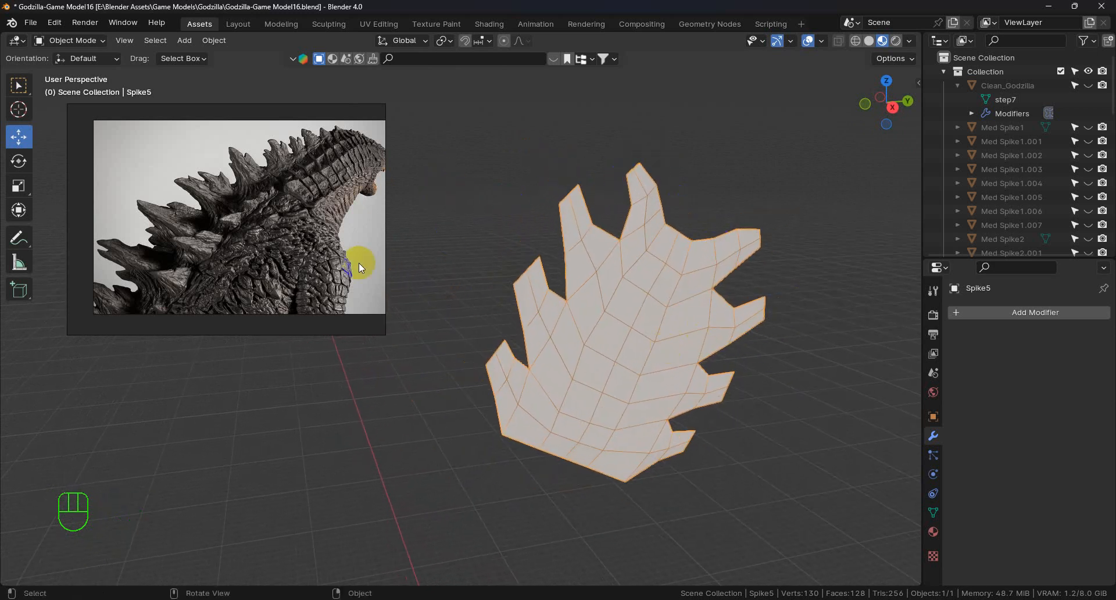
scroll(250, 237, "down", 5)
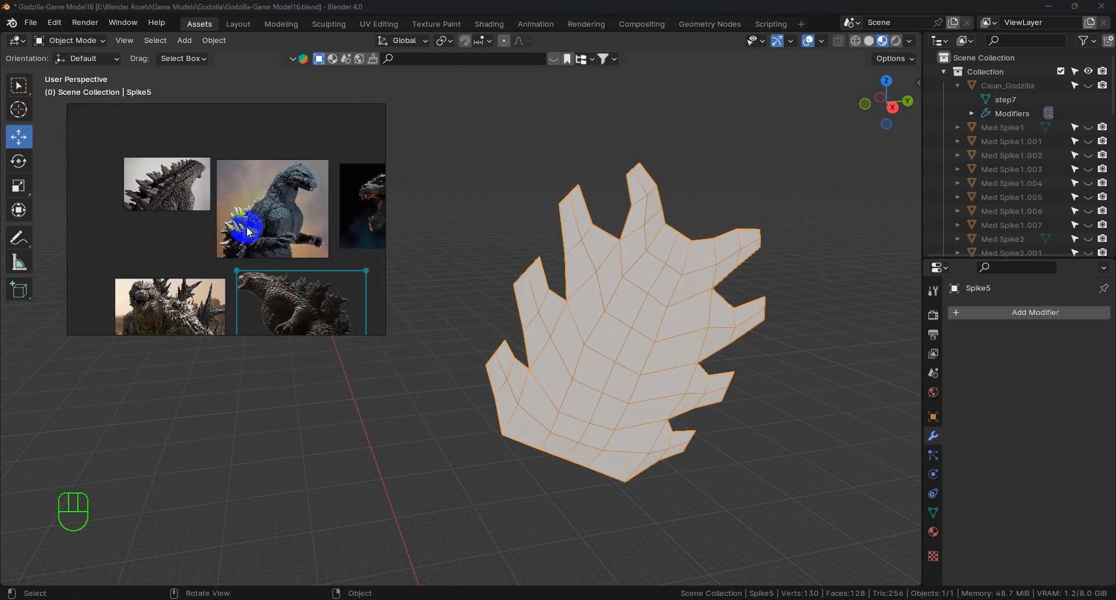
middle_click_drag(185, 232, 241, 183)
mouse_move(239, 278)
middle_mouse_down()
mouse_move(266, 251)
mouse_move(235, 288)
middle_mouse_up()
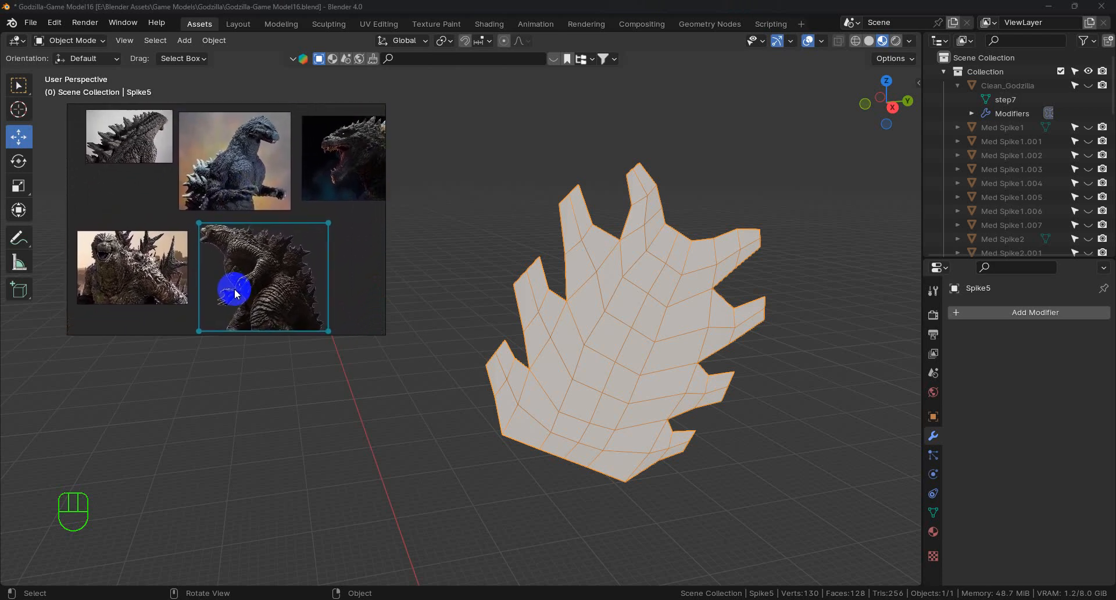
middle_click_drag(289, 266, 193, 268)
middle_click_drag(278, 237, 269, 270)
scroll(284, 202, "up", 4)
scroll(284, 202, "down", 2)
middle_click_drag(242, 209, 362, 221)
middle_click_drag(227, 228, 334, 216)
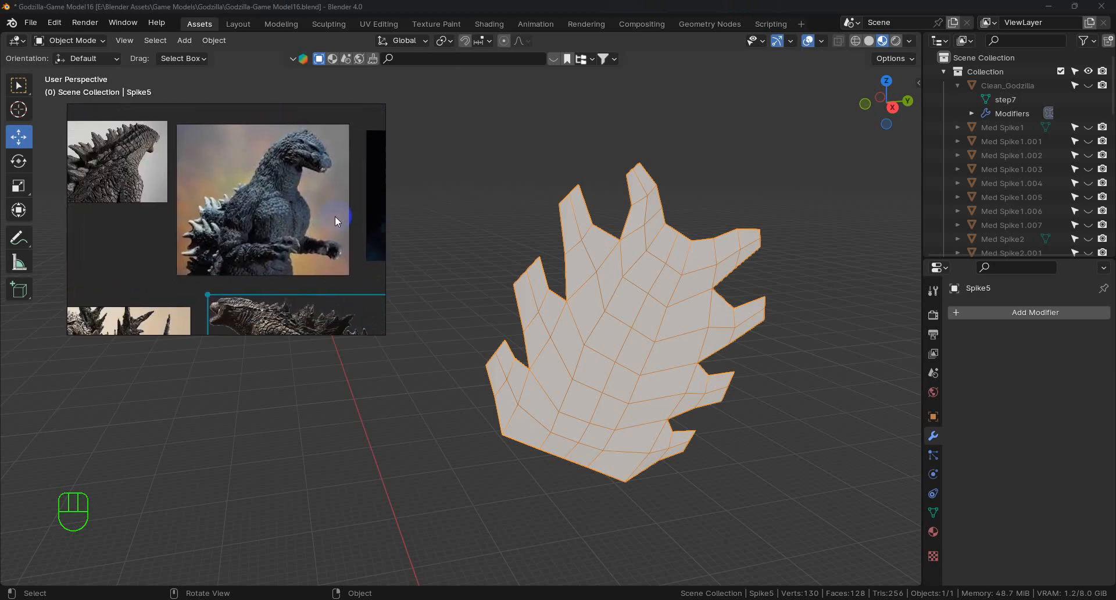
middle_click_drag(248, 222, 348, 239)
Examine the shape of the dorsal spikes up close in the back-view Godzilla photo.
scroll(213, 167, "up", 5)
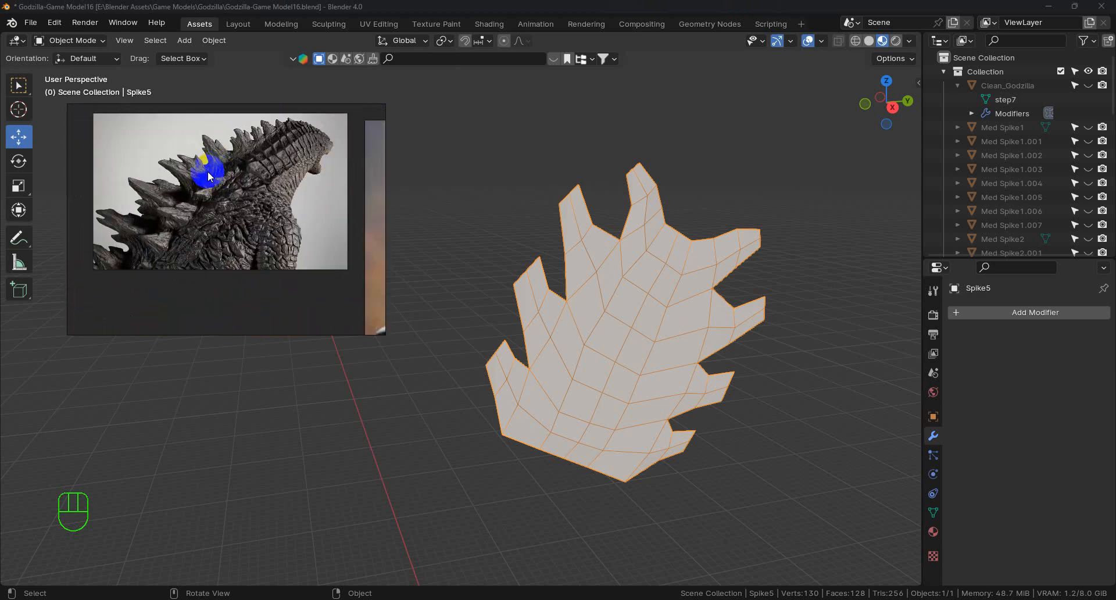
scroll(202, 177, "down", 3)
scroll(186, 167, "up", 6)
middle_click_drag(204, 180, 285, 138)
middle_click_drag(193, 211, 247, 191)
scroll(245, 203, "up", 2)
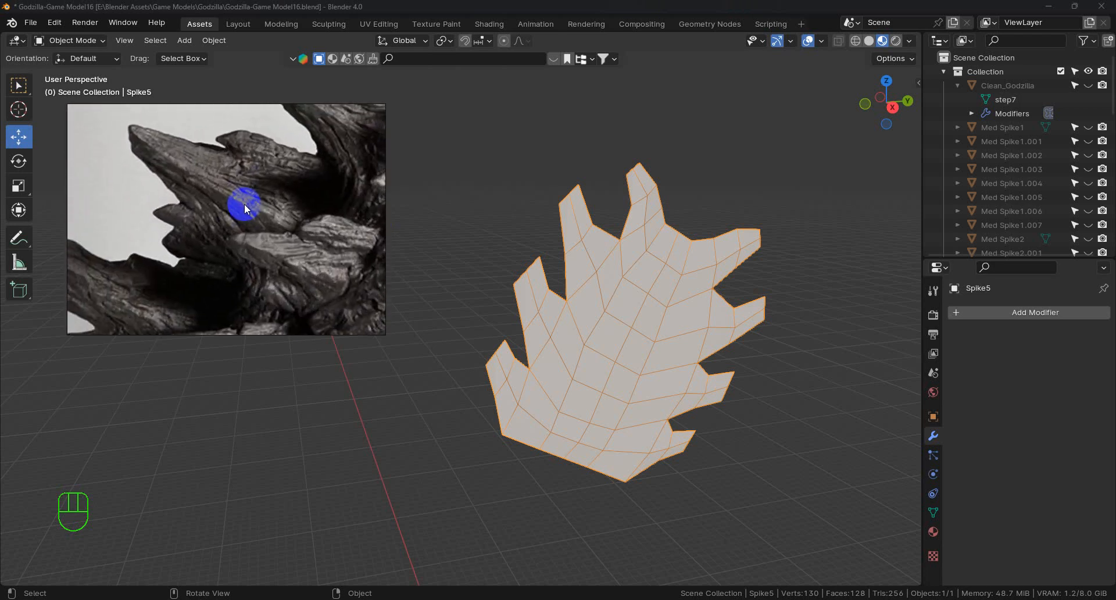
scroll(258, 233, "down", 2)
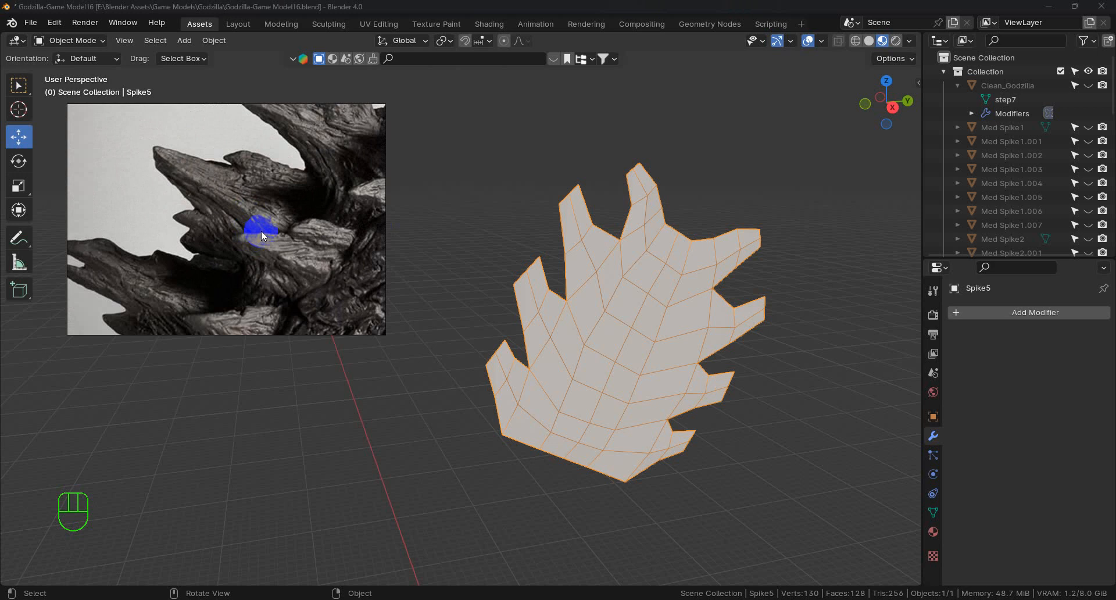
middle_click_drag(243, 210, 247, 252)
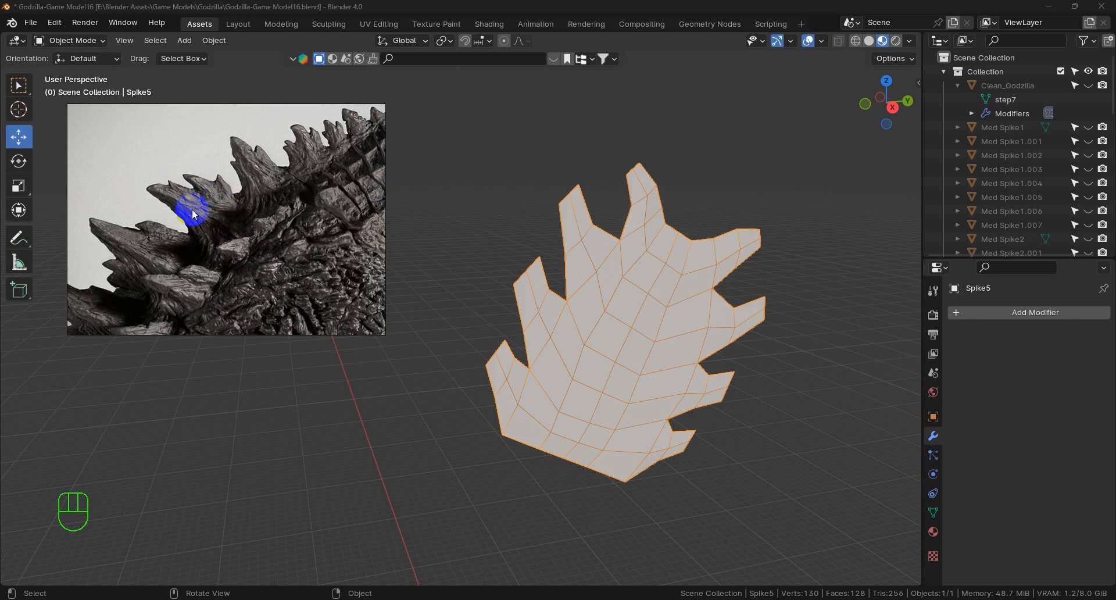
Study the dorsal spikes in the blue-grey Godzilla figure photo and in the reference with the city background.
scroll(237, 232, "down", 5)
middle_click_drag(287, 236, 170, 189)
middle_click_drag(308, 282, 202, 261)
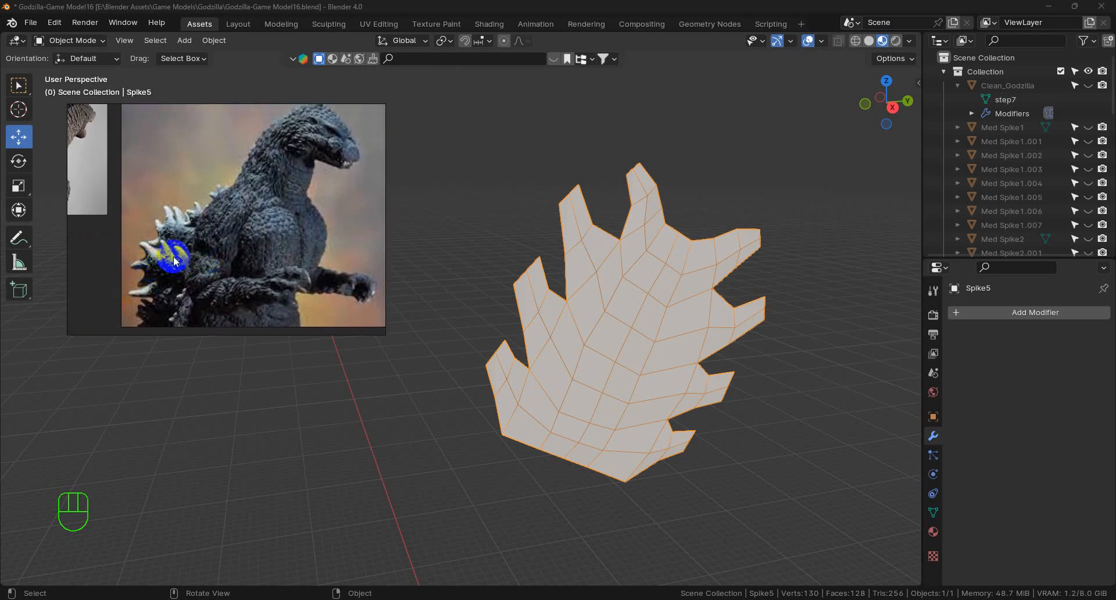
scroll(211, 242, "down", 4)
middle_click_drag(208, 241, 235, 211)
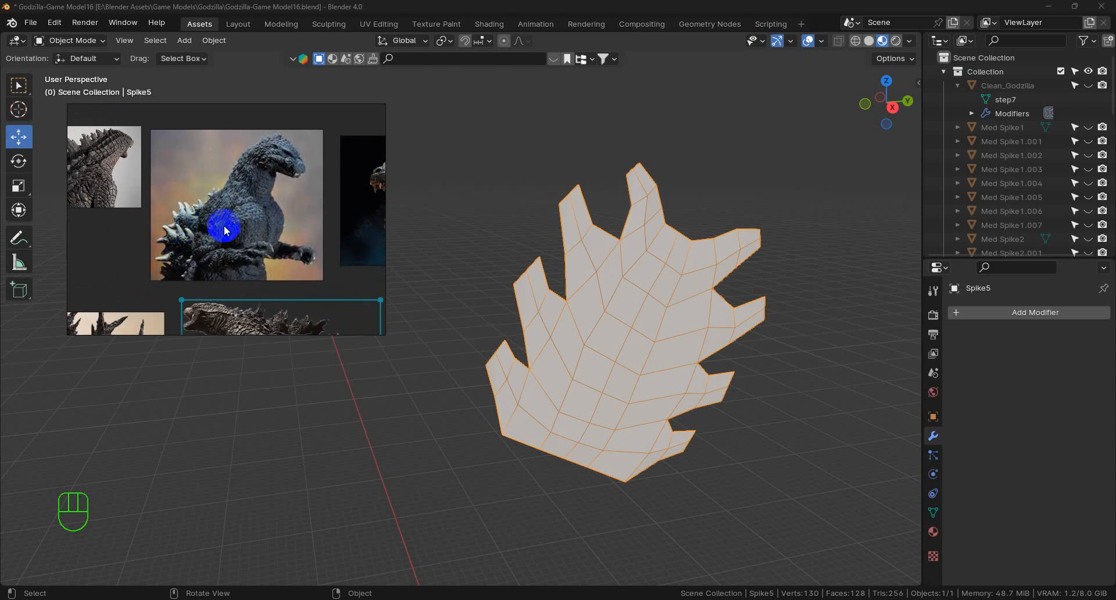
scroll(221, 233, "down", 2)
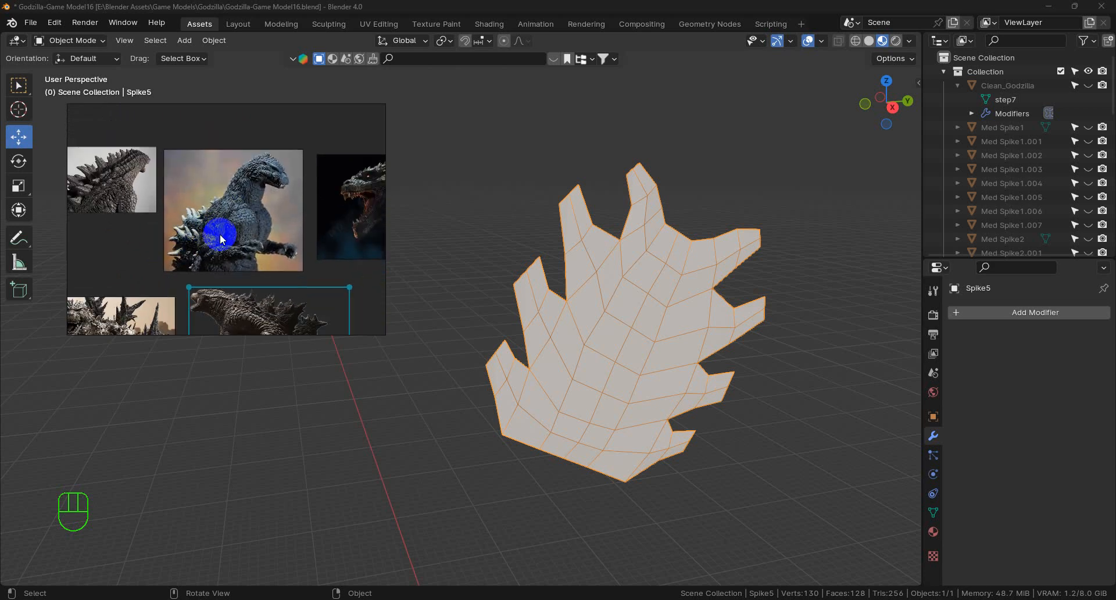
middle_click_drag(258, 254, 312, 158)
scroll(211, 241, "up", 4)
middle_click_drag(211, 241, 321, 226)
scroll(246, 212, "up", 3)
middle_click_drag(246, 212, 256, 248)
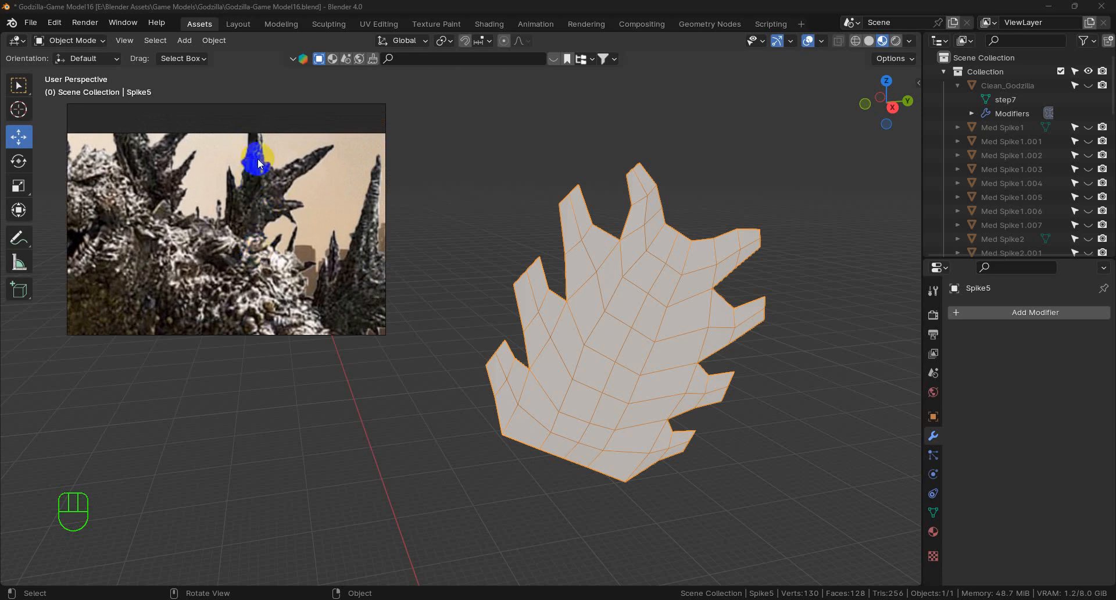
scroll(266, 191, "down", 2)
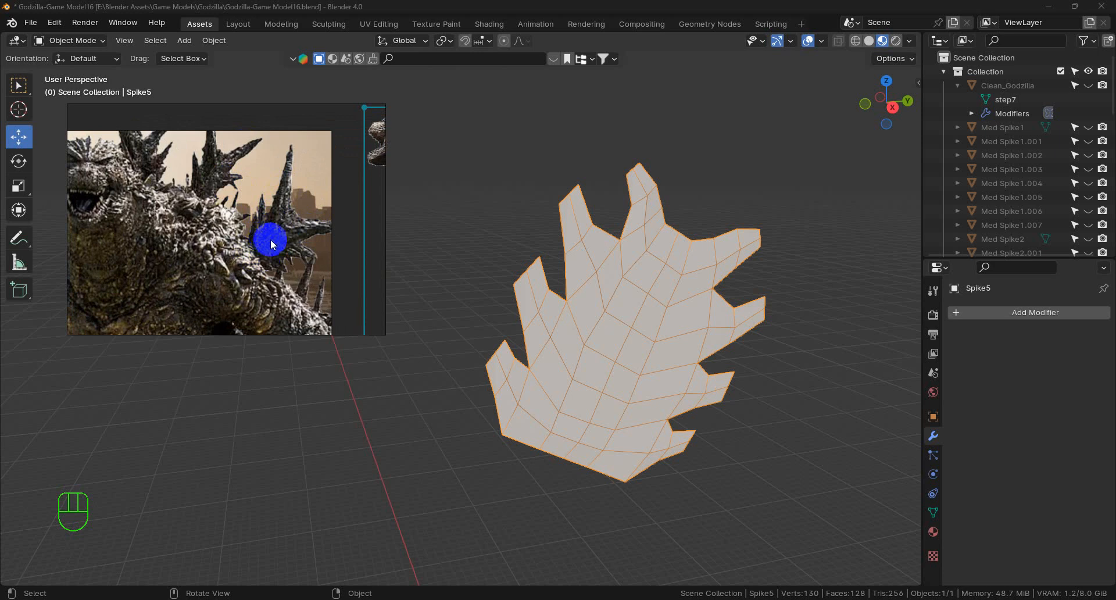
Compare the spikes in the dark Godzilla reference with those in the back-view photo.
scroll(268, 240, "down", 3)
middle_click_drag(302, 242, 173, 222)
scroll(326, 184, "up", 5)
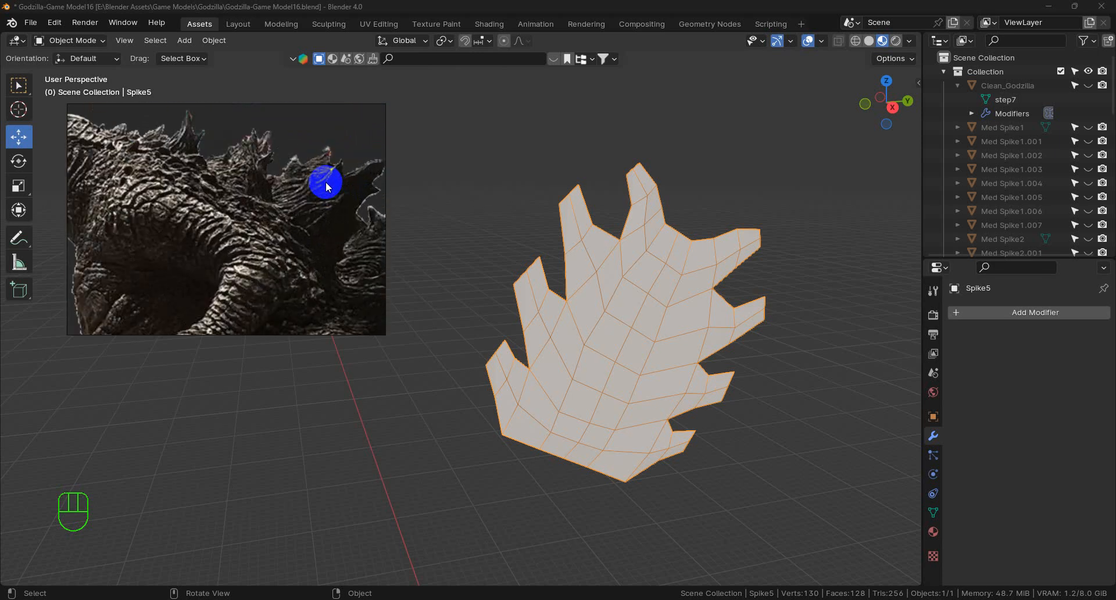
middle_click_drag(299, 210, 259, 218)
scroll(259, 219, "down", 4)
middle_click_drag(167, 219, 244, 306)
scroll(204, 214, "down", 4)
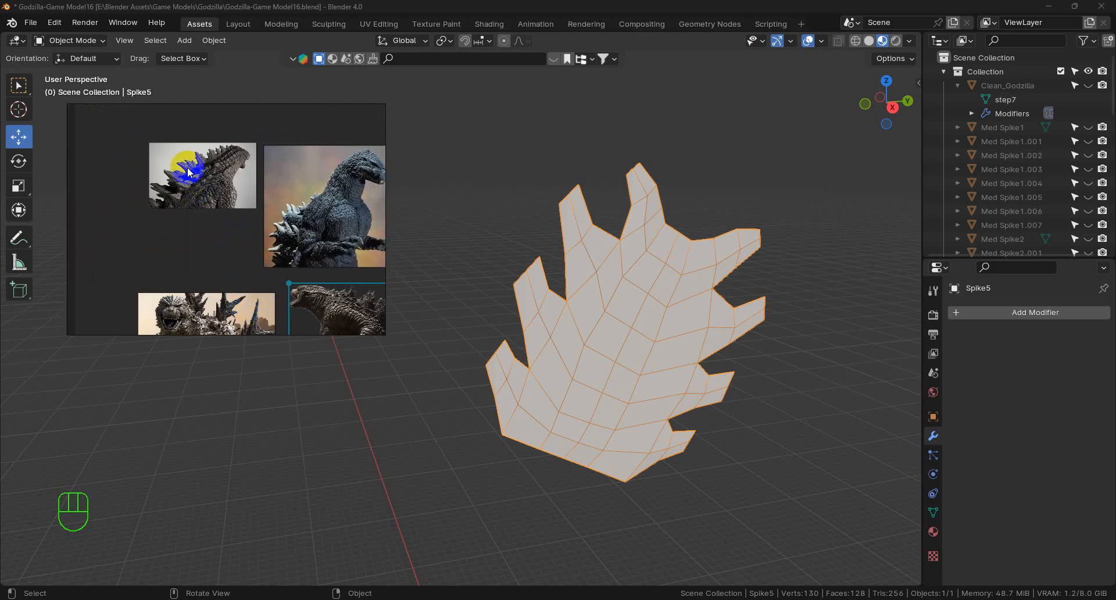
scroll(188, 174, "up", 8)
middle_click_drag(186, 223, 228, 235)
scroll(243, 230, "down", 4)
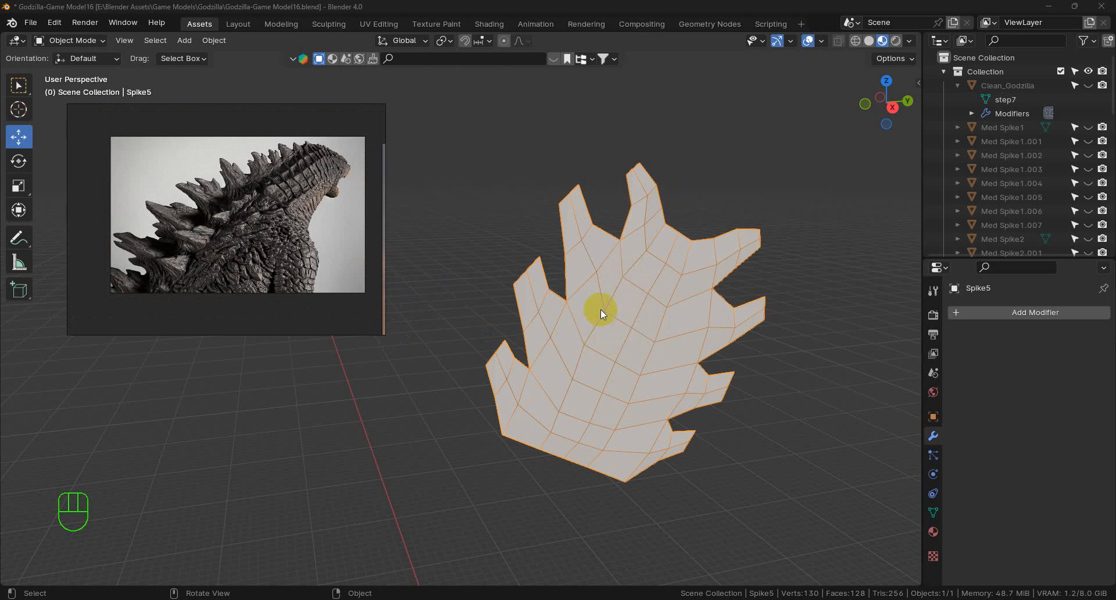
Add a Multiresolution modifier to Spike5 and subdivide it once.
middle_click_drag(634, 317, 543, 301)
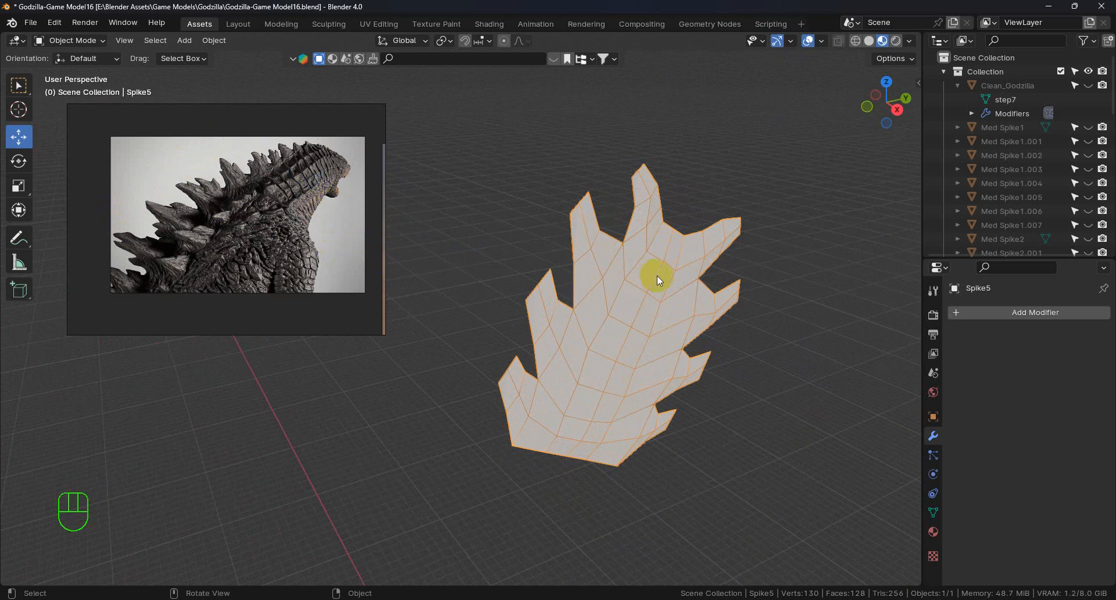
middle_click_drag(657, 275, 689, 326)
left_click(1007, 312)
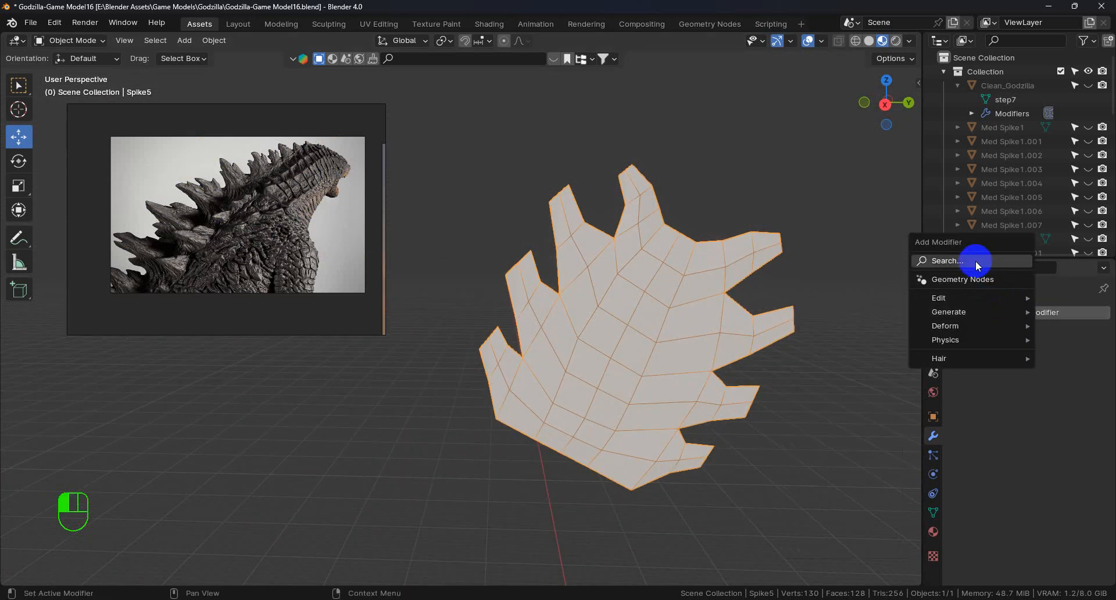
left_click(975, 261)
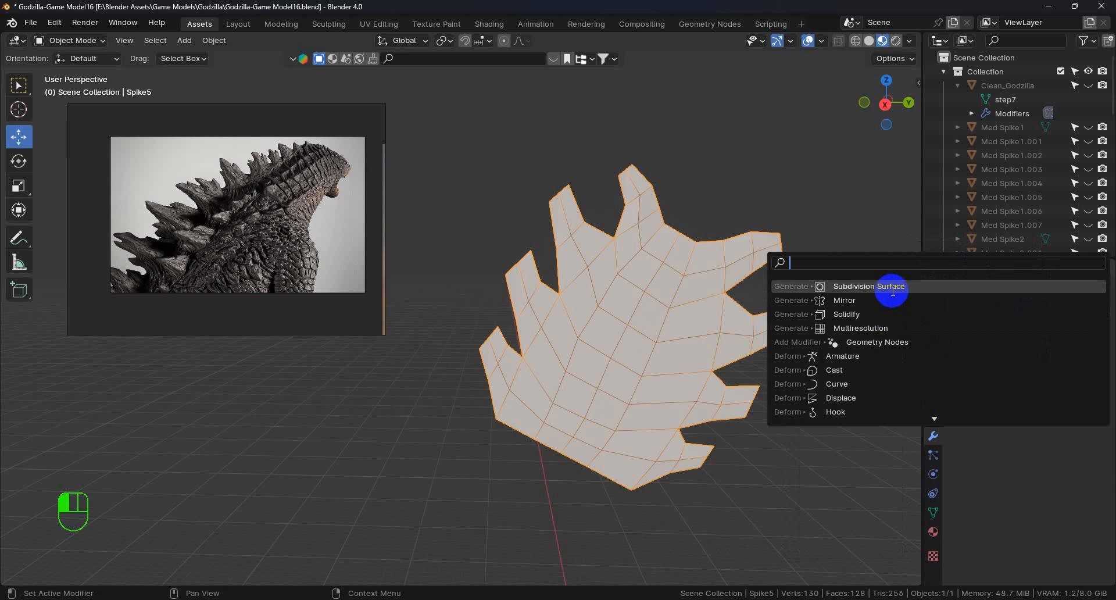
left_click(858, 328)
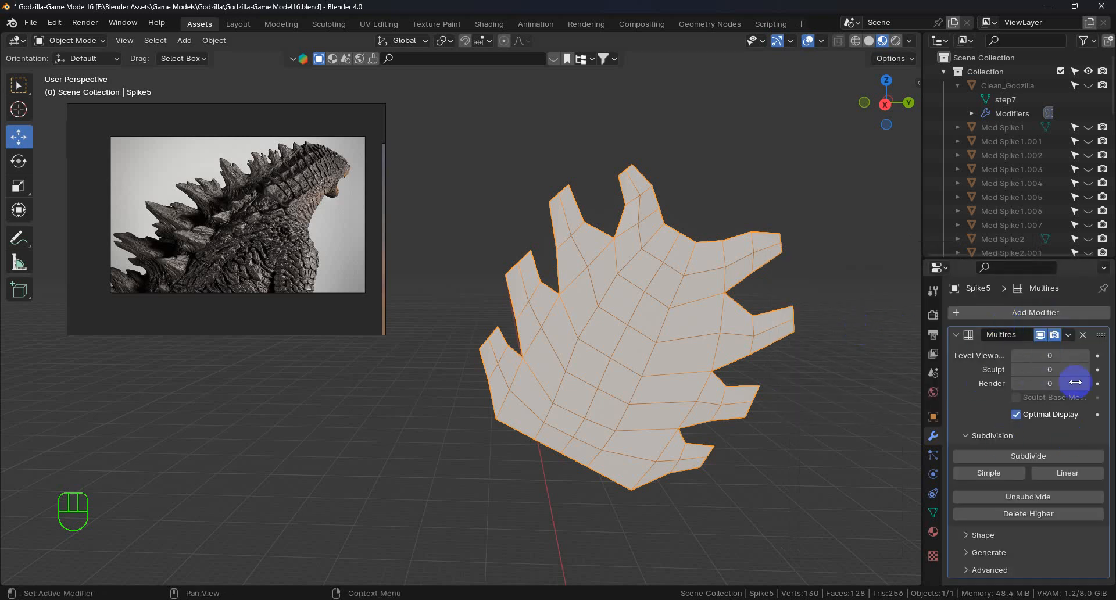
middle_click_drag(813, 378, 719, 344)
middle_click_drag(651, 274, 662, 326)
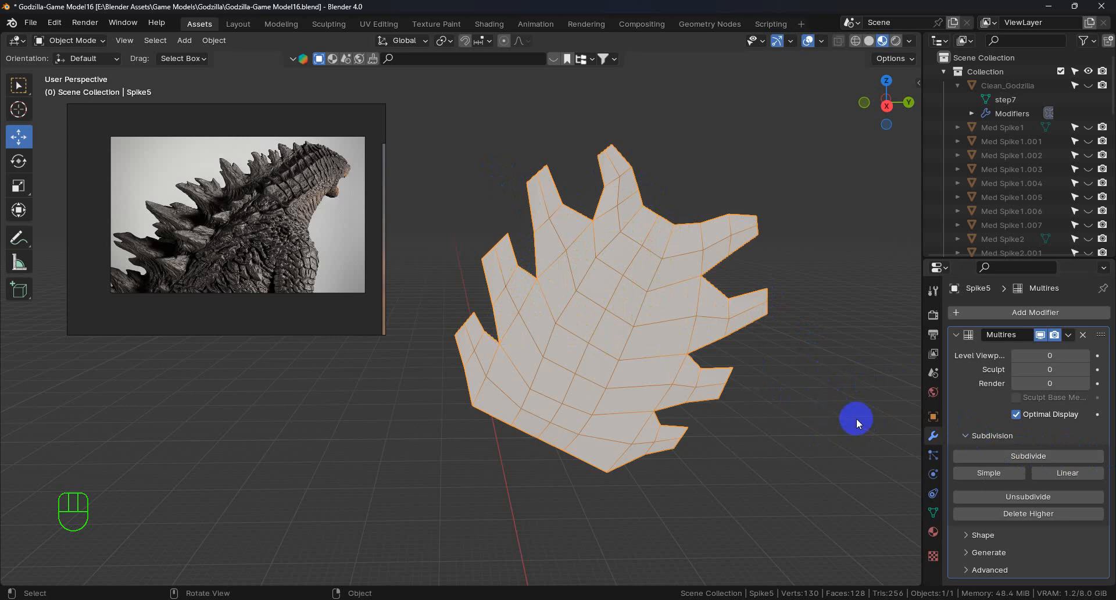
left_click(1043, 460)
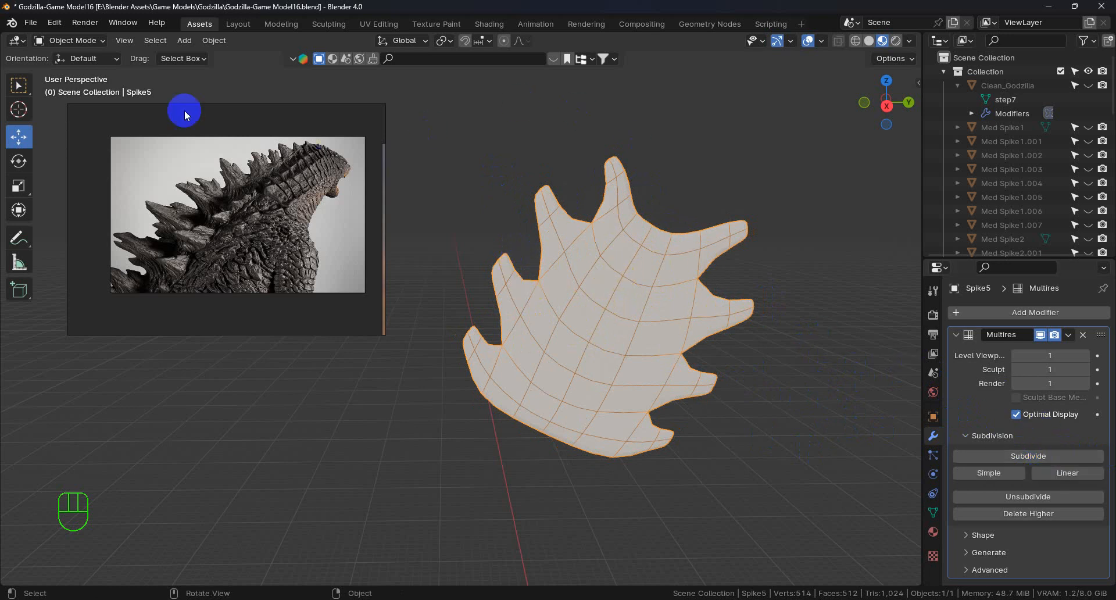
Put Spike5 into Sculpt Mode and align the view to Right Orthographic.
left_click(74, 40)
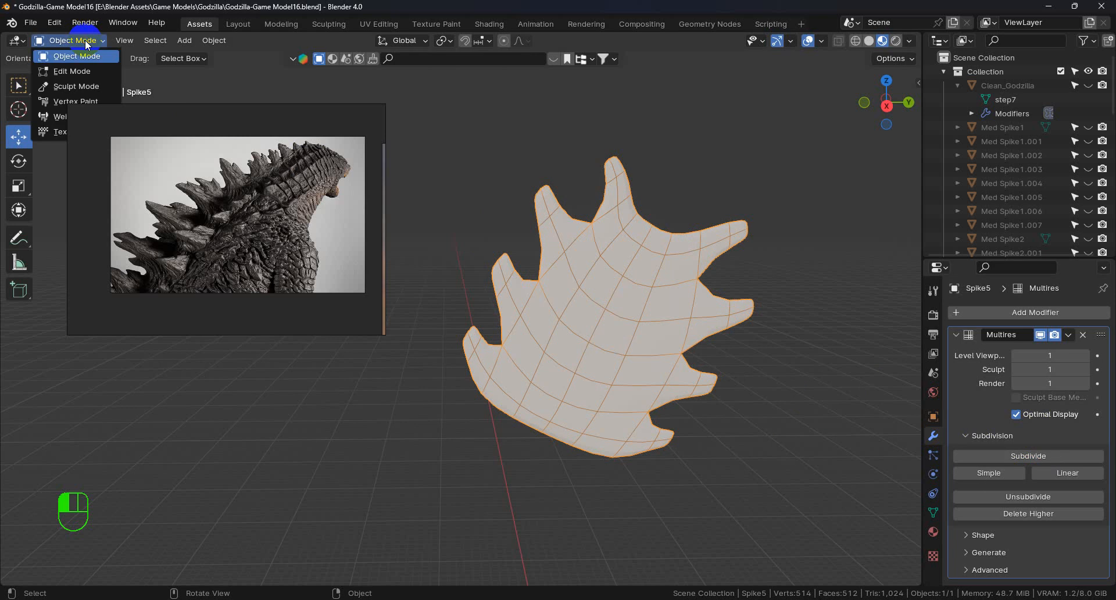
left_click(65, 87)
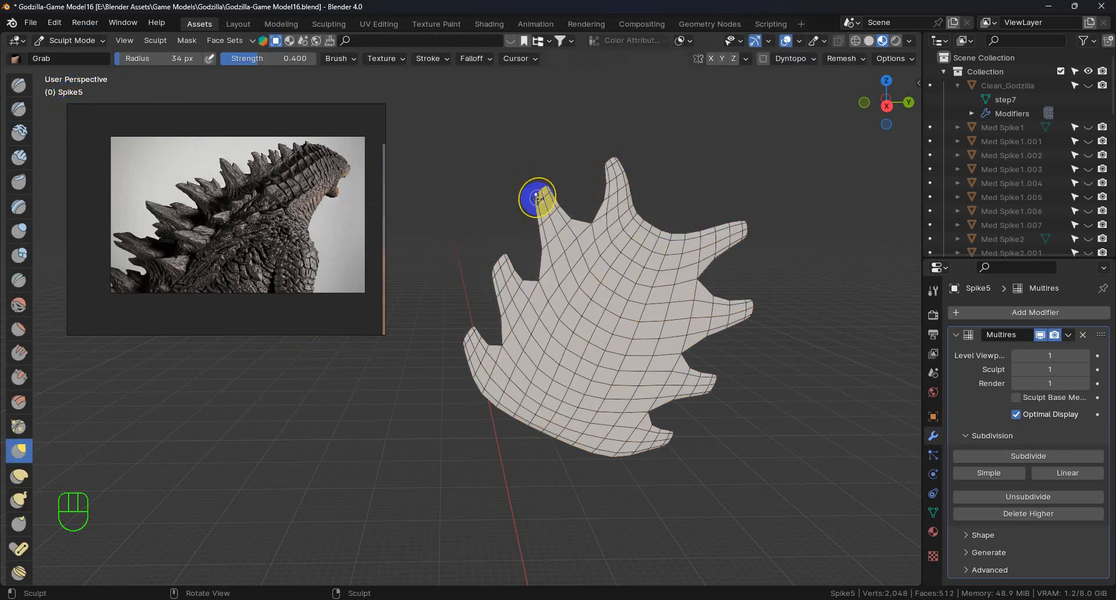
left_click(888, 106)
Pull the topmost prong's blunt tip outward into a sharp, backward-curving point with the Grab brush.
scroll(611, 152, "up", 5)
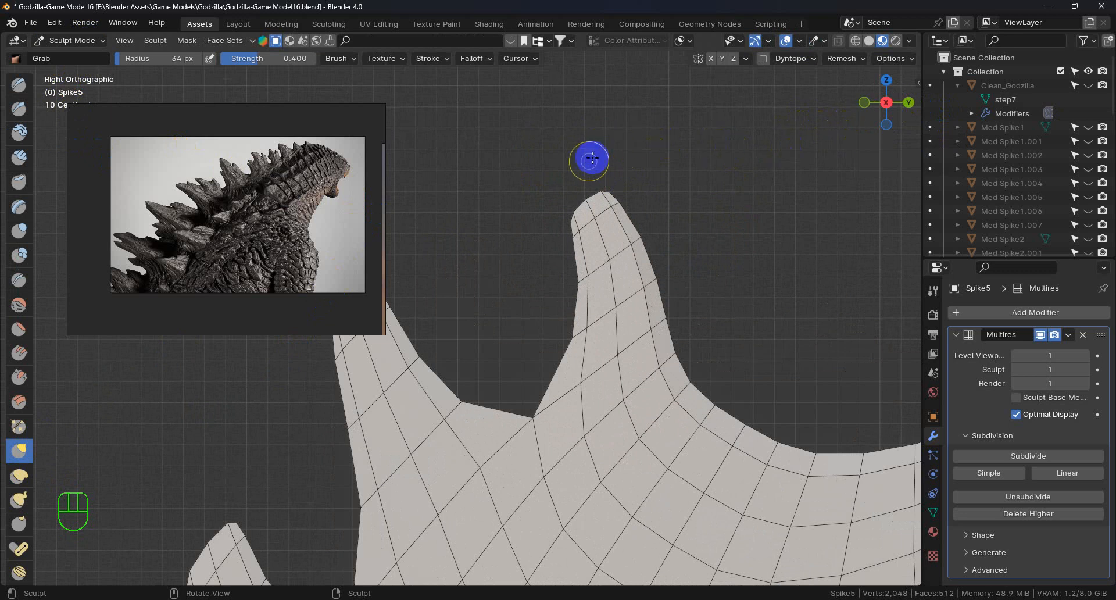
mouse_move(586, 200)
left_mouse_down()
mouse_move(537, 96)
mouse_move(546, 124)
mouse_move(605, 181)
mouse_move(585, 152)
mouse_move(568, 214)
mouse_move(549, 183)
left_mouse_up()
scroll(595, 276, "down", 5)
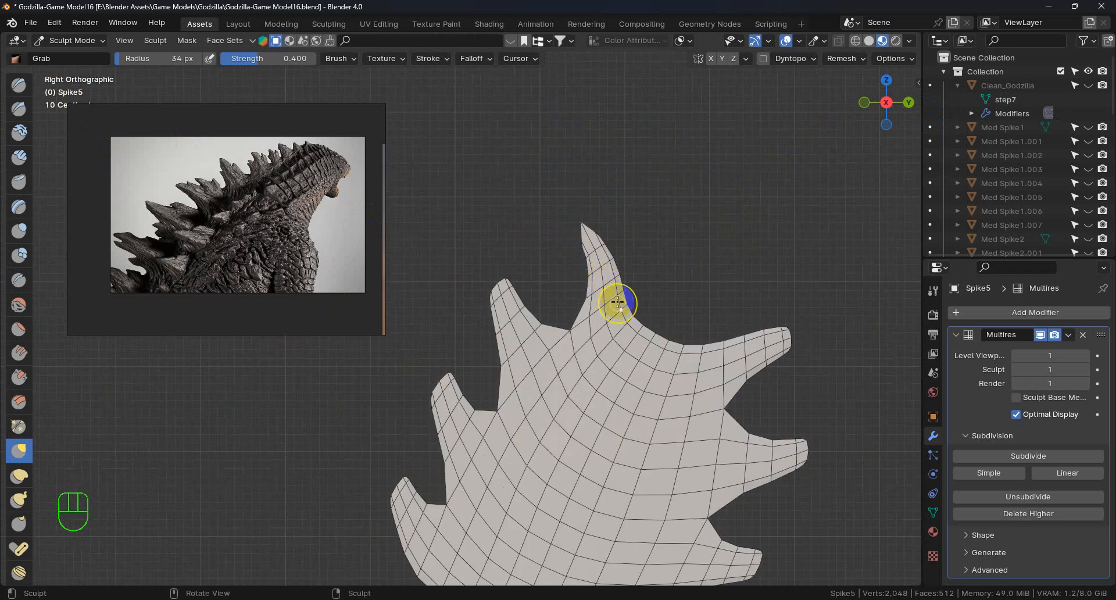
Stretch the tip of the uppermost right-hand prong into a long sharp point with the Grab brush.
mouse_move(699, 343)
middle_mouse_down("shift")
mouse_move(635, 313)
mouse_move(643, 304)
middle_mouse_up("shift")
scroll(643, 304, "up", 5)
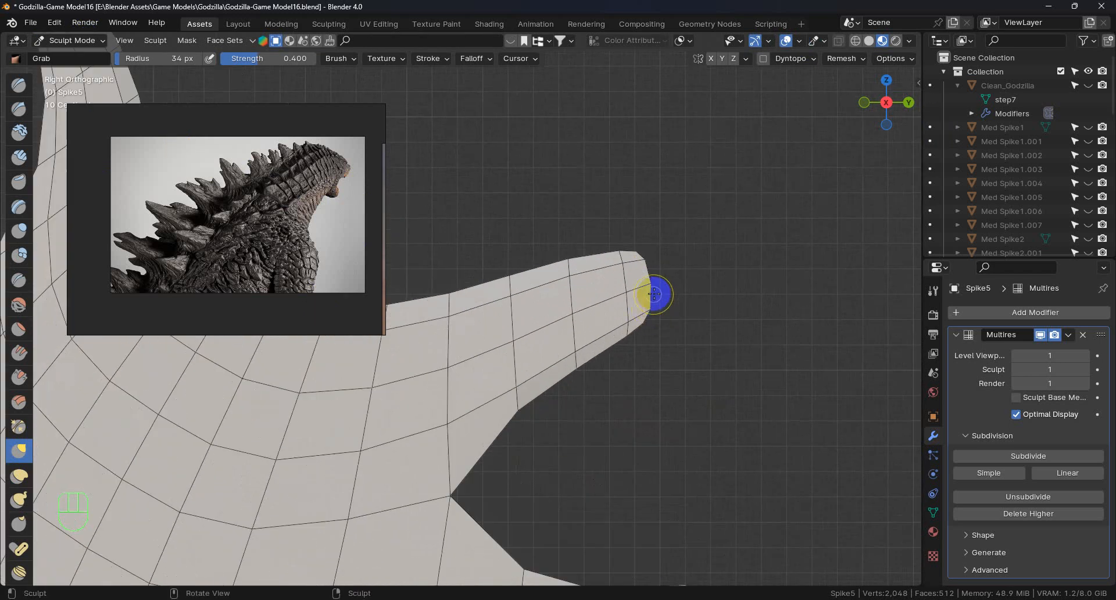
left_click_drag(665, 282, 850, 232)
left_click_drag(655, 256, 730, 229)
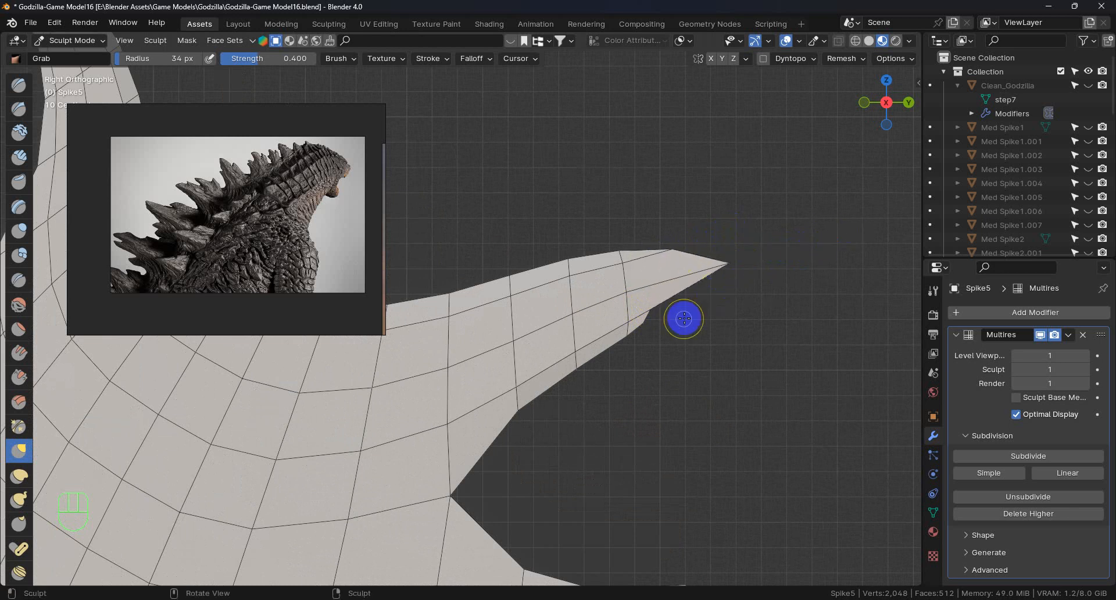
mouse_move(643, 312)
left_mouse_down()
mouse_move(698, 314)
mouse_move(732, 291)
left_mouse_up()
scroll(703, 330, "down", 6)
Sharpen the second right-hand prong by grabbing its tip and both corners outward.
middle_click_drag(672, 384, 601, 280, "shift")
scroll(653, 337, "up", 4)
scroll(652, 337, "up", 1)
left_click_drag(614, 314, 792, 227)
mouse_move(610, 285)
left_mouse_down()
mouse_move(668, 257)
mouse_move(645, 291)
left_mouse_up()
left_click_drag(611, 341, 693, 314)
scroll(672, 339, "down", 3)
Grab the third right-hand prong's tip and corners outward into a sharp point.
middle_click_drag(655, 366, 685, 193, "shift")
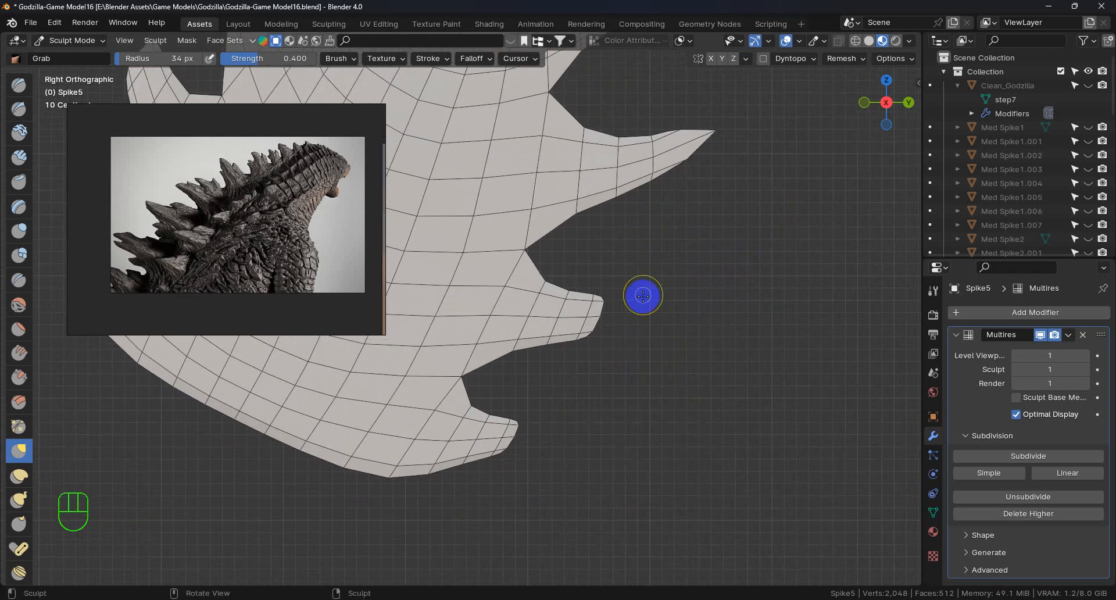
scroll(616, 323, "up", 4)
left_click_drag(578, 308, 837, 294)
left_click_drag(601, 277, 747, 267)
mouse_move(563, 332)
left_mouse_down()
mouse_move(617, 351)
mouse_move(779, 331)
mouse_move(757, 331)
left_mouse_up()
middle_click_drag(757, 331, 512, 358)
left_click(889, 105)
Extend the lowest right-hand prong into a sharp point with the Grab brush.
middle_click_drag(695, 408, 707, 274, "shift")
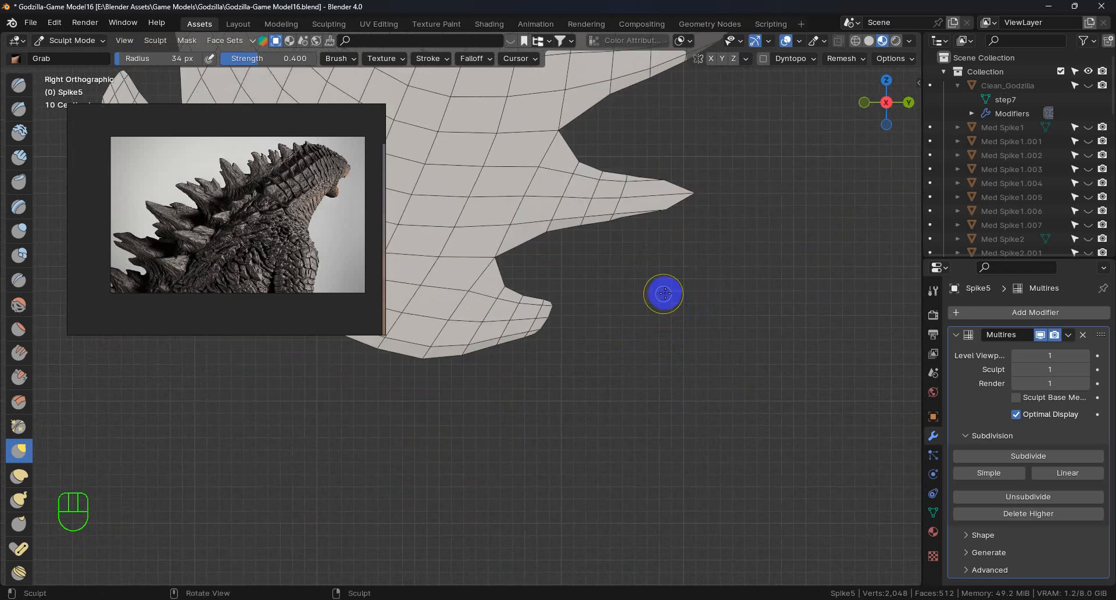
scroll(545, 332, "up", 6)
left_click_drag(543, 307, 927, 273)
left_click_drag(558, 275, 686, 247)
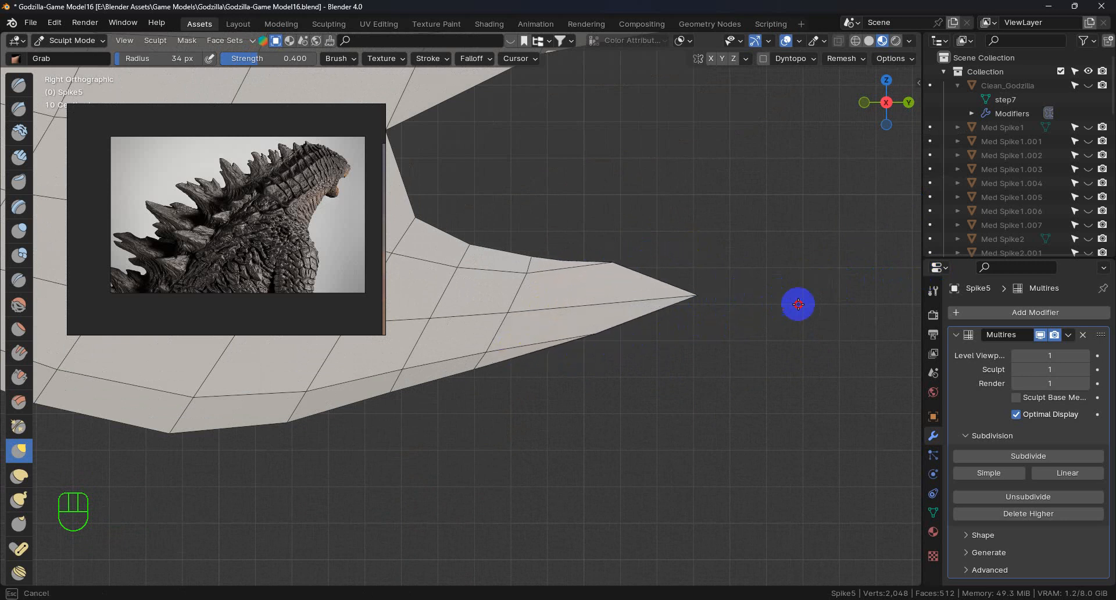
Grab the upper left-hand prong's tip and side edges upward to form a sharp point.
scroll(695, 319, "down", 10)
middle_click_drag(568, 216, 600, 381, "shift")
middle_click_drag(582, 288, 615, 314, "shift")
scroll(576, 263, "up", 1)
scroll(555, 256, "up", 7)
mouse_move(543, 261)
left_mouse_down()
mouse_move(494, 83)
mouse_move(530, 189)
left_mouse_up()
middle_click_drag(563, 219, 598, 321, "shift")
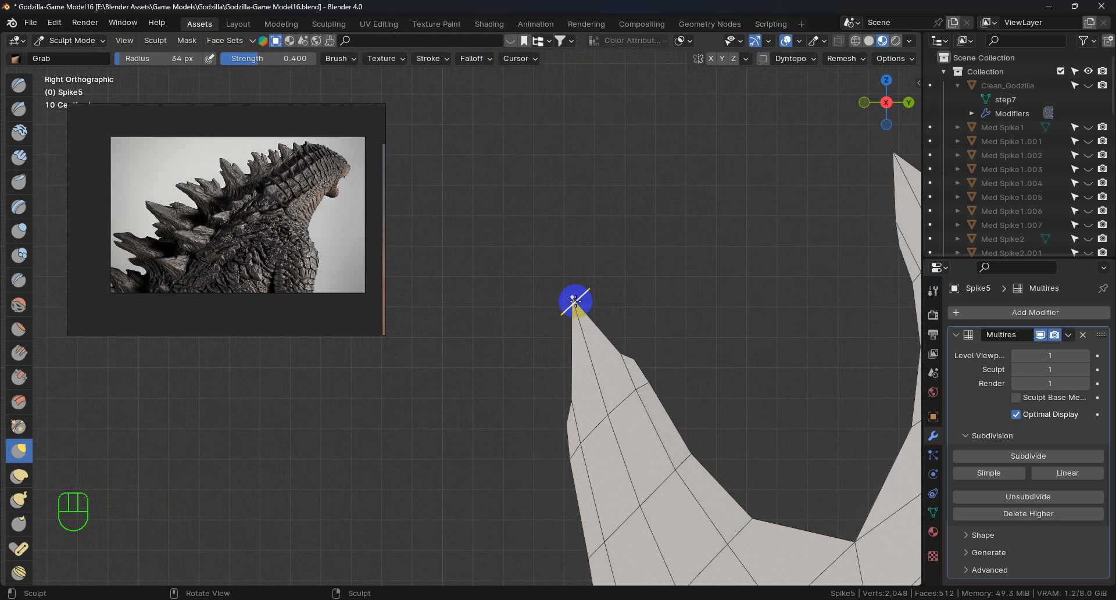
left_click_drag(569, 273, 571, 263)
left_click_drag(617, 357, 583, 234)
mouse_move(570, 402)
left_mouse_down()
mouse_move(543, 349)
mouse_move(541, 272)
left_mouse_up()
Pull the middle left-hand prong's tip and inner edge upward into a slender sharp point.
mouse_move(567, 314)
middle_mouse_down("shift")
mouse_move(613, 436)
mouse_move(601, 374)
mouse_move(720, 304)
mouse_move(568, 322)
middle_mouse_up("shift")
mouse_move(568, 321)
left_mouse_down()
mouse_move(553, 316)
mouse_move(483, 130)
mouse_move(539, 258)
left_mouse_up()
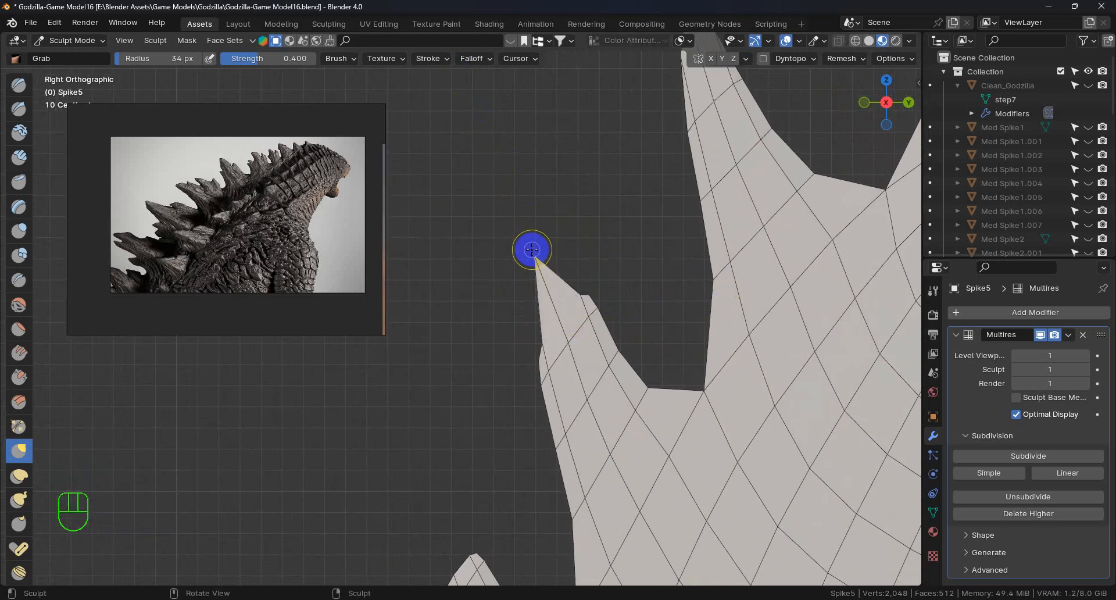
mouse_move(538, 258)
left_mouse_down()
mouse_move(496, 137)
mouse_move(533, 186)
mouse_move(523, 212)
left_mouse_up()
left_click_drag(577, 276, 527, 169)
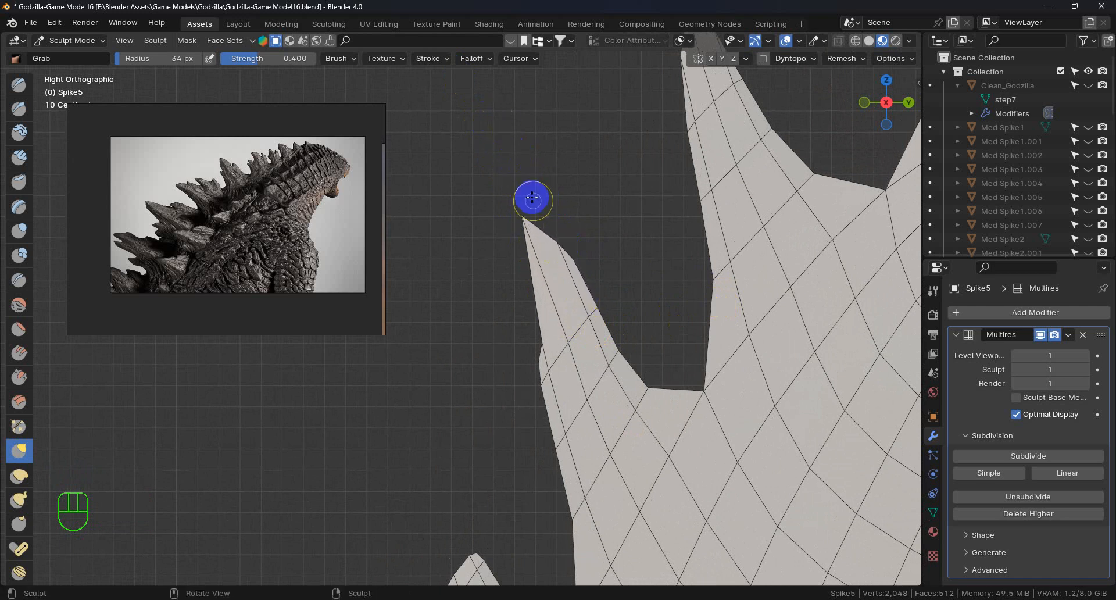
Grab the lowest left-hand prong's tip and side edges upward and outward to form a sharp point.
middle_click_drag(576, 401, 572, 244, "shift")
middle_click_drag(561, 399, 695, 303, "shift")
left_click(585, 328)
left_click(586, 327)
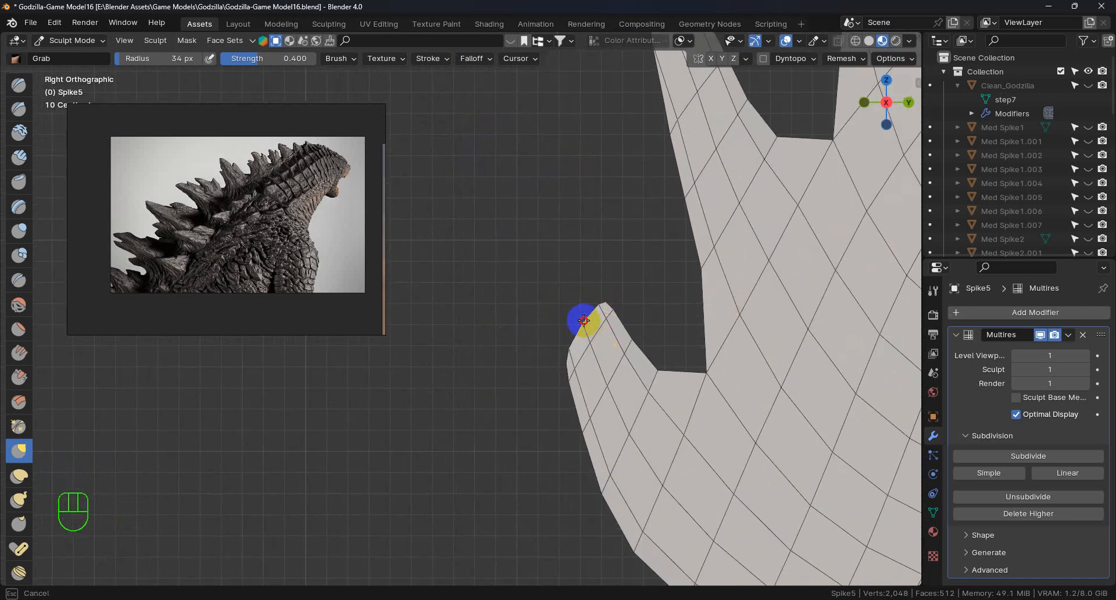
left_click_drag(510, 156, 459, 66)
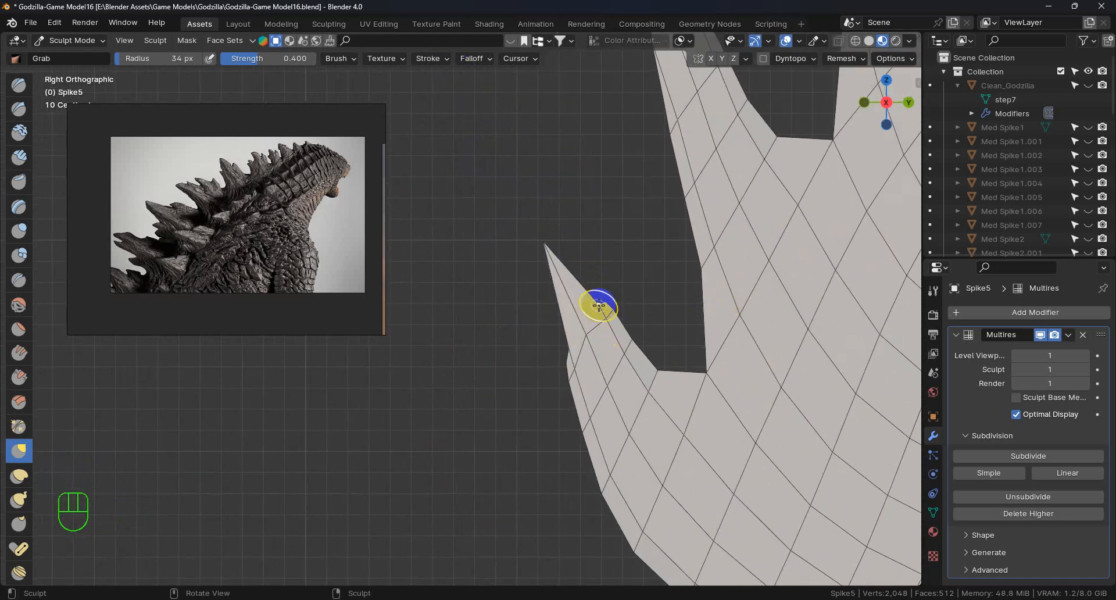
left_click_drag(529, 163, 532, 168)
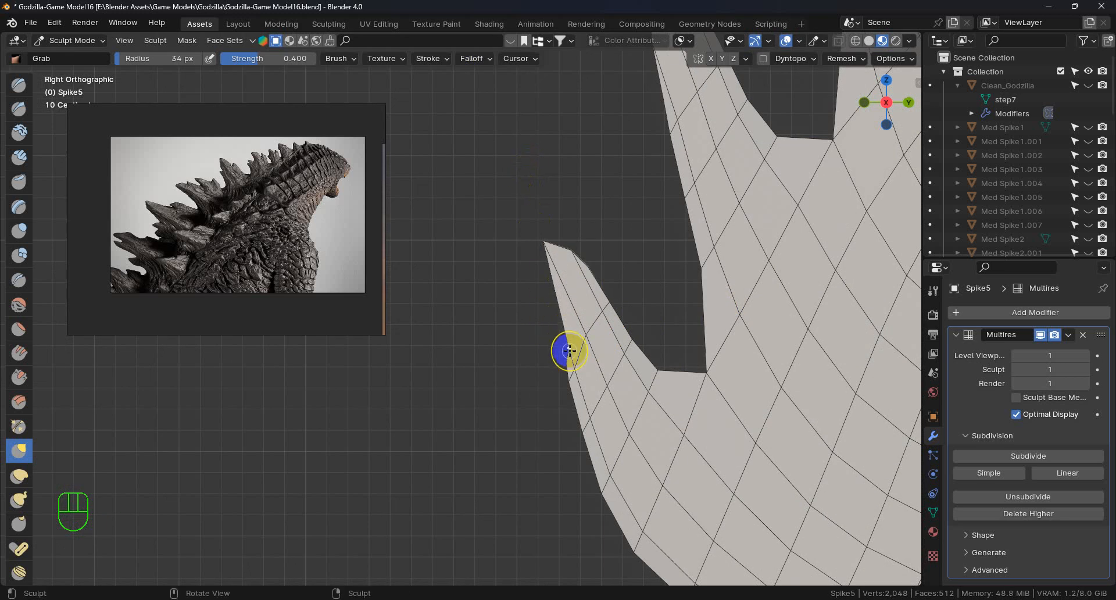
left_click_drag(503, 213, 501, 198)
Pull a small extra prong out of the edge between the topmost prong and the upper right-hand prong.
scroll(705, 316, "down", 4)
mouse_move(771, 303)
middle_mouse_down("shift")
mouse_move(635, 309)
mouse_move(569, 348)
middle_mouse_up("shift")
middle_click_drag(686, 291, 576, 355)
left_click(876, 110)
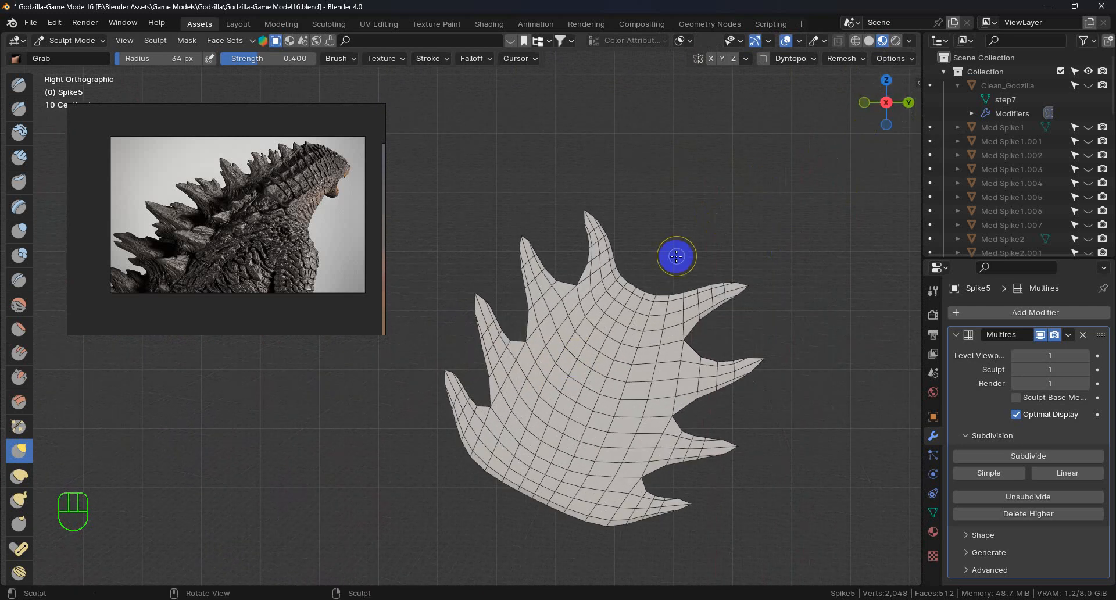
scroll(652, 277, "up", 5)
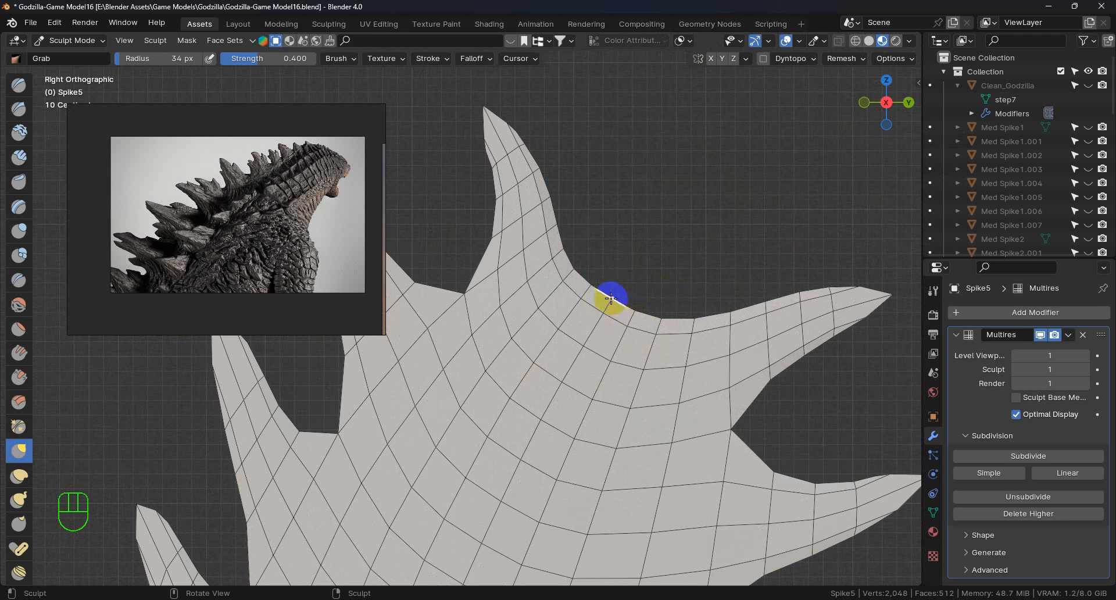
left_click_drag(612, 299, 611, 301)
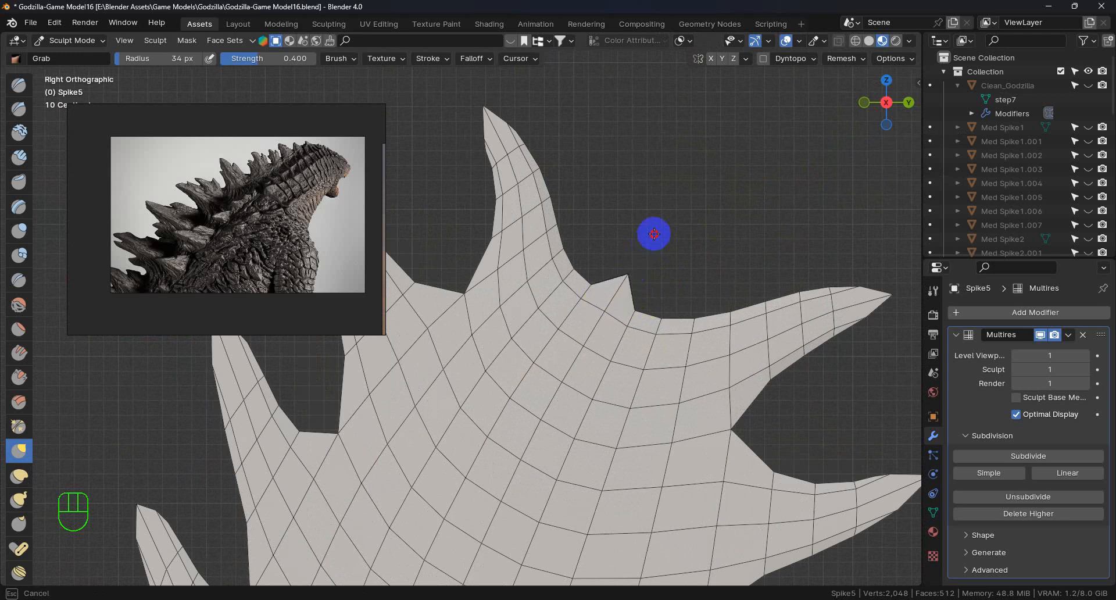
left_click_drag(649, 241, 699, 148)
left_click_drag(735, 100, 717, 125)
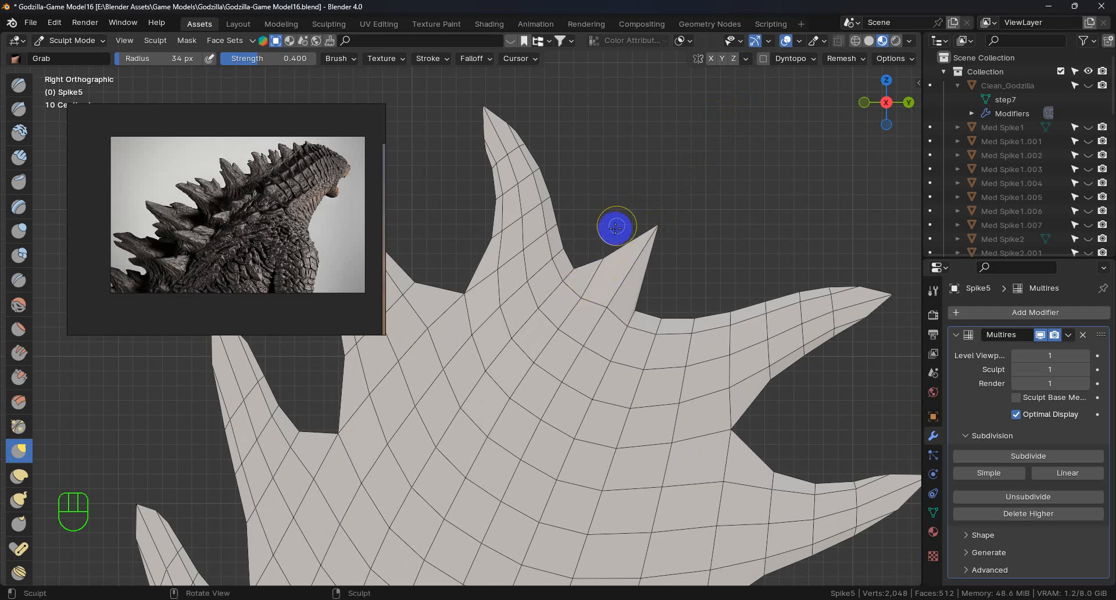
Reshape the base corners and adjoining edge of the small extra prong with the Grab brush.
left_click_drag(573, 271, 588, 239)
left_click_drag(635, 312, 683, 238)
left_click(665, 318)
mouse_move(663, 323)
left_mouse_down()
mouse_move(639, 311)
mouse_move(661, 329)
mouse_move(647, 354)
mouse_move(638, 351)
mouse_move(595, 306)
mouse_move(618, 281)
mouse_move(564, 275)
left_mouse_up()
Build up a raised central ridge from the spike's base to its upper prongs with the Draw brush.
scroll(581, 294, "down", 3)
mouse_move(630, 369)
middle_mouse_down()
mouse_move(426, 396)
mouse_move(373, 356)
mouse_move(498, 379)
mouse_move(391, 345)
mouse_move(508, 368)
mouse_move(441, 386)
mouse_move(459, 396)
mouse_move(639, 373)
mouse_move(638, 399)
mouse_move(578, 386)
mouse_move(640, 368)
mouse_move(699, 394)
mouse_move(581, 397)
mouse_move(638, 351)
mouse_move(568, 361)
mouse_move(601, 343)
mouse_move(739, 387)
mouse_move(622, 354)
middle_mouse_up()
scroll(556, 402, "down", 3)
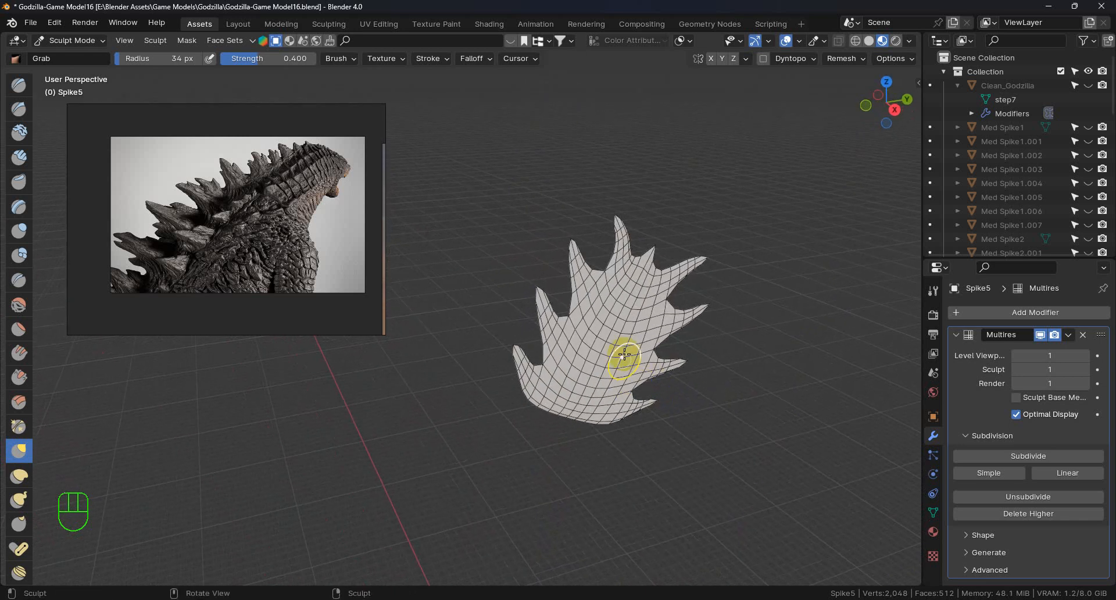
left_click(19, 86)
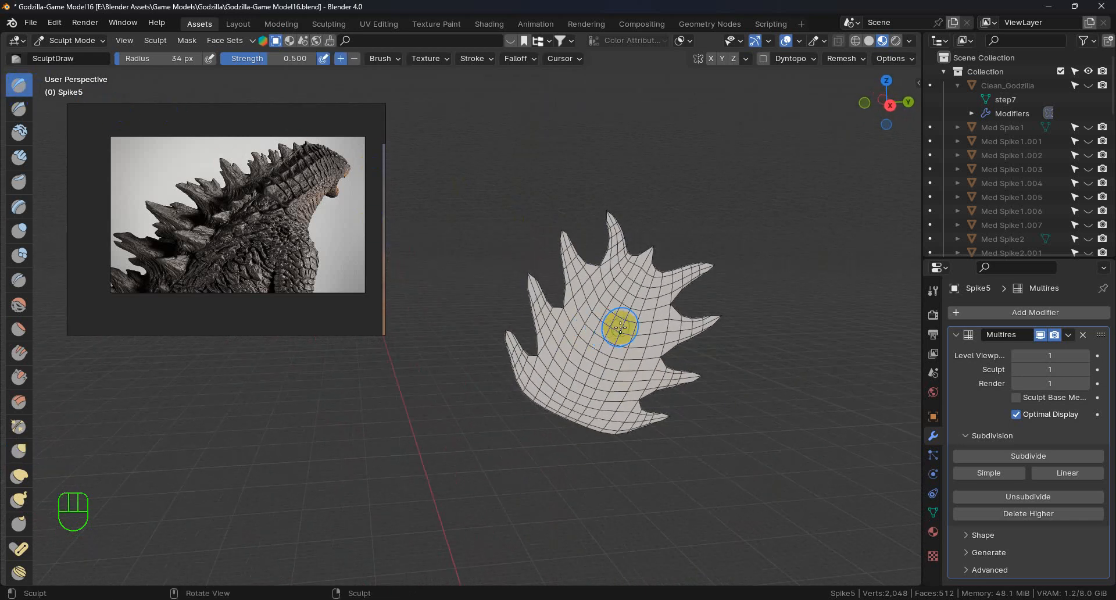
scroll(633, 321, "up", 3)
middle_click_drag(640, 319, 609, 303)
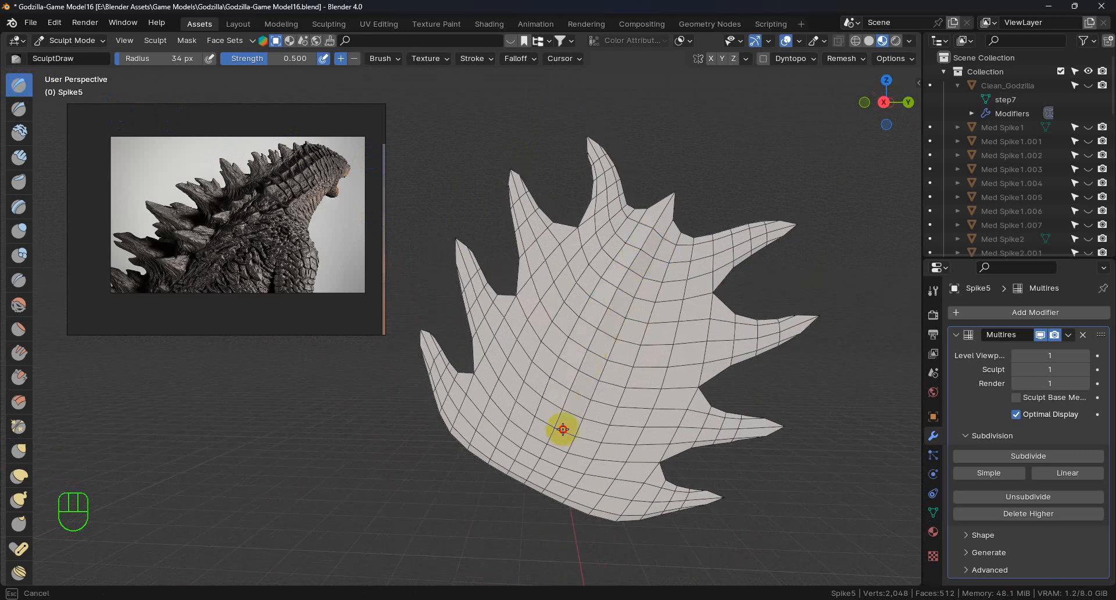
middle_click_drag(570, 396, 581, 429)
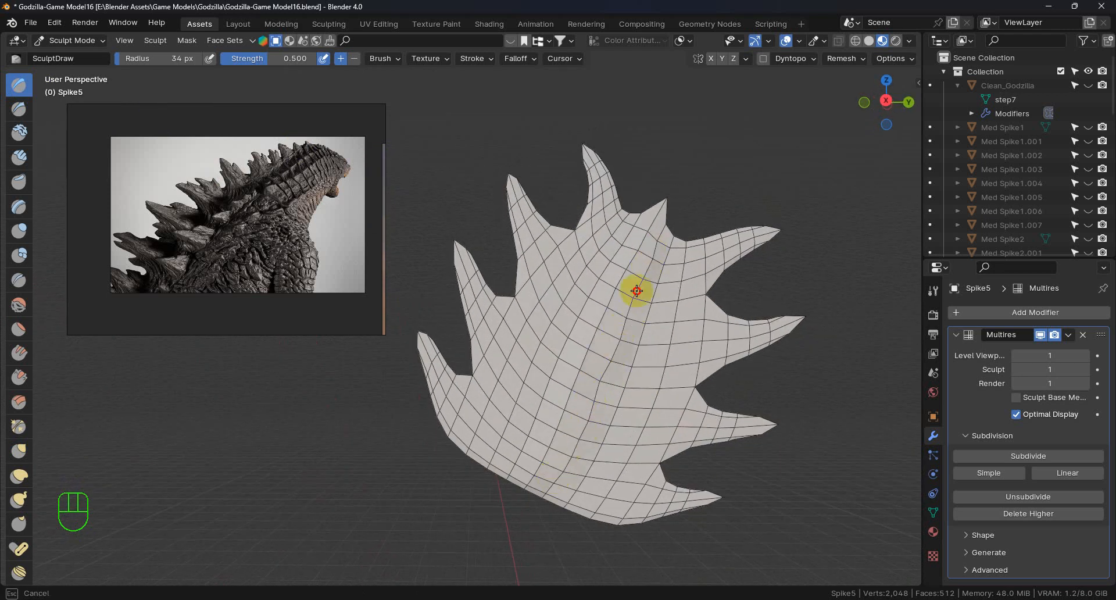
middle_click_drag(601, 386, 622, 268)
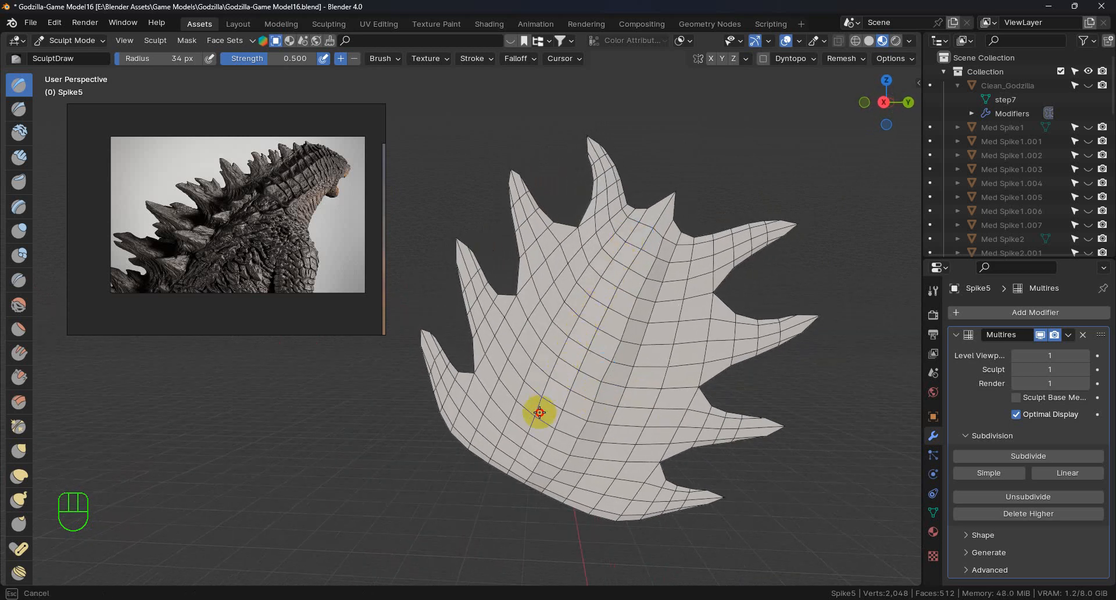
middle_click_drag(637, 355, 604, 381)
Set the Draw brush strength to 0.237 and raise ridges from the central ridge into the upper two right-hand prongs.
left_click_drag(273, 59, 243, 59)
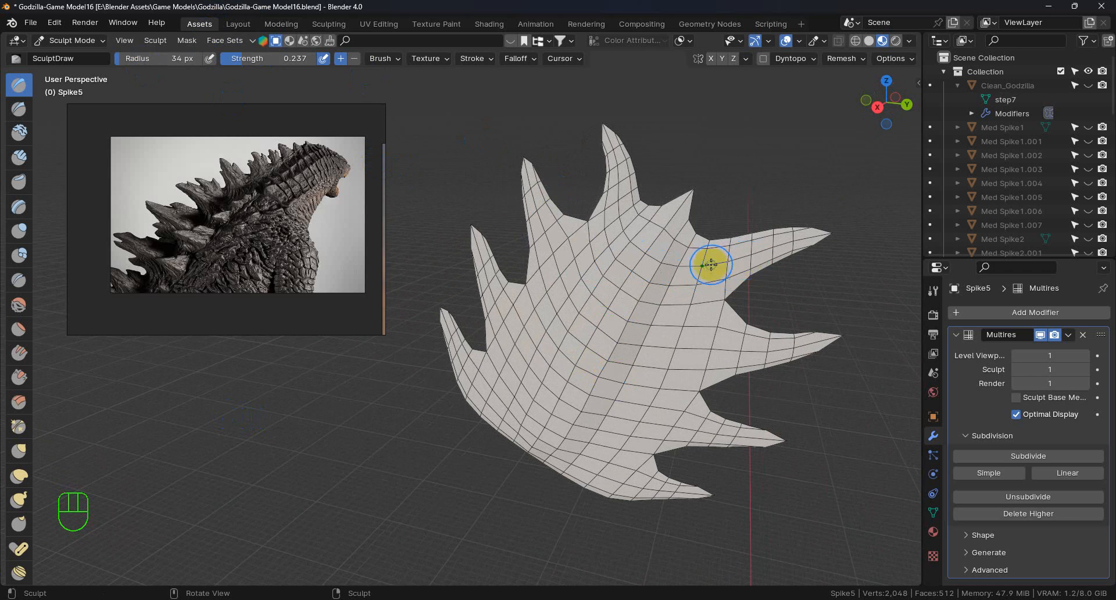
left_click_drag(681, 265, 730, 259)
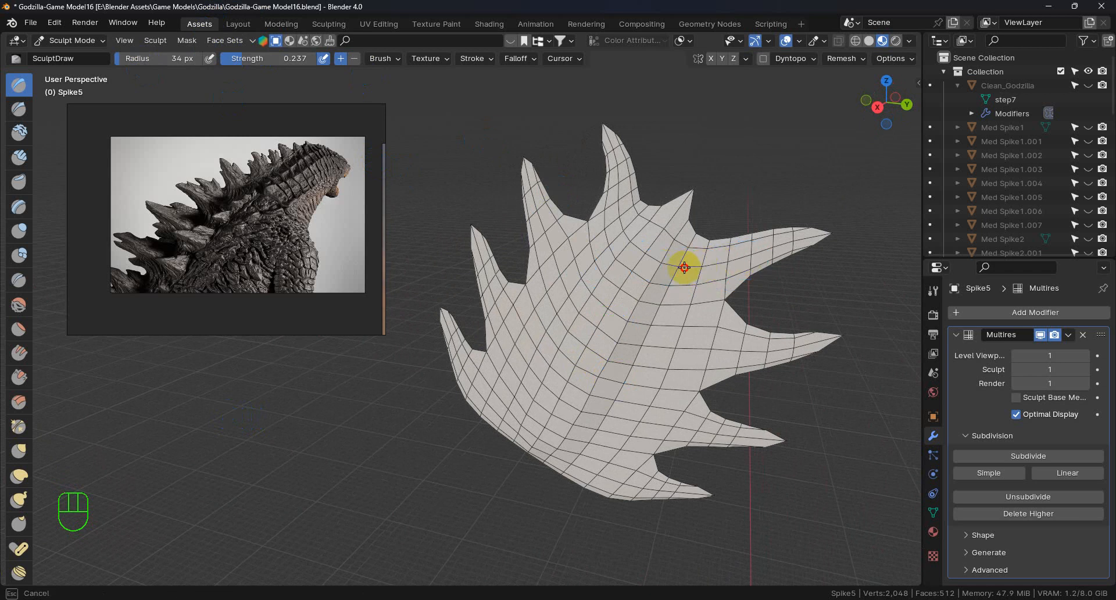
left_click_drag(690, 268, 709, 274)
mouse_move(710, 273)
middle_mouse_down()
mouse_move(653, 254)
mouse_move(693, 262)
middle_mouse_up()
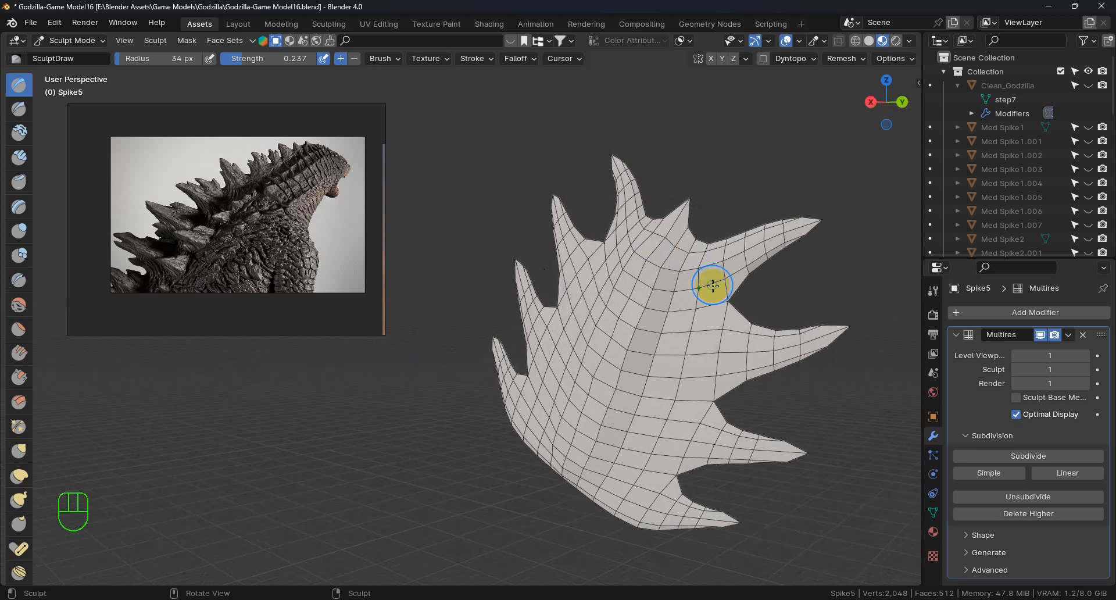
mouse_move(710, 366)
left_mouse_down()
mouse_move(673, 356)
mouse_move(795, 342)
mouse_move(677, 354)
left_mouse_up()
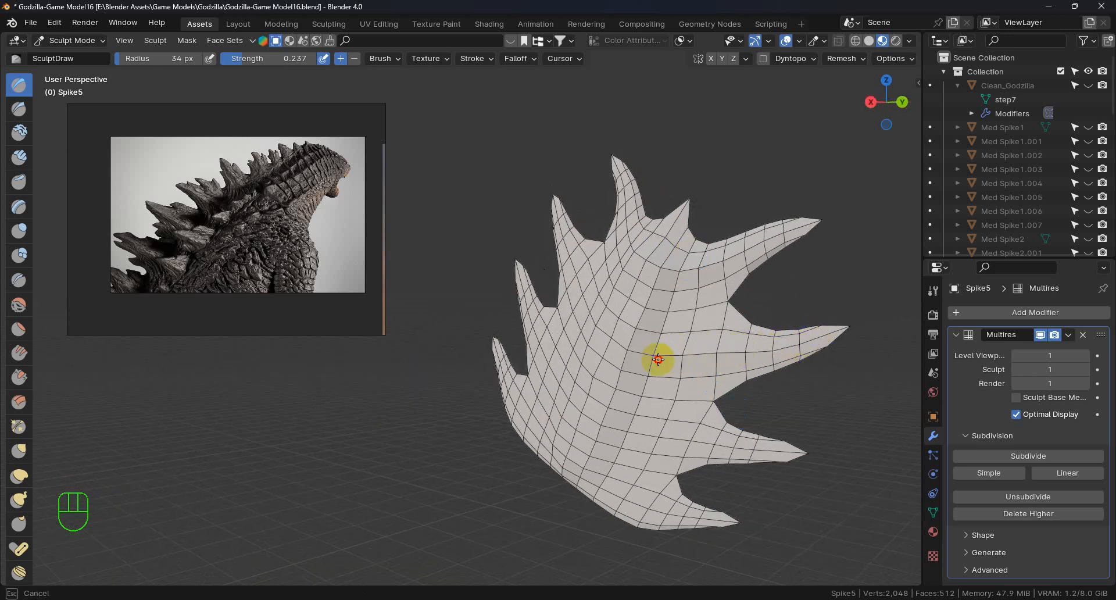
middle_click_drag(715, 349, 673, 375)
Raise a ridge from the central ridge into the third right-hand prong with the Draw brush.
mouse_move(673, 375)
left_mouse_down()
mouse_move(645, 363)
mouse_move(665, 356)
mouse_move(645, 453)
mouse_move(686, 447)
left_mouse_up()
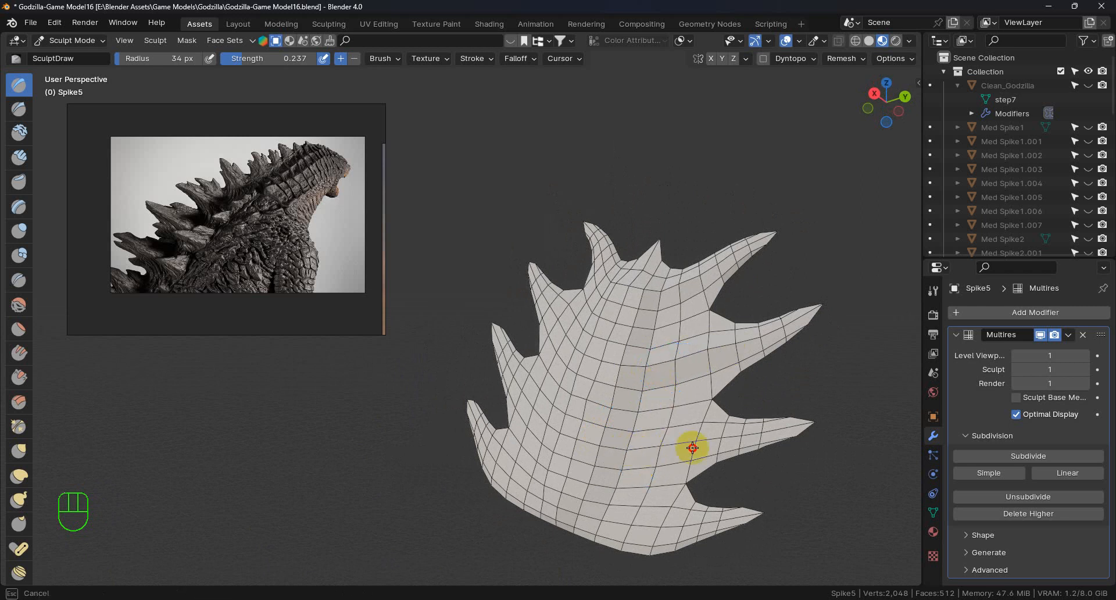
left_click_drag(642, 445, 633, 451)
mouse_move(634, 451)
middle_mouse_down()
mouse_move(663, 388)
mouse_move(667, 334)
mouse_move(655, 415)
middle_mouse_up()
left_click_drag(629, 446, 639, 452)
Raise a ridge from the central ridge into the lowest right-hand prong with the Draw brush.
mouse_move(639, 451)
middle_mouse_down()
mouse_move(635, 428)
mouse_move(565, 443)
mouse_move(572, 517)
mouse_move(627, 506)
mouse_move(645, 529)
middle_mouse_up()
left_click_drag(645, 529, 613, 522)
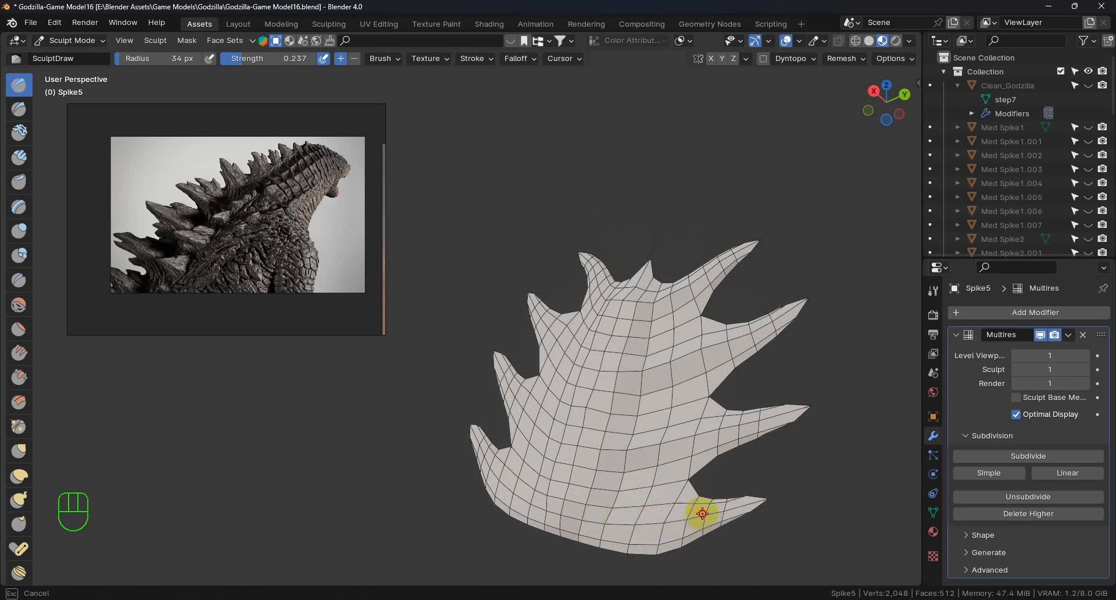
left_click_drag(621, 522, 631, 524)
mouse_move(631, 523)
middle_mouse_down()
mouse_move(548, 570)
mouse_move(600, 560)
mouse_move(616, 542)
middle_mouse_up()
Build up volume along the spike's lower edge and into the lowest left-hand prong with the Draw brush.
left_click_drag(616, 542, 574, 512)
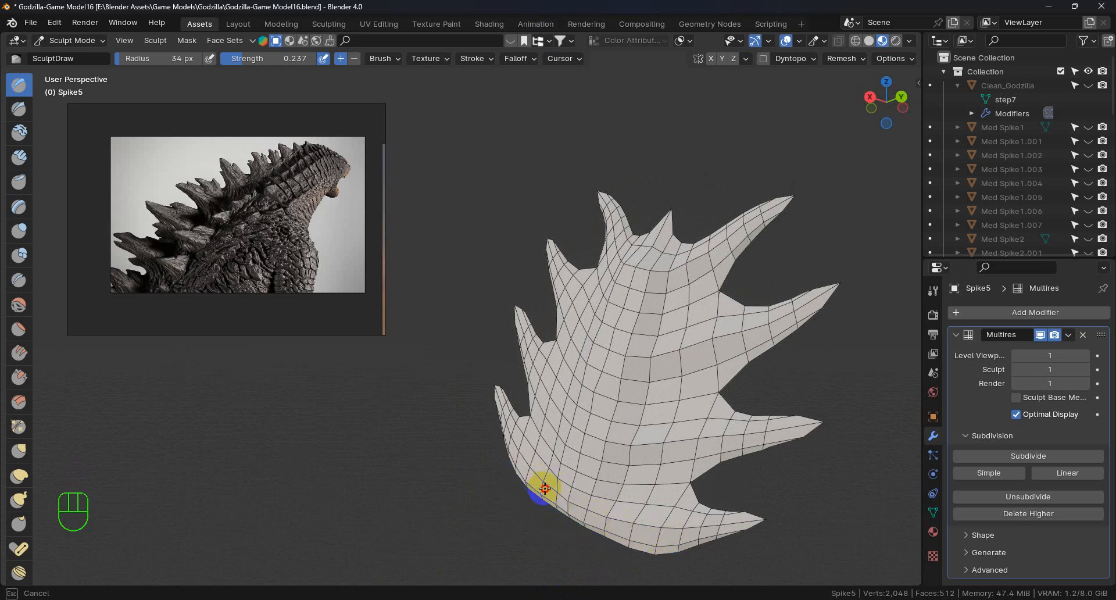
mouse_move(595, 523)
middle_mouse_down()
mouse_move(636, 502)
mouse_move(568, 491)
mouse_move(633, 498)
mouse_move(615, 527)
middle_mouse_up()
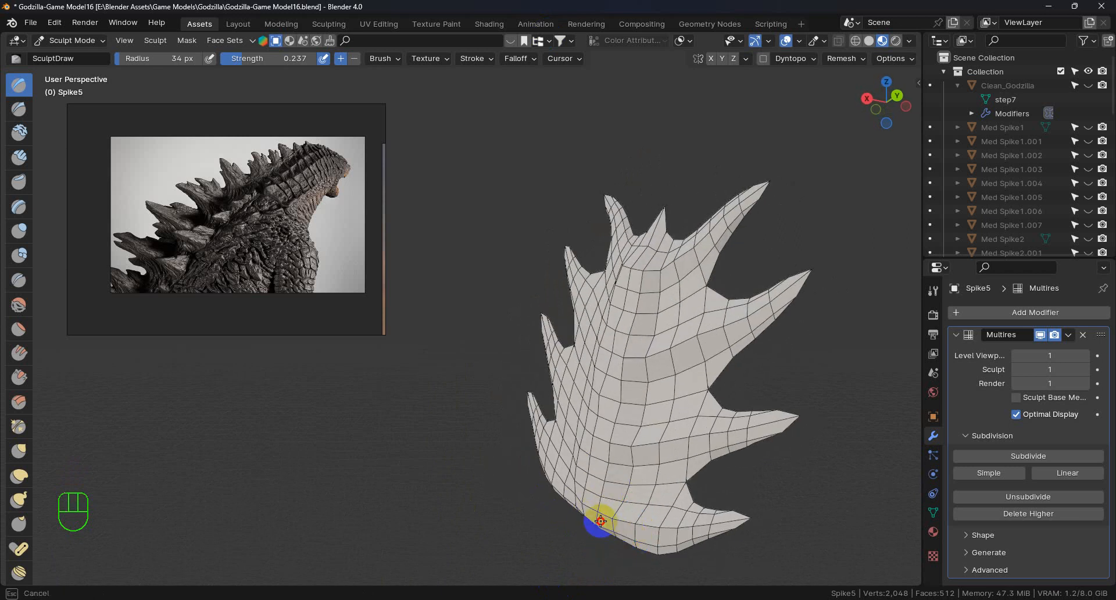
middle_click_drag(592, 503, 516, 472)
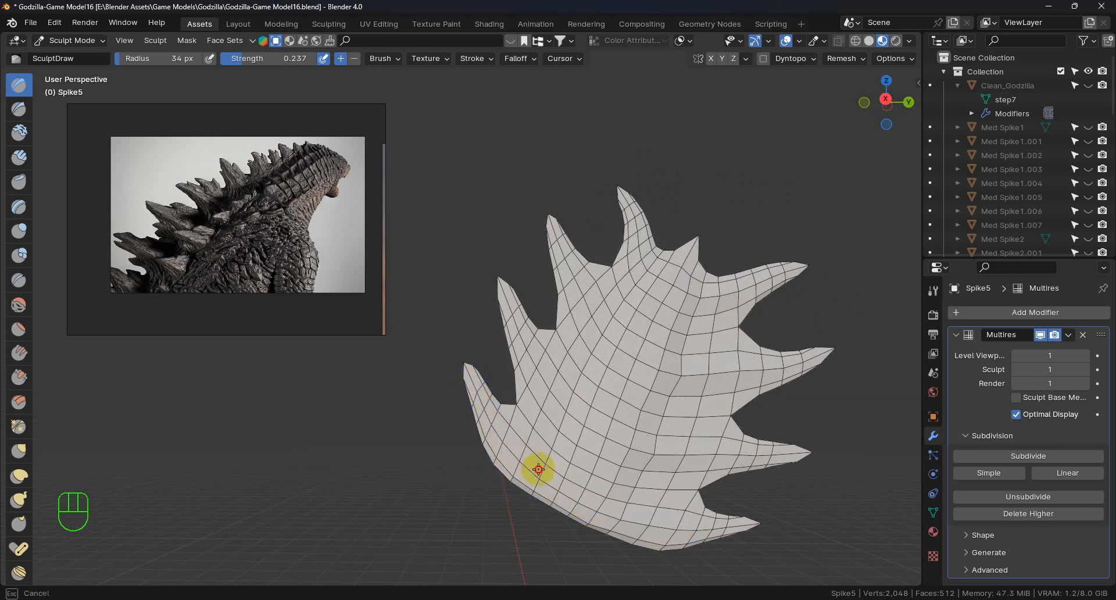
middle_click_drag(535, 488, 595, 491)
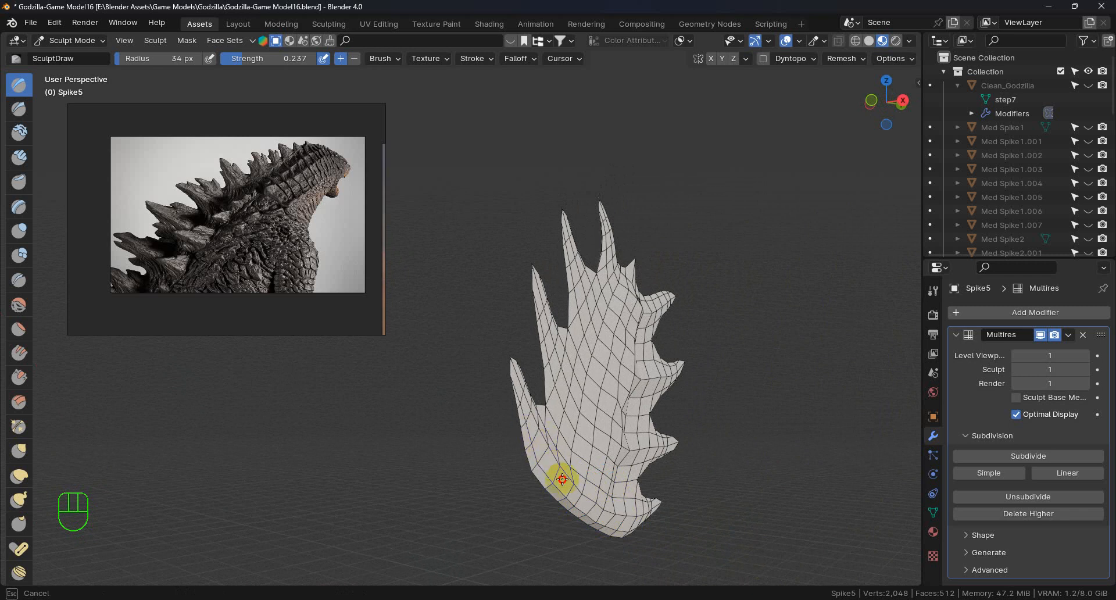
middle_click_drag(641, 493, 540, 472)
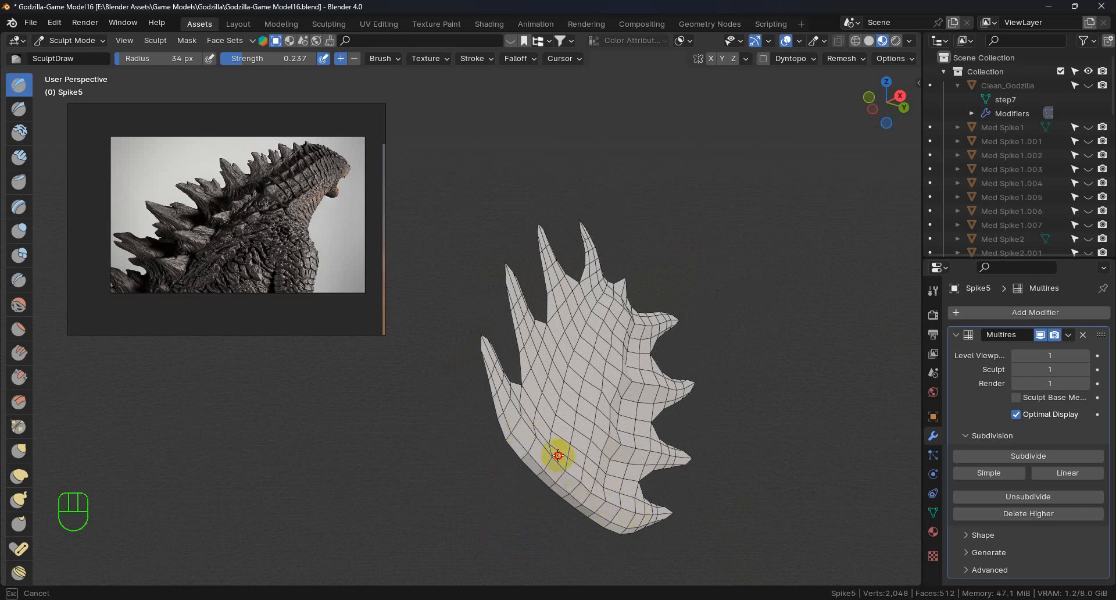
middle_click_drag(680, 503, 628, 468)
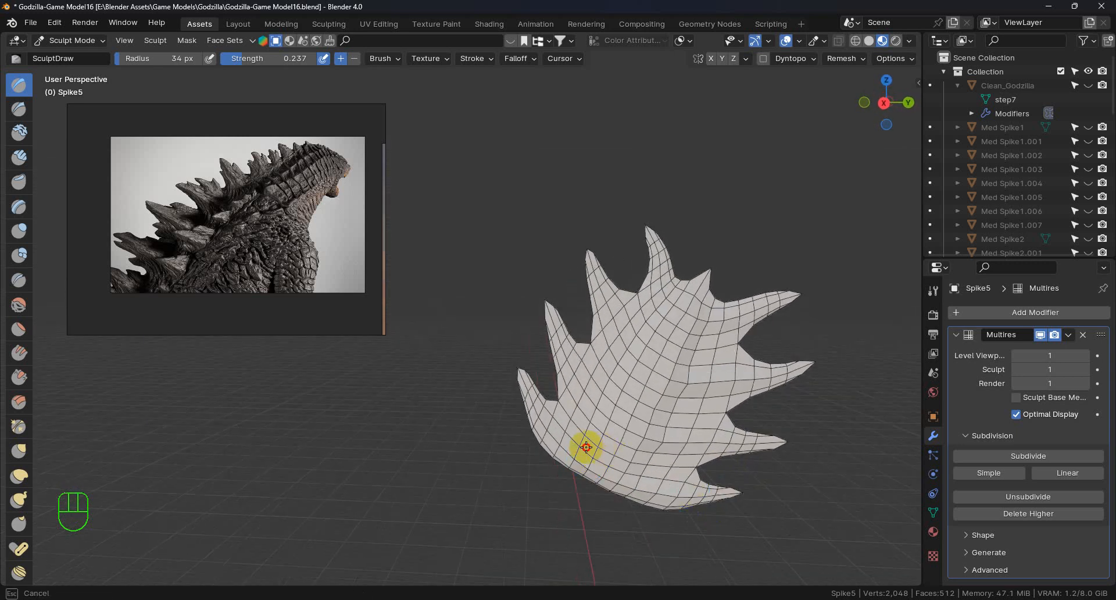
Raise a ridge from the spike's body into the middle left-hand prong with the Draw brush.
middle_click_drag(644, 477, 587, 397)
scroll(586, 417, "up", 4)
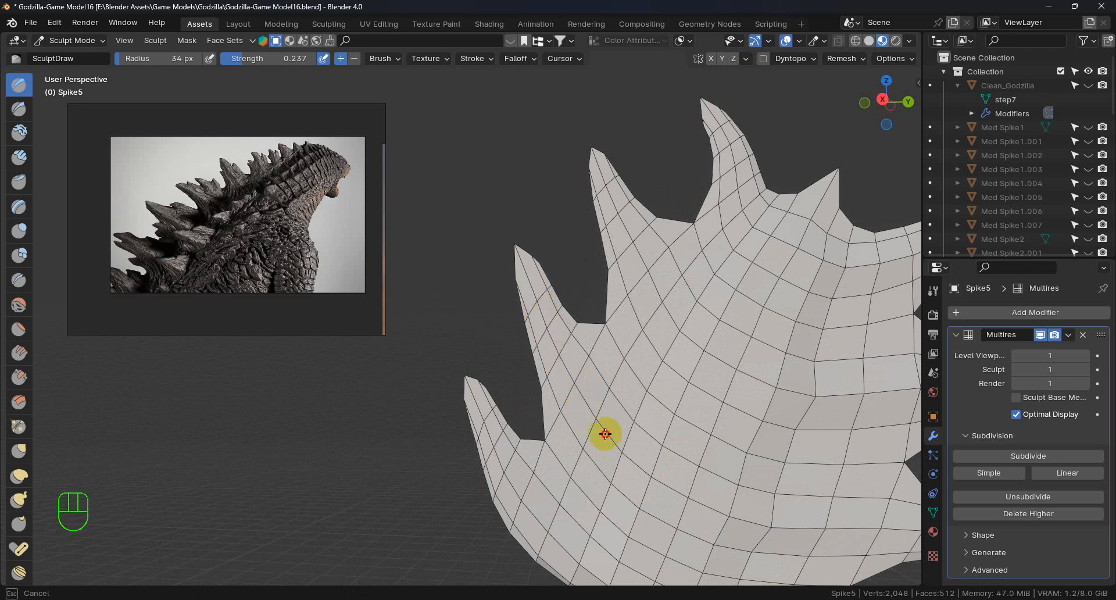
scroll(663, 494, "down", 5)
middle_click_drag(660, 500, 643, 448)
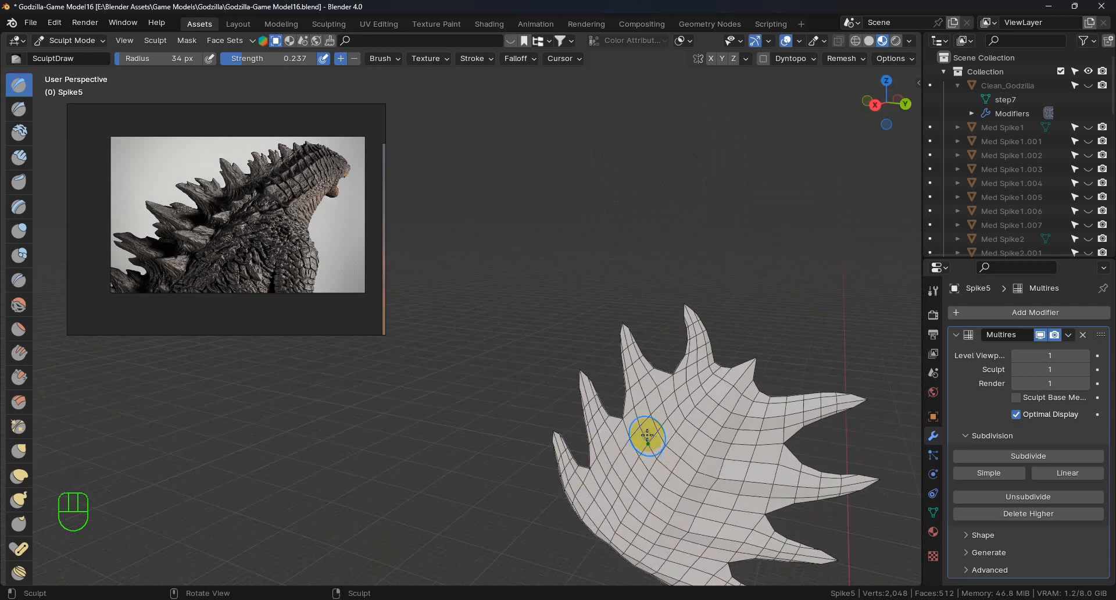
Raise ridges along the upper left-hand prong and the topmost prong with the Draw brush.
scroll(643, 449, "up", 3)
middle_click_drag(655, 406, 674, 424)
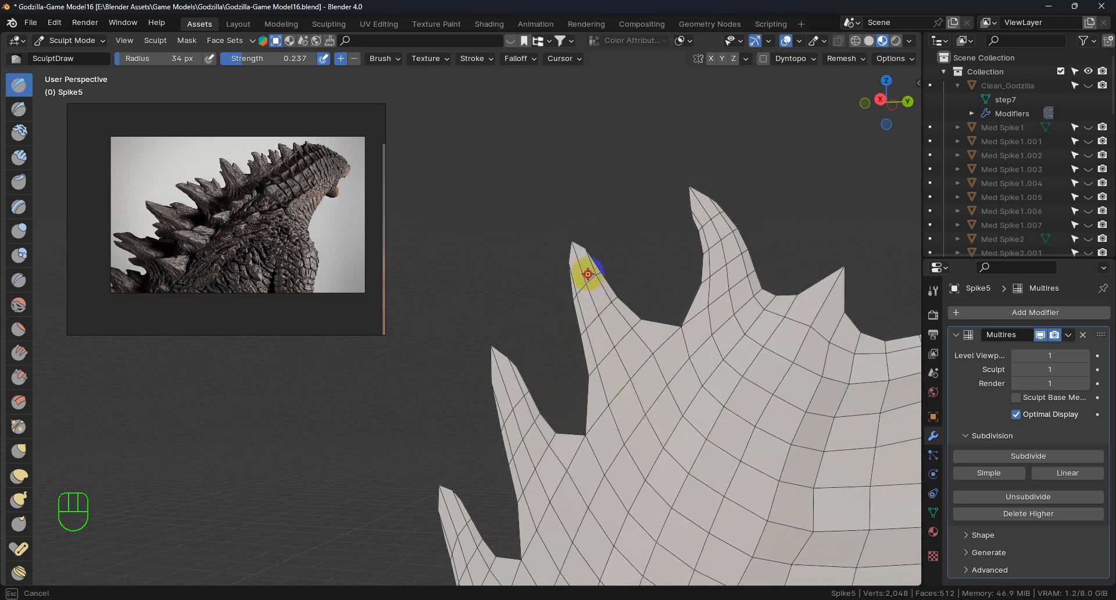
mouse_move(675, 439)
middle_mouse_down()
mouse_move(568, 428)
mouse_move(561, 442)
mouse_move(657, 440)
middle_mouse_up()
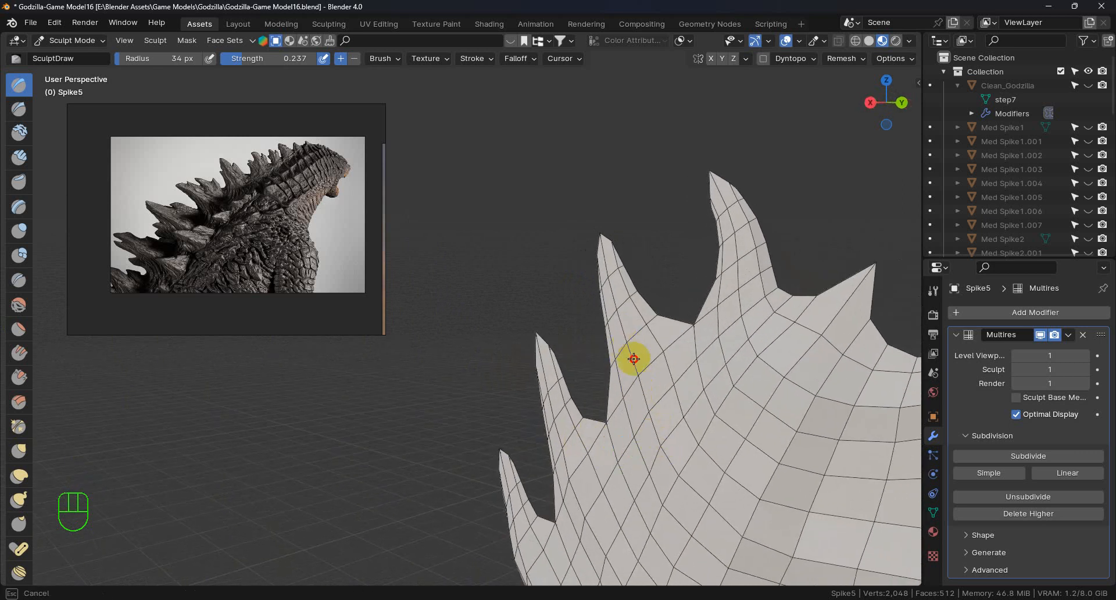
middle_click_drag(676, 410, 593, 415)
middle_click_drag(632, 417, 658, 393)
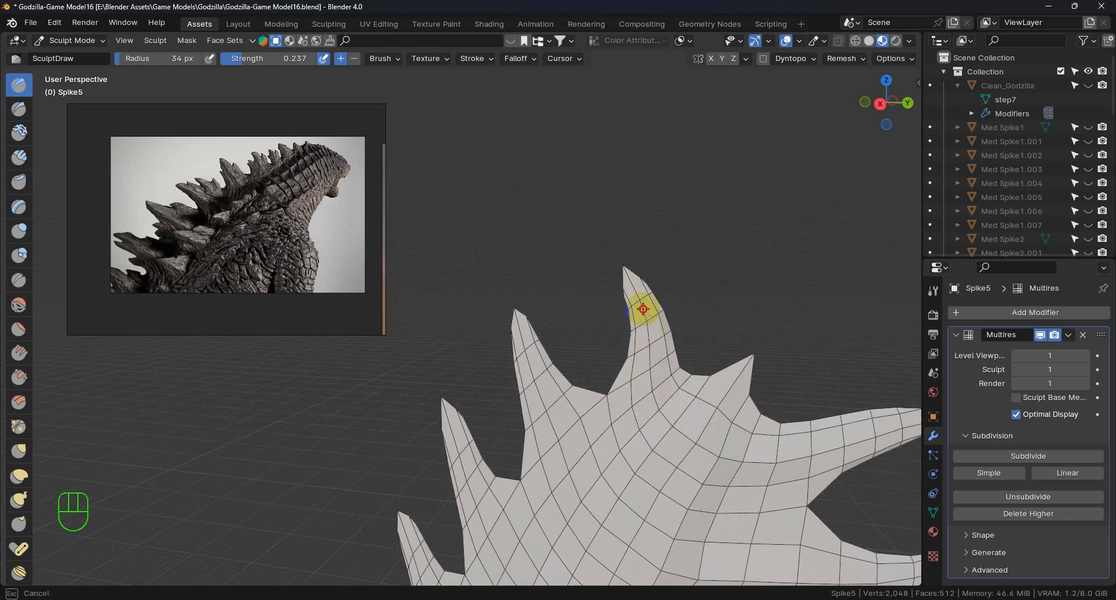
middle_click_drag(655, 401, 636, 356)
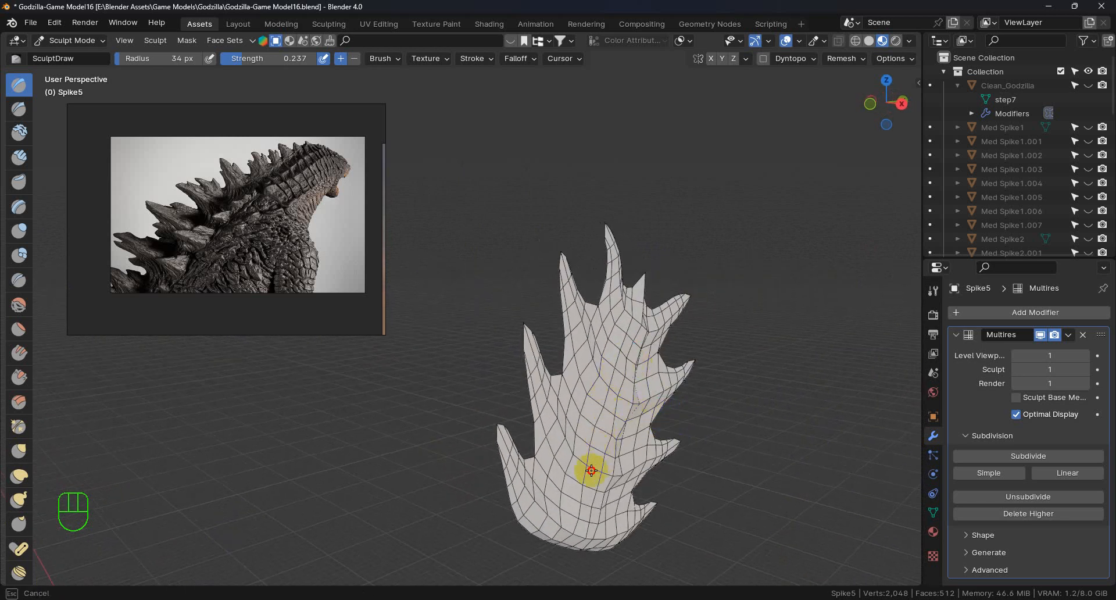
Build up a matching central ridge on the opposite face of the spike with the Draw brush.
middle_click_drag(583, 507, 506, 388)
middle_click_drag(694, 353, 689, 324)
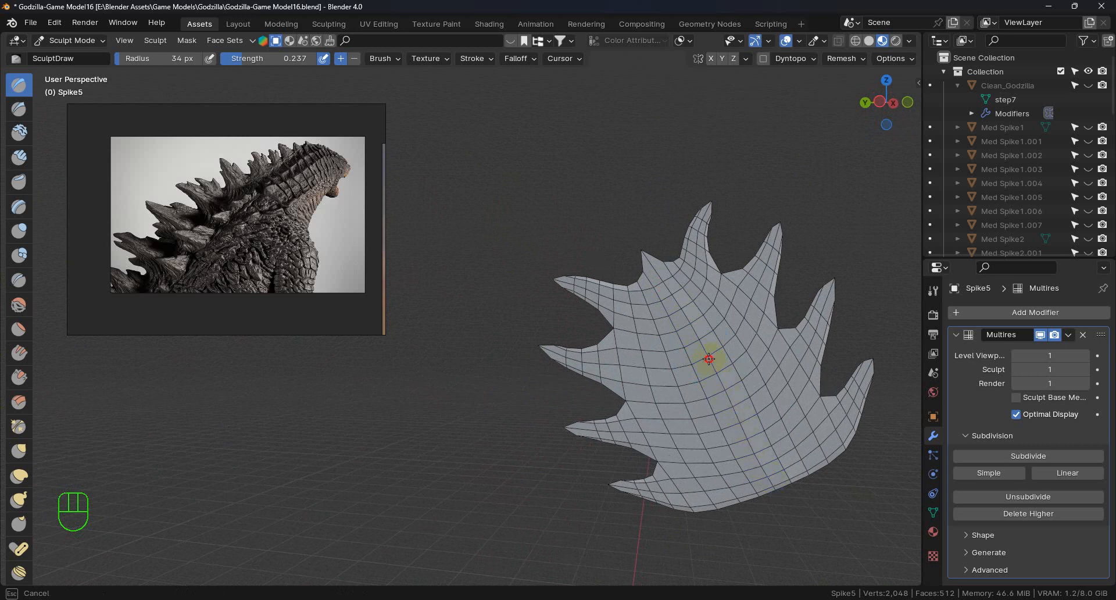
middle_click_drag(740, 437, 776, 417)
left_click_drag(775, 418, 746, 468)
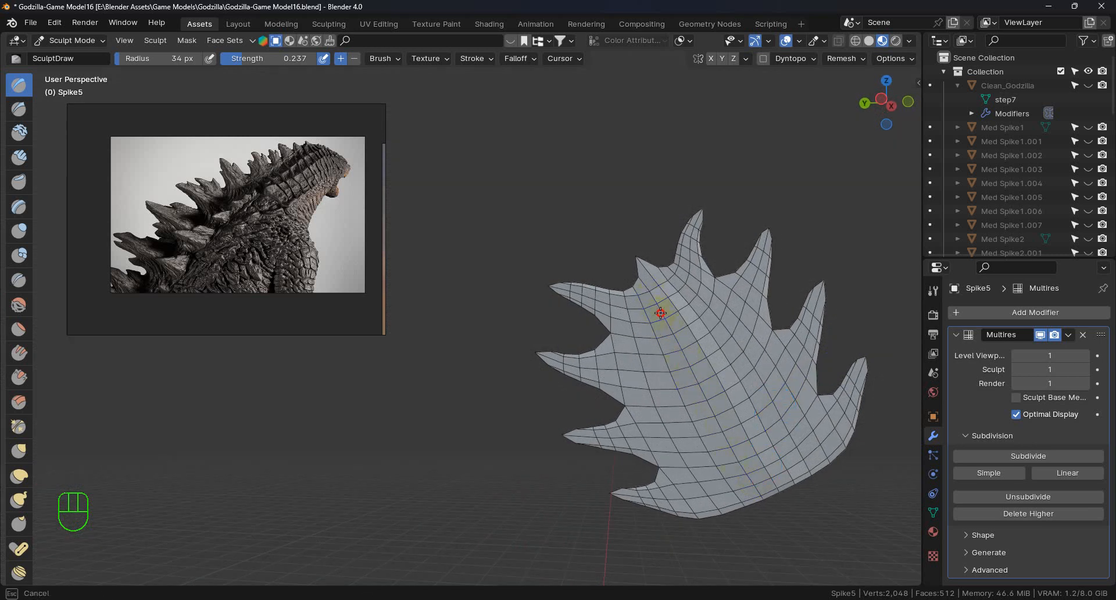
left_click_drag(751, 479, 752, 482)
mouse_move(733, 420)
middle_mouse_down()
mouse_move(831, 341)
mouse_move(727, 407)
middle_mouse_up()
left_click_drag(707, 317, 687, 301)
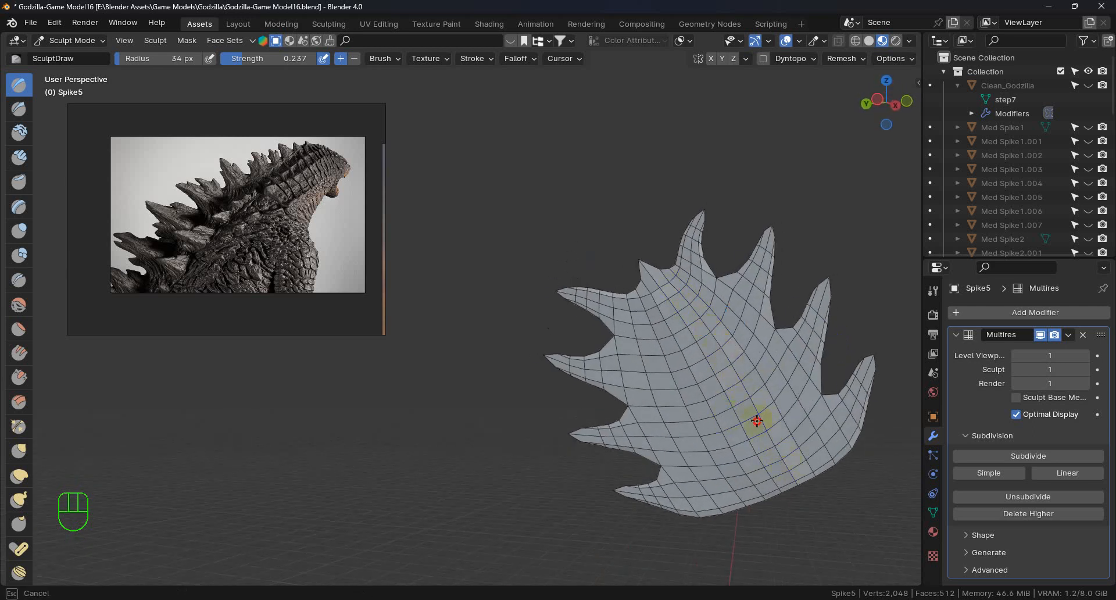
left_click_drag(716, 348, 727, 418)
Extend the raised ridge from the spike's body into the lowest right-hand prong with the Draw brush.
mouse_move(727, 418)
middle_mouse_down()
mouse_move(566, 398)
mouse_move(665, 396)
mouse_move(832, 437)
middle_mouse_up()
left_click_drag(831, 437, 812, 450)
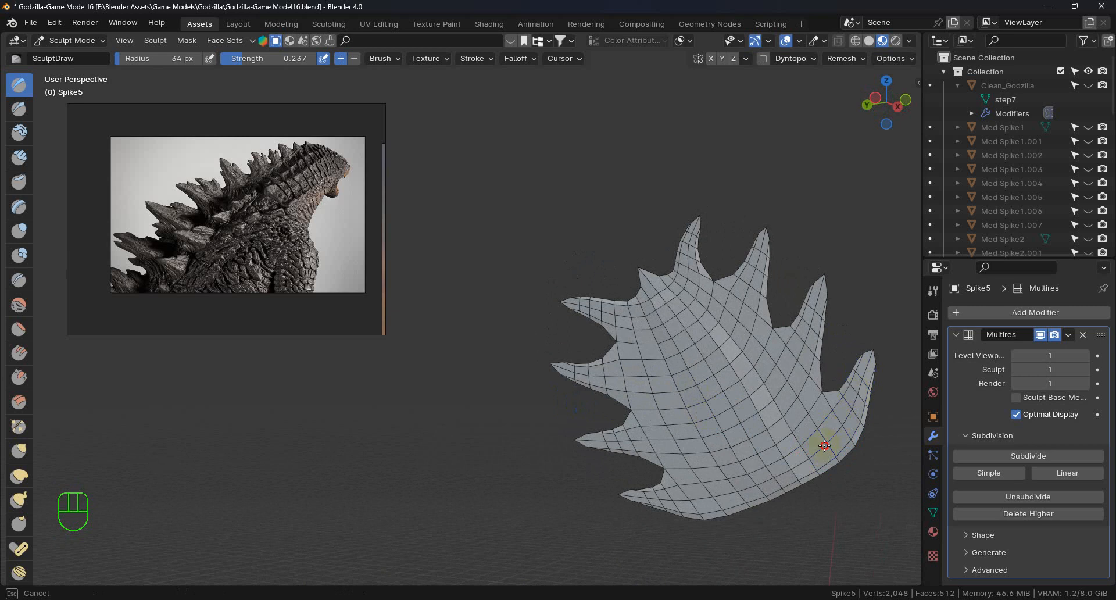
left_click_drag(849, 417, 838, 428)
mouse_move(838, 427)
middle_mouse_down()
mouse_move(742, 451)
mouse_move(692, 442)
mouse_move(793, 451)
middle_mouse_up()
mouse_move(792, 451)
left_mouse_down()
mouse_move(811, 457)
mouse_move(822, 426)
left_mouse_up()
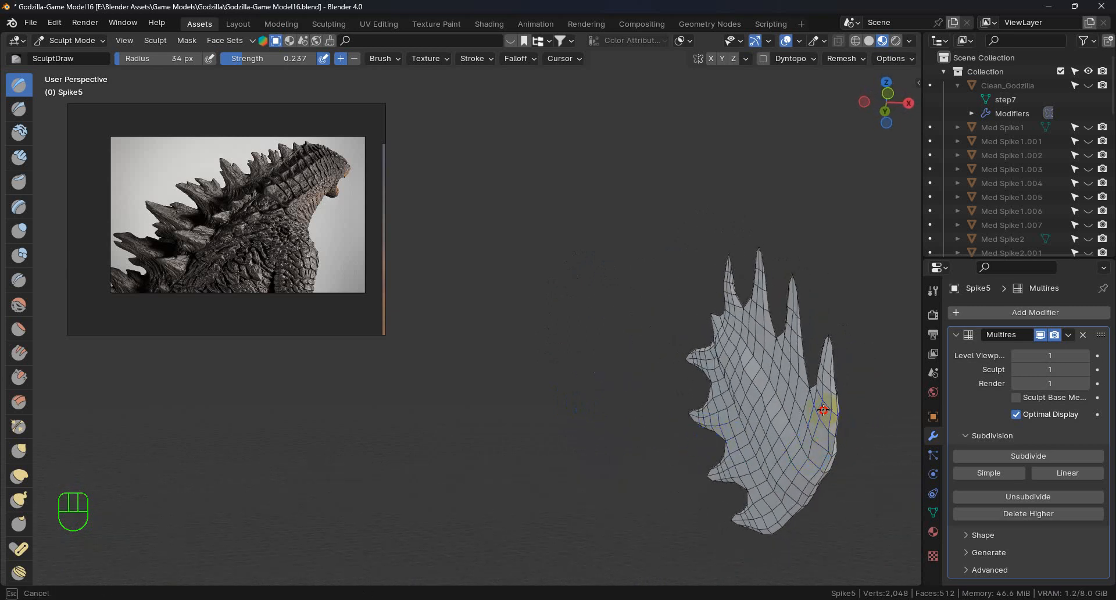
left_click_drag(817, 384, 815, 388)
mouse_move(802, 458)
middle_mouse_down()
mouse_move(742, 446)
mouse_move(887, 500)
mouse_move(867, 451)
mouse_move(812, 399)
middle_mouse_up()
left_click_drag(822, 419, 817, 434)
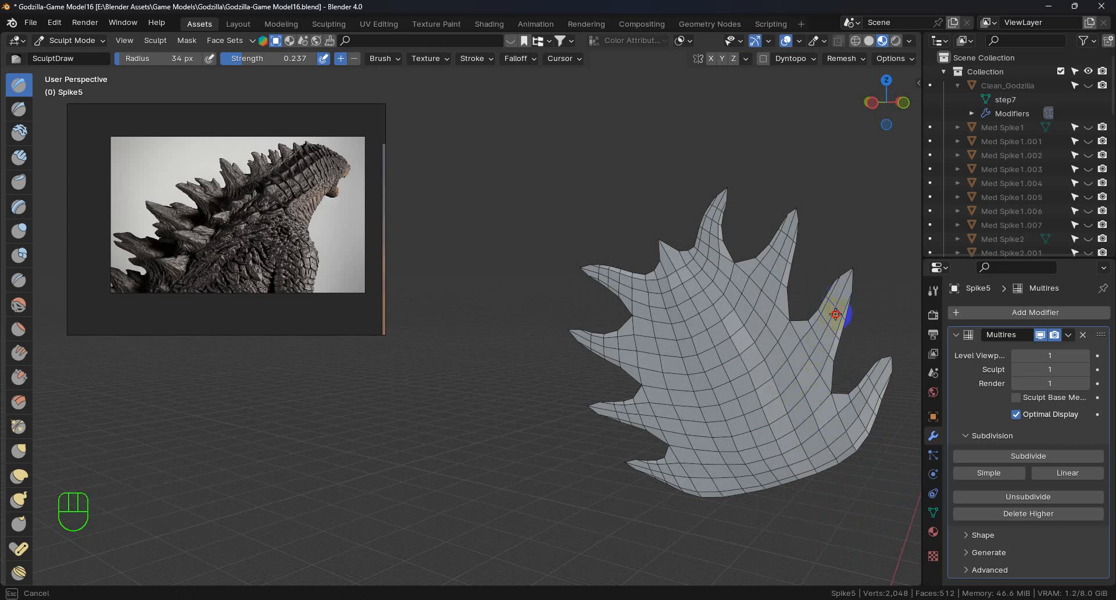
Raise a ridge along the middle right-hand prong with the Draw brush.
left_click_drag(792, 382, 792, 383)
mouse_move(792, 383)
middle_mouse_down()
mouse_move(668, 376)
mouse_move(614, 400)
mouse_move(740, 364)
middle_mouse_up()
left_click_drag(783, 336, 777, 338)
mouse_move(776, 339)
middle_mouse_down()
mouse_move(880, 344)
mouse_move(30, 324)
mouse_move(867, 364)
mouse_move(790, 361)
middle_mouse_up()
mouse_move(790, 361)
left_mouse_down()
mouse_move(767, 305)
mouse_move(790, 356)
left_mouse_up()
mouse_move(790, 356)
middle_mouse_down()
mouse_move(917, 365)
mouse_move(15, 375)
mouse_move(114, 357)
mouse_move(568, 379)
mouse_move(697, 314)
middle_mouse_up()
scroll(692, 308, "up", 5)
left_click_drag(643, 329, 659, 312)
mouse_move(647, 289)
middle_mouse_down()
mouse_move(598, 342)
mouse_move(548, 344)
mouse_move(629, 342)
mouse_move(660, 291)
middle_mouse_up()
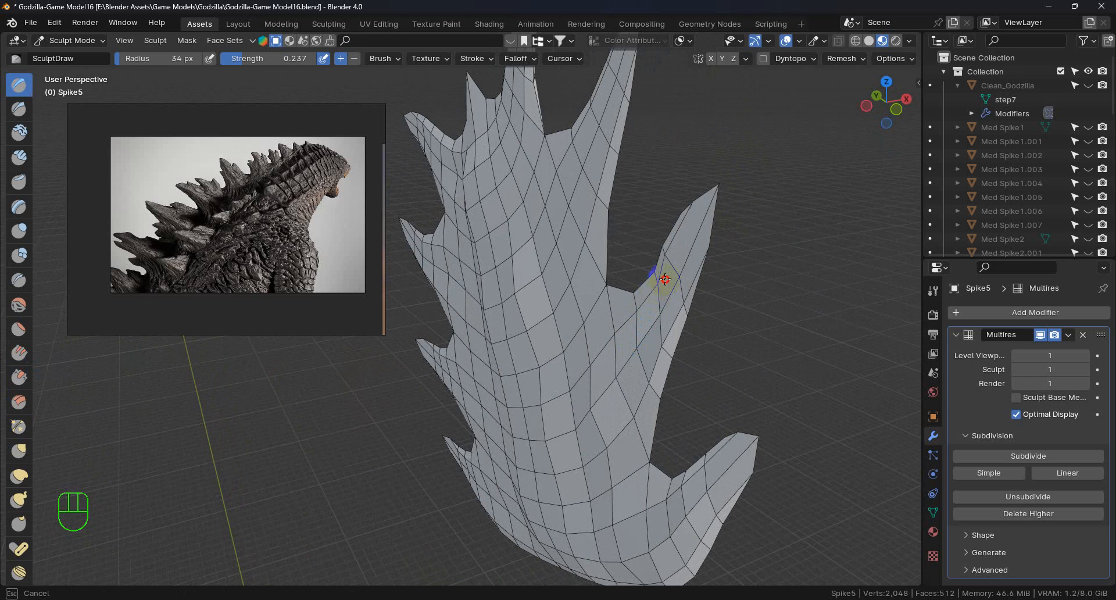
left_click_drag(667, 305, 662, 329)
mouse_move(662, 329)
middle_mouse_down()
mouse_move(598, 314)
mouse_move(660, 319)
middle_mouse_up()
mouse_move(681, 199)
middle_mouse_down()
mouse_move(672, 303)
mouse_move(752, 303)
middle_mouse_up()
left_click_drag(752, 303, 789, 264)
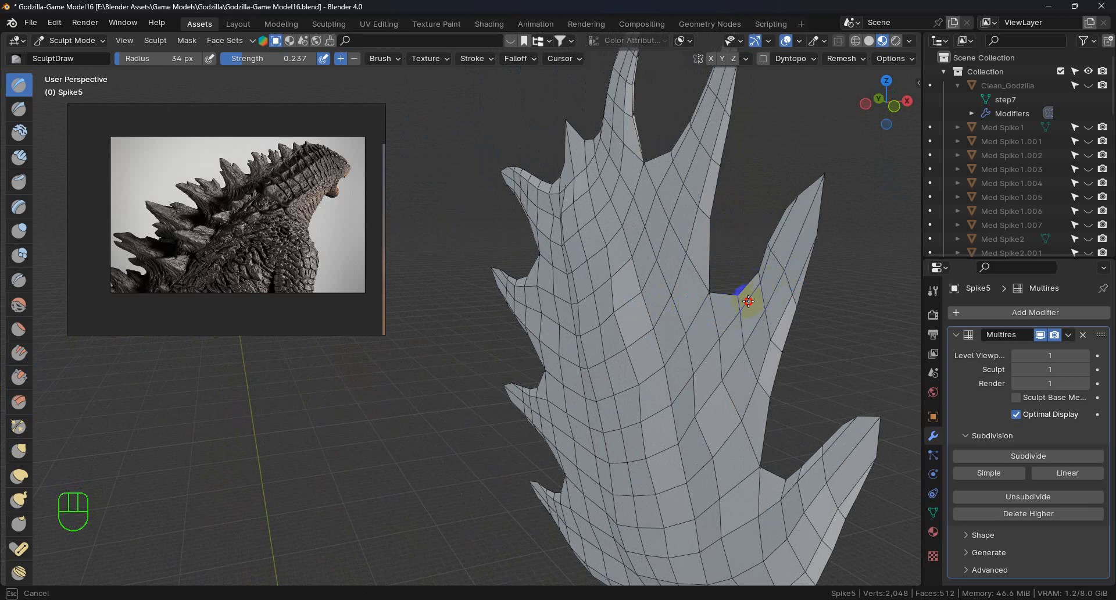
Build up the base of the middle right-hand prong so its ridge joins the spike's body.
left_click_drag(763, 275, 705, 348)
mouse_move(705, 349)
middle_mouse_down()
mouse_move(675, 344)
mouse_move(732, 337)
mouse_move(772, 287)
middle_mouse_up()
left_click_drag(772, 286, 759, 320)
mouse_move(759, 320)
middle_mouse_down()
mouse_move(663, 329)
mouse_move(770, 331)
mouse_move(798, 317)
middle_mouse_up()
left_click_drag(789, 279, 782, 270)
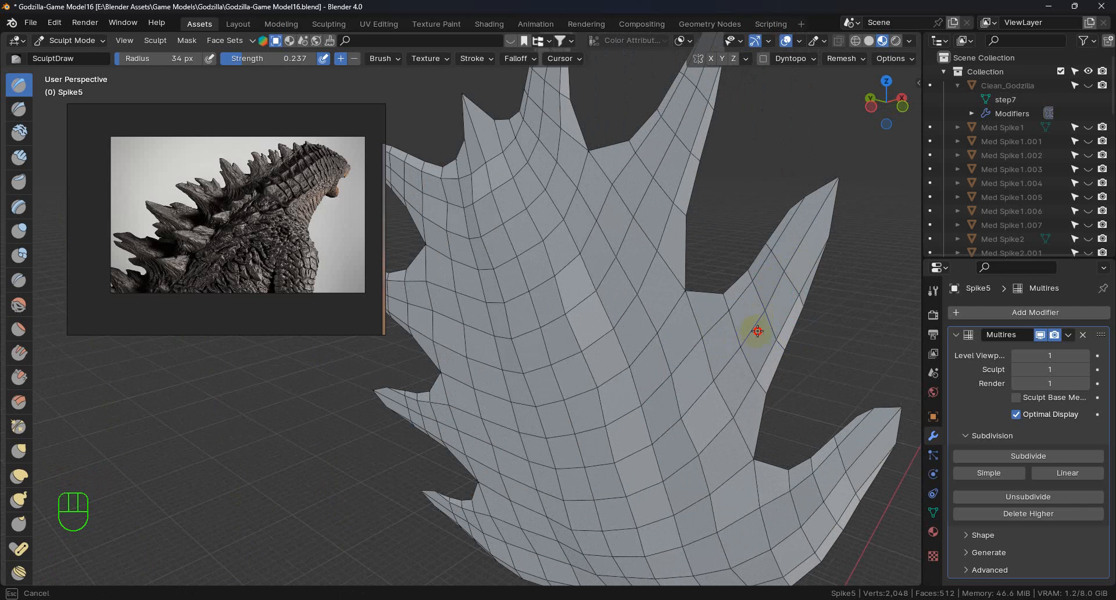
left_click_drag(767, 303, 745, 337)
mouse_move(744, 336)
middle_mouse_down()
mouse_move(625, 326)
mouse_move(645, 324)
mouse_move(715, 372)
middle_mouse_up()
left_click_drag(679, 404, 759, 321)
mouse_move(759, 321)
middle_mouse_down()
mouse_move(663, 364)
mouse_move(622, 358)
mouse_move(692, 354)
mouse_move(722, 401)
middle_mouse_up()
left_click_drag(723, 401, 746, 372)
mouse_move(746, 372)
middle_mouse_down()
mouse_move(712, 383)
mouse_move(628, 348)
middle_mouse_up()
left_click_drag(734, 334, 722, 317)
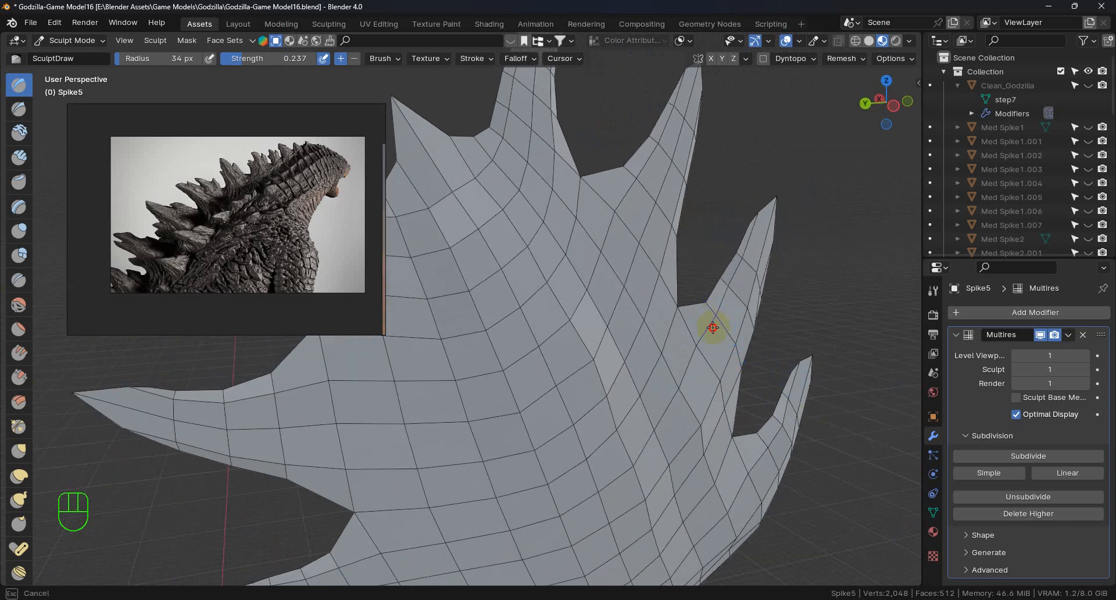
left_click_drag(672, 386, 675, 383)
Raise a ridge from the spike's body into the upper right-hand prong with the Draw brush.
mouse_move(710, 324)
middle_mouse_down()
mouse_move(603, 326)
mouse_move(543, 309)
mouse_move(622, 282)
mouse_move(694, 313)
mouse_move(748, 279)
middle_mouse_up()
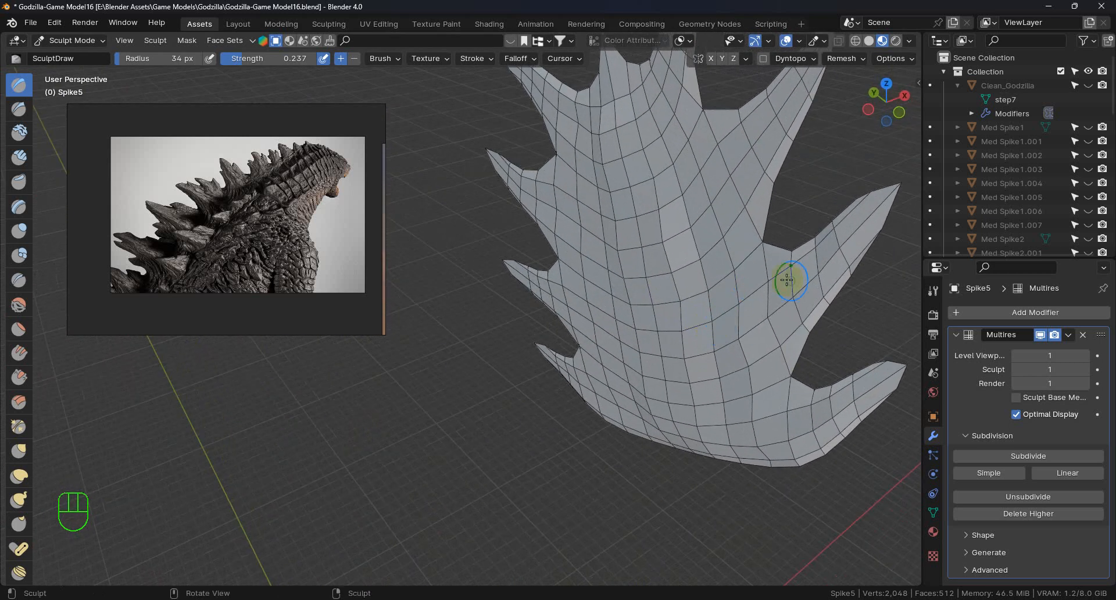
middle_click_drag(775, 319, 669, 367)
left_click_drag(631, 347, 629, 347)
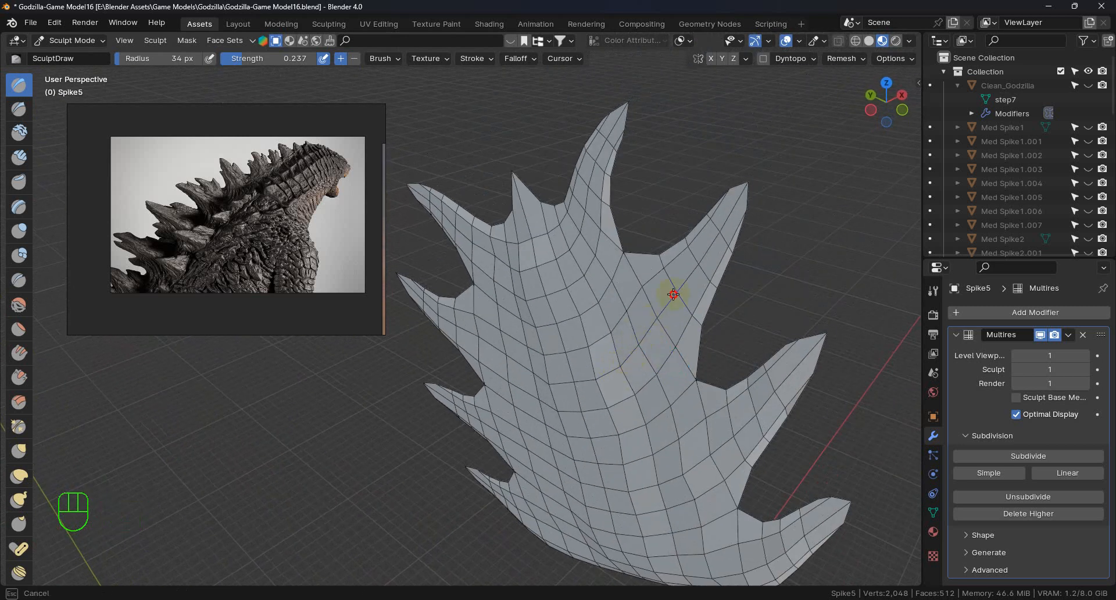
left_click_drag(686, 281, 700, 282)
middle_click_drag(700, 282, 503, 272)
left_click_drag(690, 229, 701, 230)
mouse_move(701, 230)
middle_mouse_down()
mouse_move(723, 289)
mouse_move(792, 276)
mouse_move(716, 281)
middle_mouse_up()
mouse_move(715, 282)
left_mouse_down()
mouse_move(709, 274)
mouse_move(723, 301)
left_mouse_up()
mouse_move(722, 301)
middle_mouse_down()
mouse_move(827, 289)
mouse_move(762, 308)
mouse_move(715, 301)
mouse_move(697, 324)
middle_mouse_up()
Build up the upper right-hand prong along its length and down through its base into the body.
scroll(721, 334, "up", 3)
left_click_drag(705, 339, 700, 342)
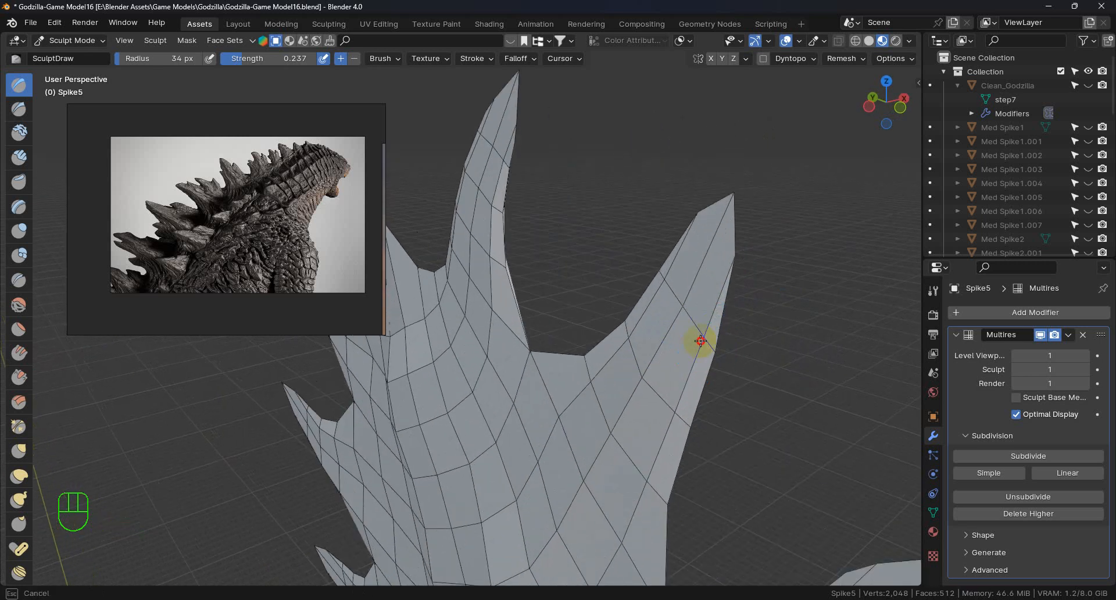
left_click_drag(655, 464, 682, 320)
mouse_move(683, 319)
middle_mouse_down()
mouse_move(737, 353)
mouse_move(788, 330)
middle_mouse_up()
left_click_drag(659, 305, 645, 295)
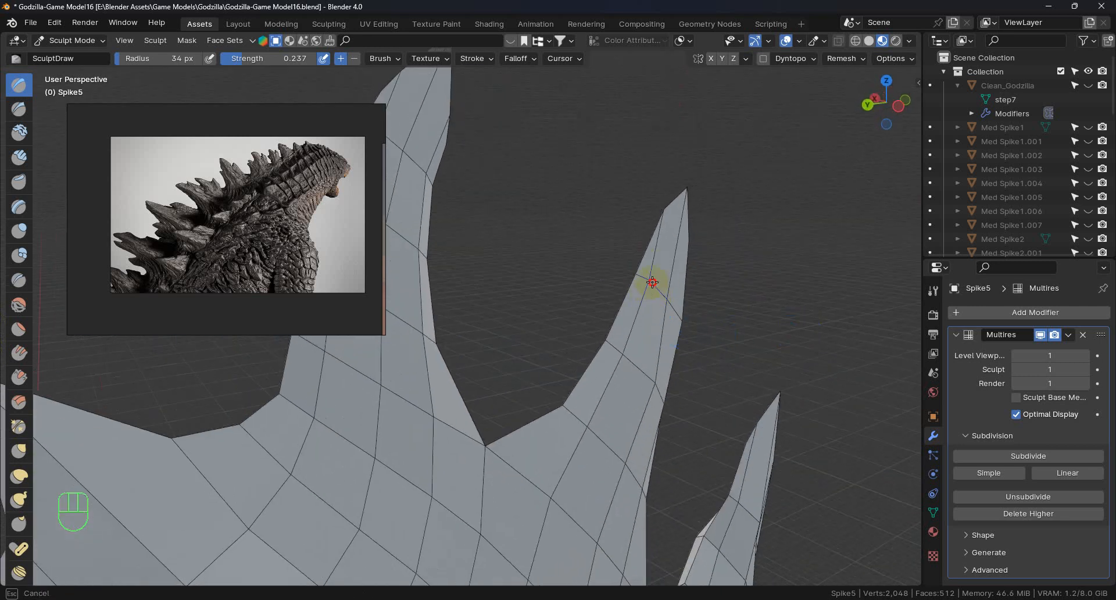
middle_click_drag(575, 447, 643, 331)
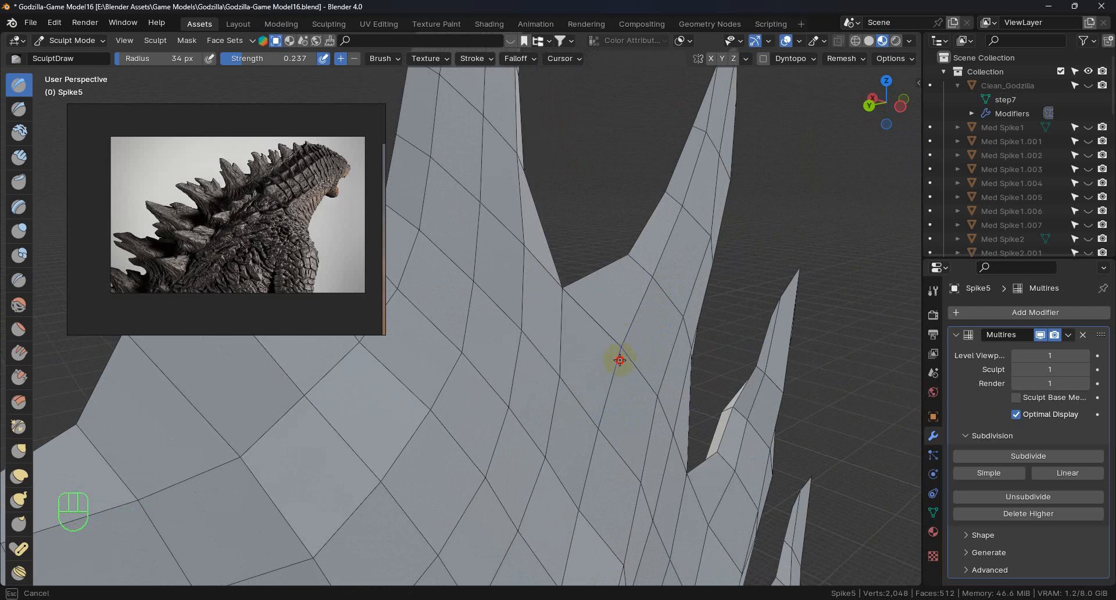
scroll(634, 366, "down", 5)
mouse_move(643, 394)
middle_mouse_down()
mouse_move(642, 415)
mouse_move(668, 406)
mouse_move(634, 404)
middle_mouse_up()
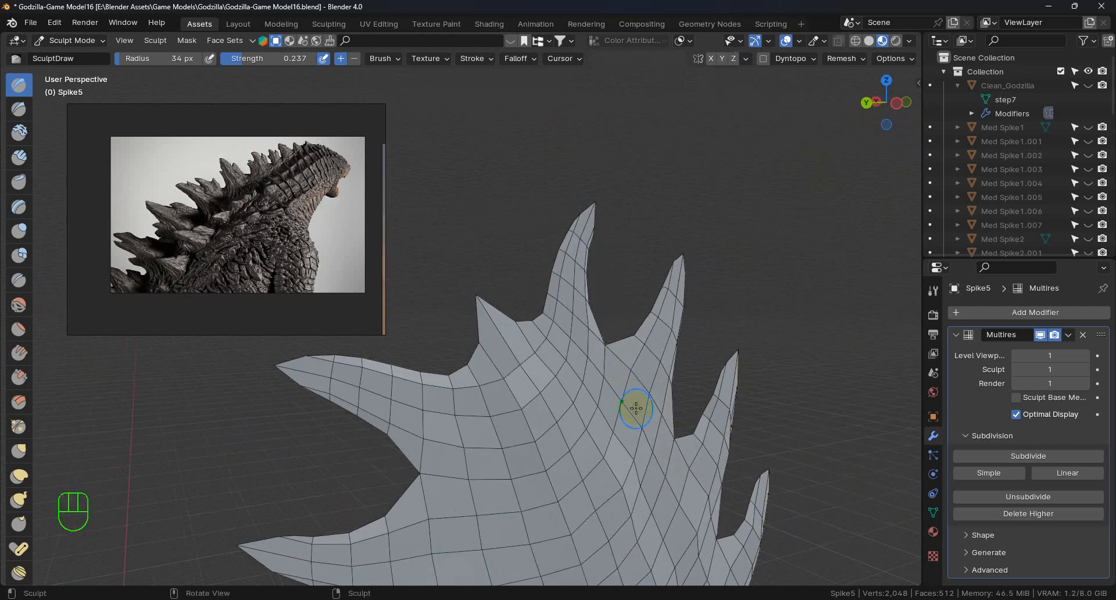
middle_click_drag(660, 365, 635, 461)
scroll(620, 459, "up", 3)
left_click_drag(620, 458, 628, 443)
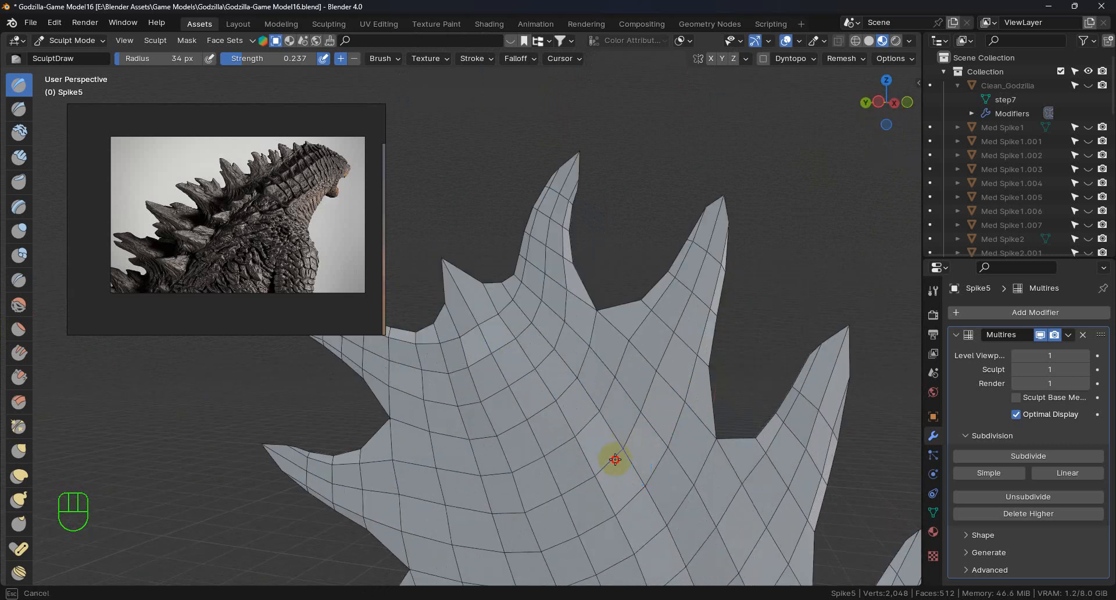
Raise a ridge from the body along the curved topmost prong with the Draw brush.
middle_click_drag(559, 361, 668, 395)
middle_click_drag(593, 348, 700, 353, "shift")
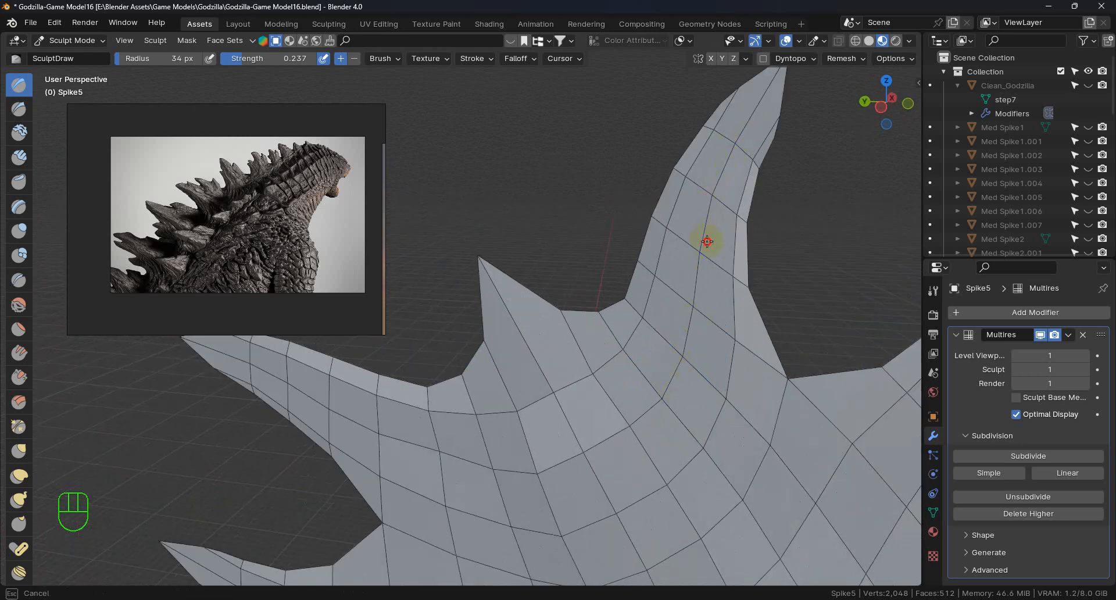
middle_click_drag(663, 409, 700, 331)
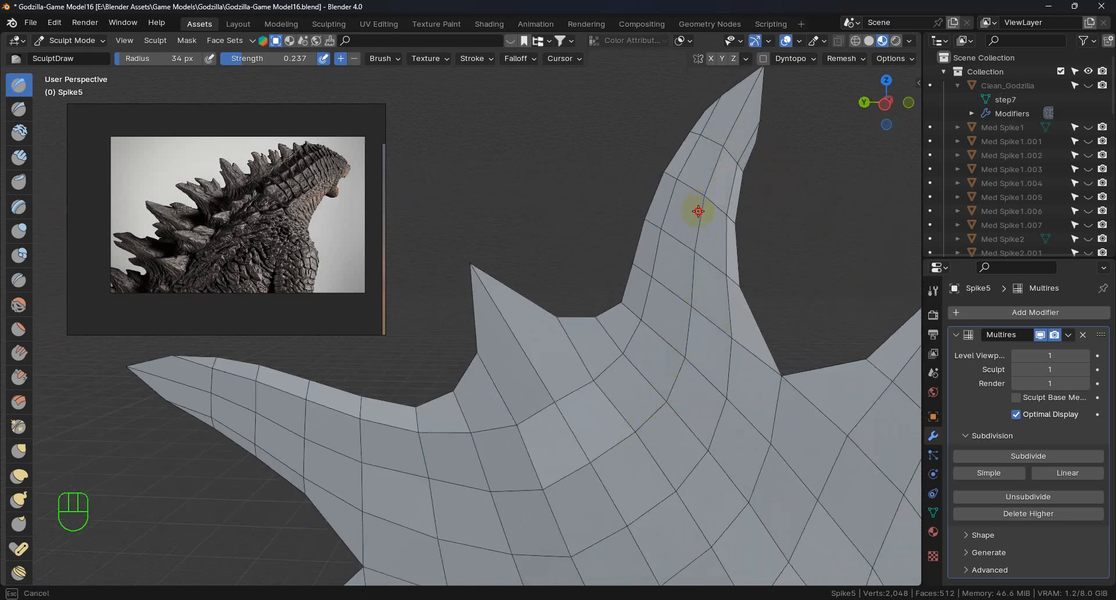
middle_click_drag(656, 410, 675, 350)
left_click_drag(675, 350, 689, 319)
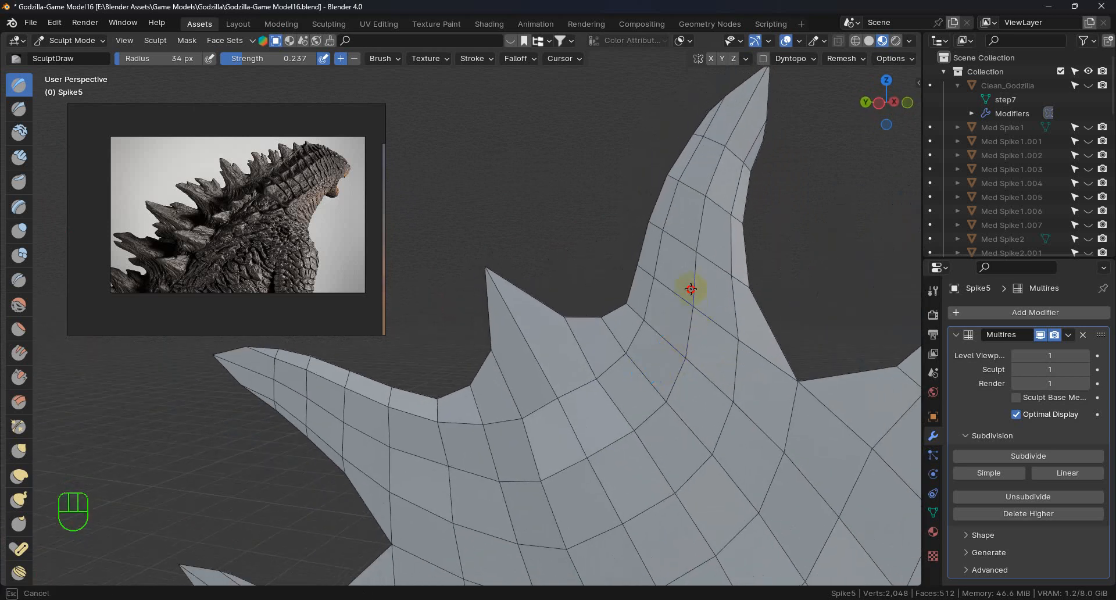
left_click_drag(652, 417, 637, 340)
mouse_move(689, 176)
left_mouse_down()
mouse_move(692, 259)
mouse_move(738, 299)
left_mouse_up()
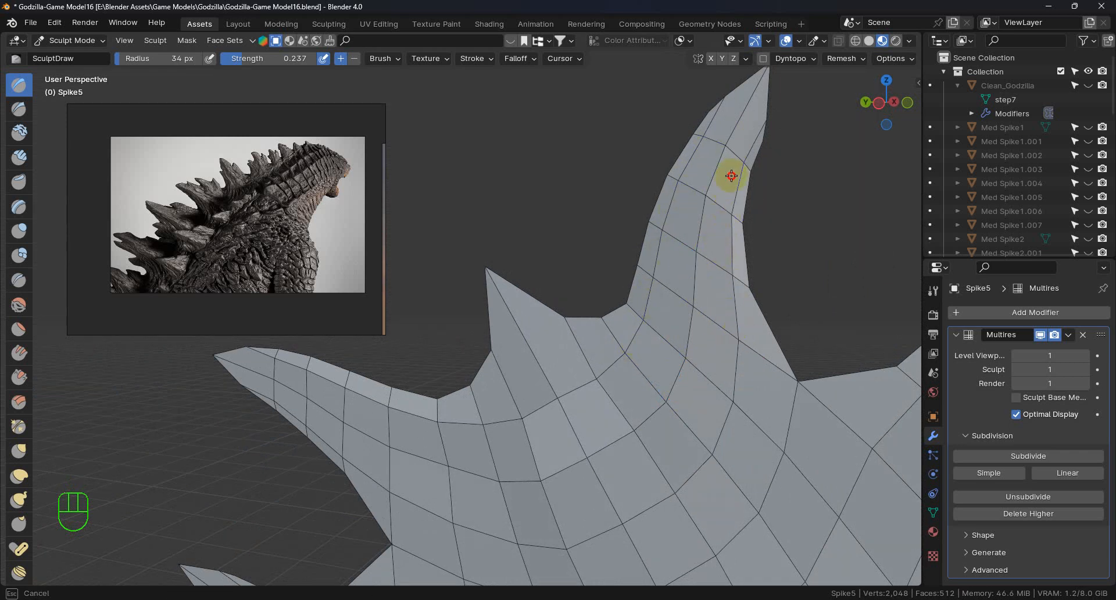
middle_click_drag(713, 417, 604, 407)
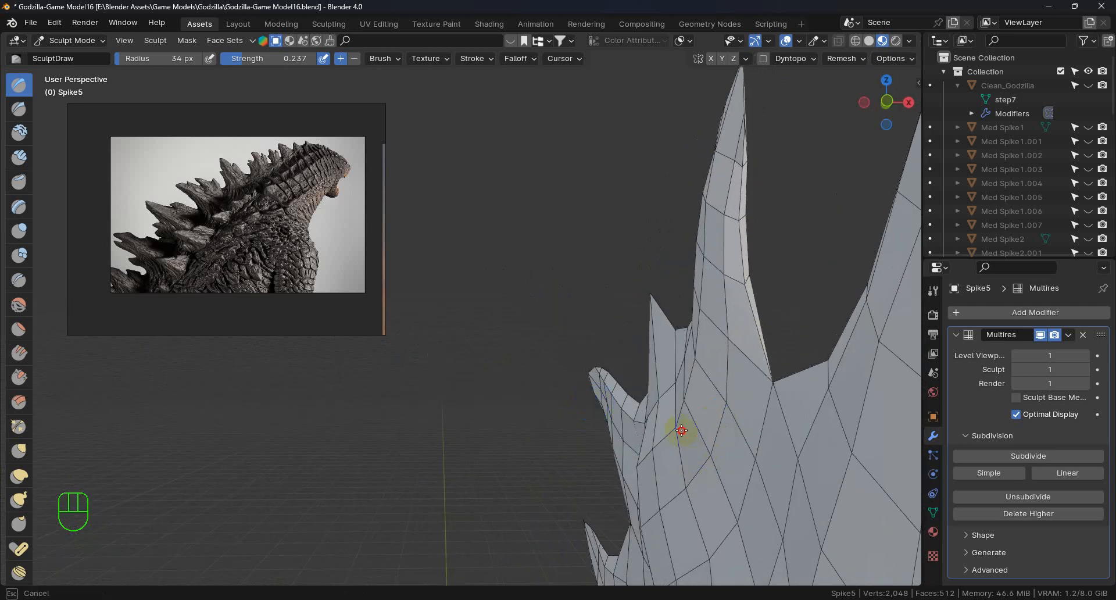
middle_click_drag(666, 440, 901, 340)
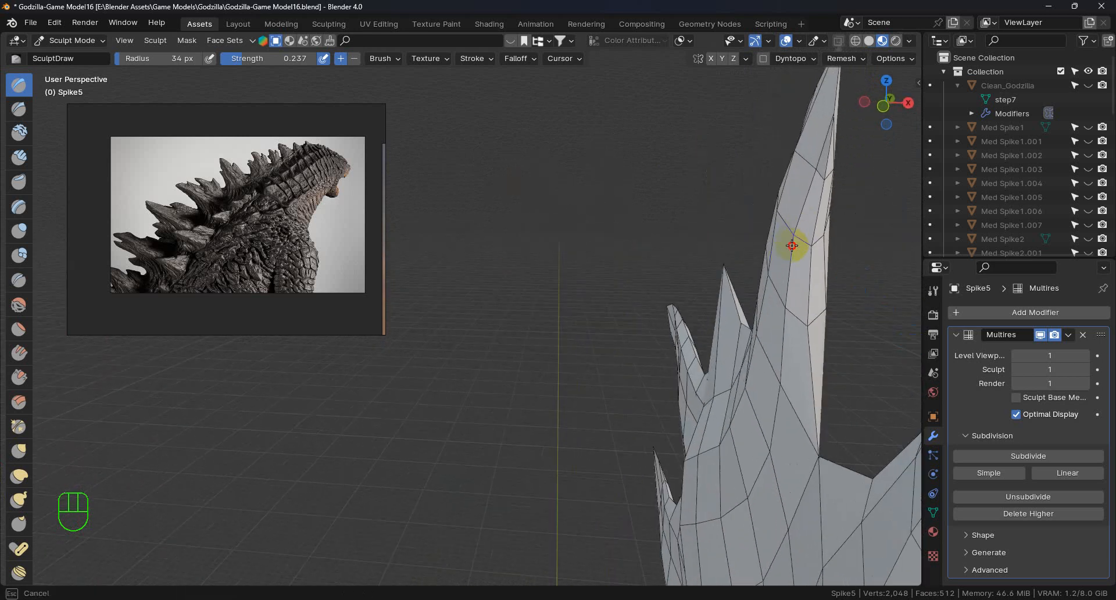
middle_click_drag(777, 270, 792, 381)
Raise a ridge along the uppermost left-hand prong and into its base with the Draw brush.
middle_click_drag(673, 401, 798, 299)
middle_click_drag(715, 353, 670, 331)
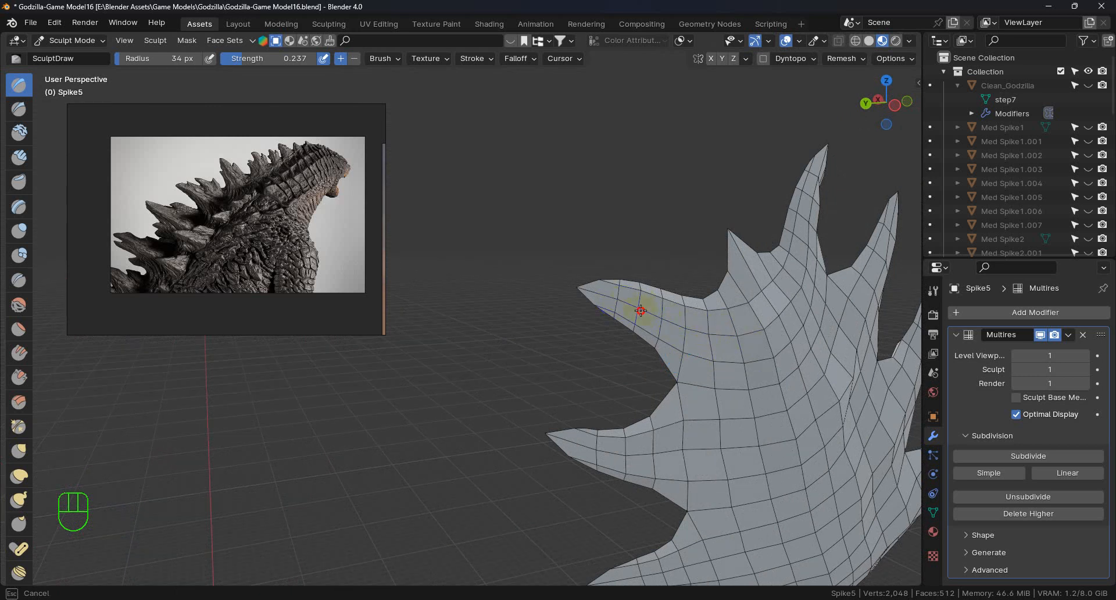
middle_click_drag(654, 311, 616, 261)
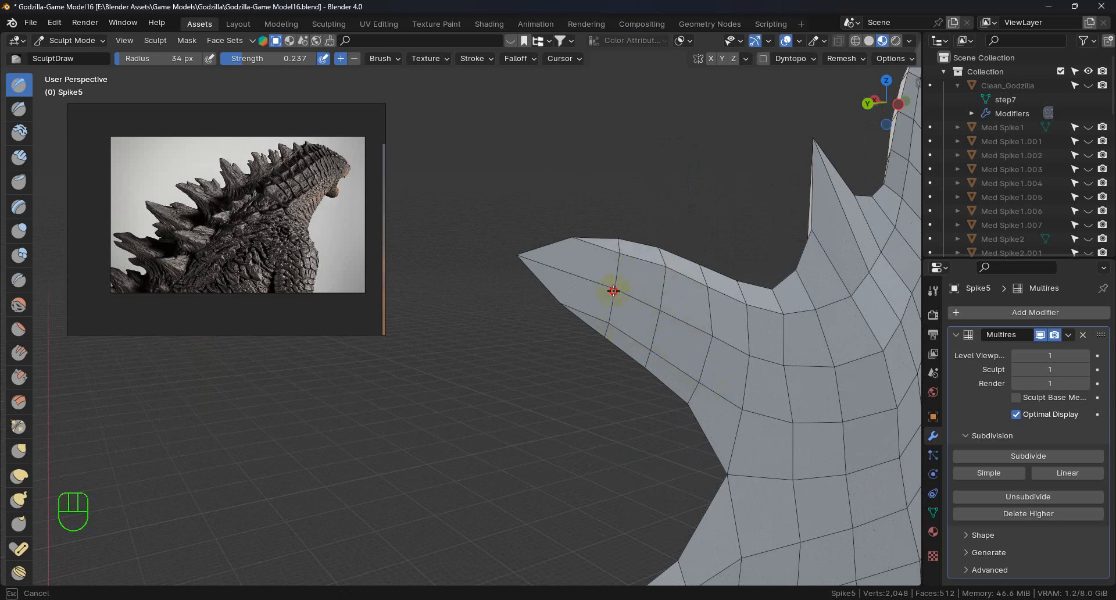
middle_click_drag(762, 419, 768, 370)
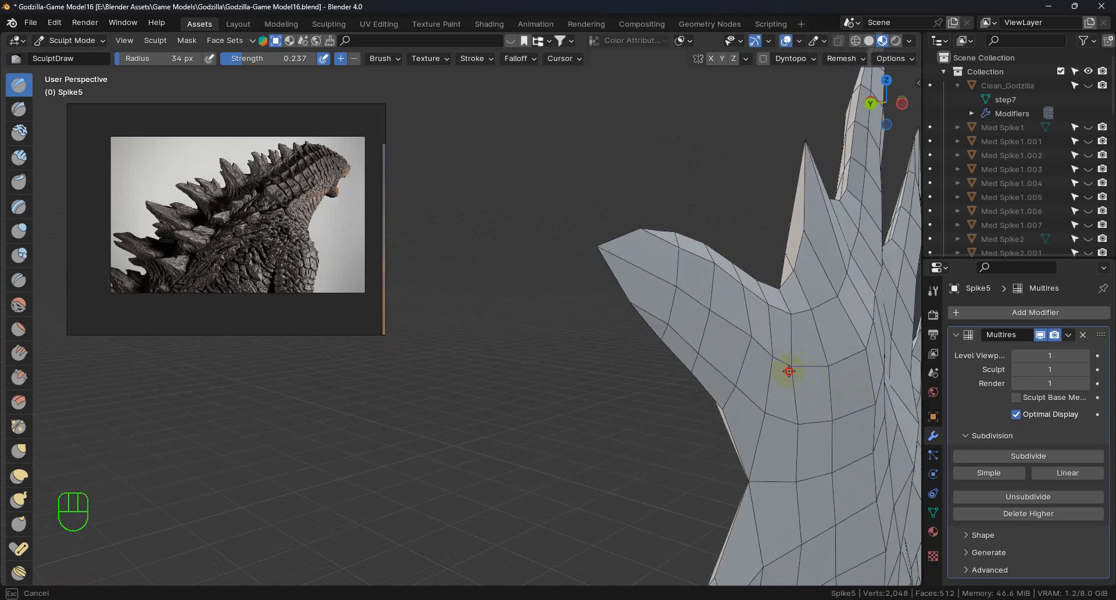
Build up a ridge along the second left-hand prong and across its base into the spike's body.
mouse_move(846, 414)
middle_mouse_down()
mouse_move(835, 394)
mouse_move(849, 411)
mouse_move(840, 417)
mouse_move(671, 309)
mouse_move(705, 324)
mouse_move(661, 312)
mouse_move(657, 349)
middle_mouse_up()
scroll(590, 424, "up", 3)
left_click_drag(602, 395, 631, 396)
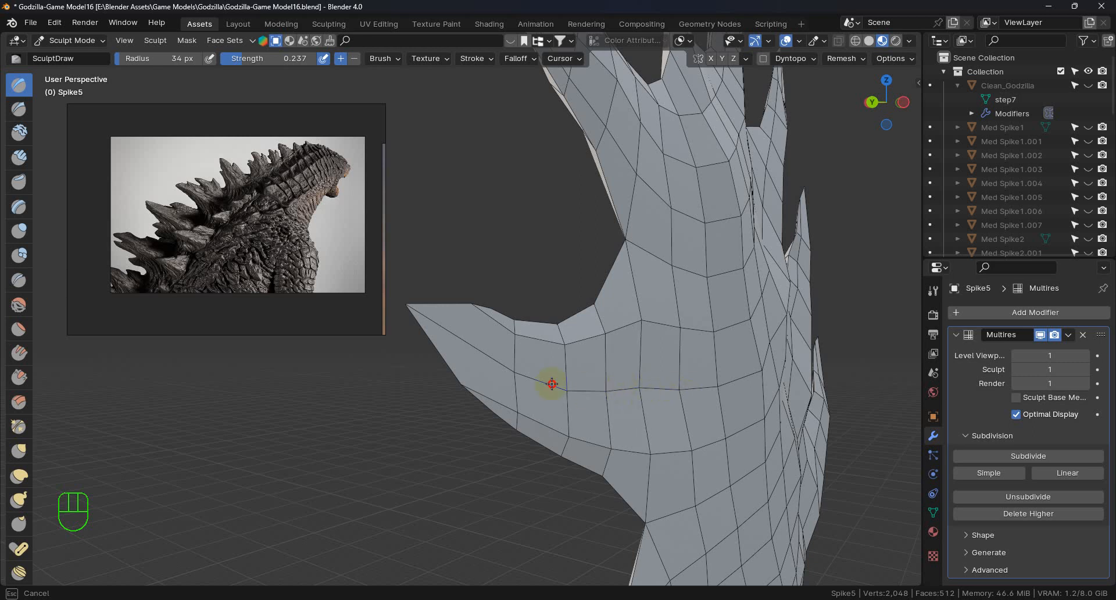
left_click_drag(543, 373, 546, 385)
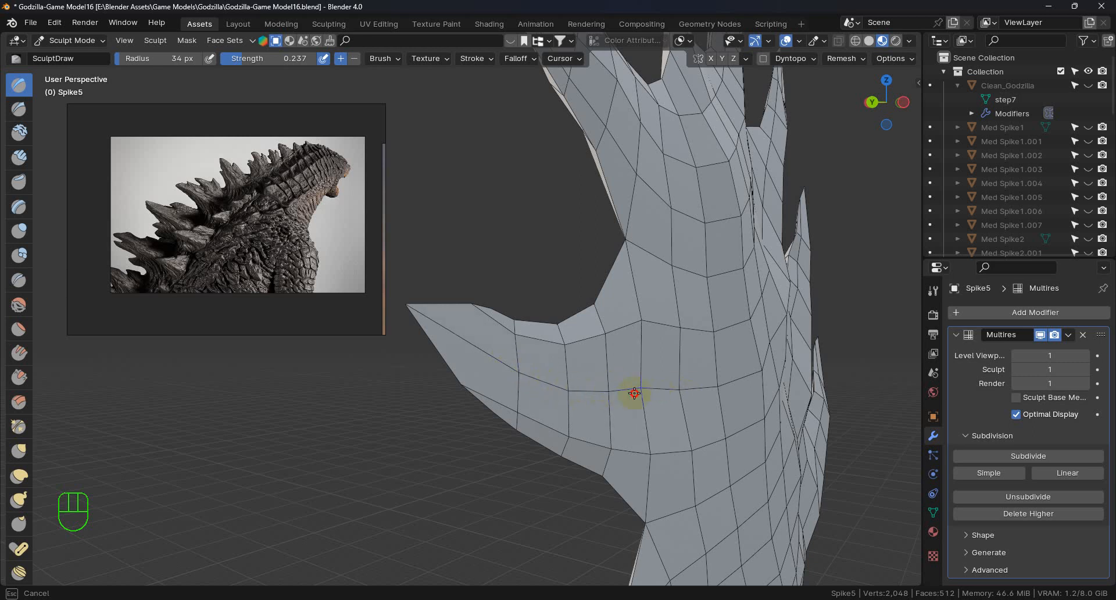
middle_click_drag(641, 398, 605, 385)
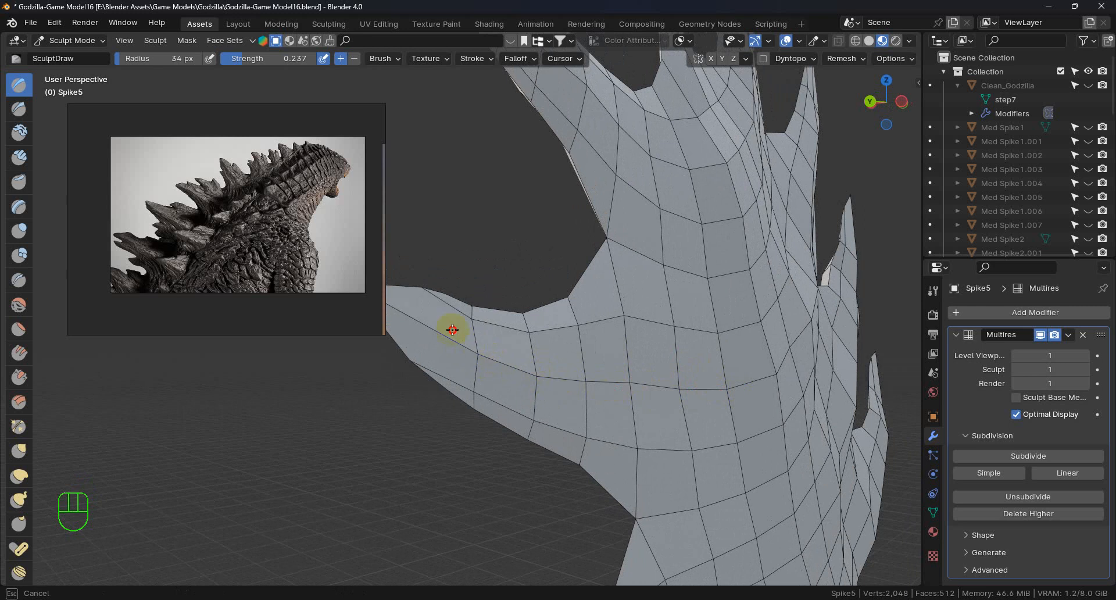
left_click_drag(469, 317, 606, 319)
left_click_drag(565, 403, 578, 420)
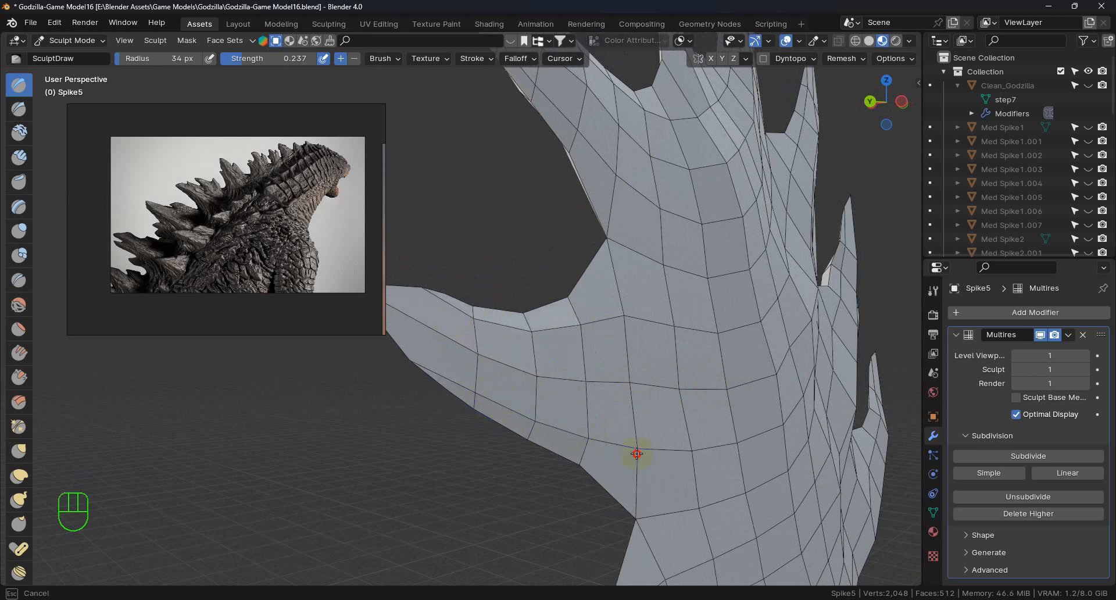
middle_click_drag(717, 431, 714, 404)
left_click_drag(714, 404, 717, 395)
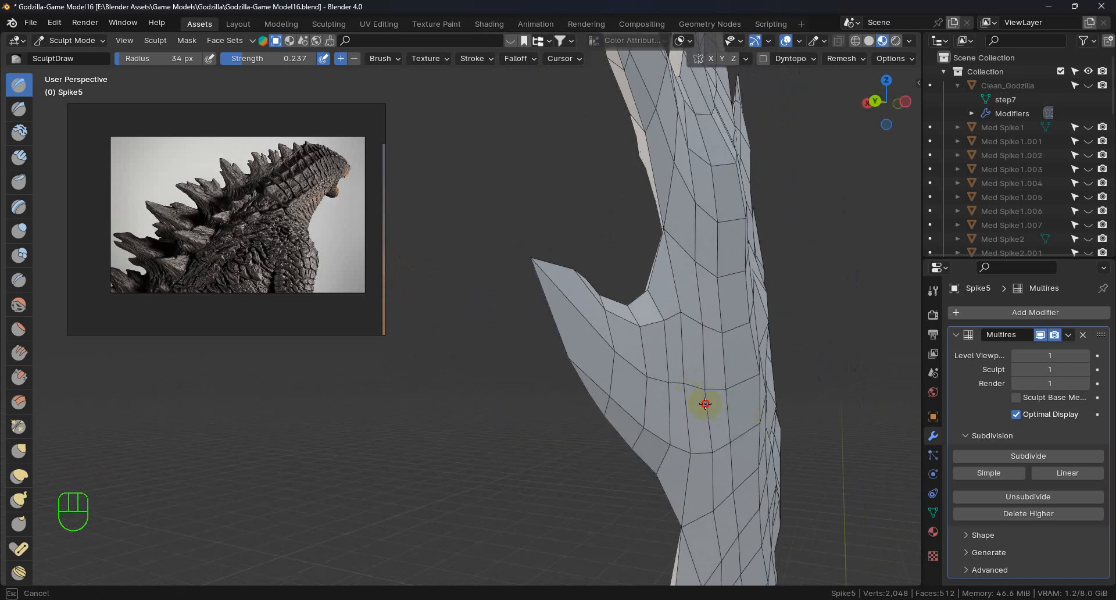
middle_click_drag(725, 412, 680, 416)
left_click_drag(653, 400, 644, 383)
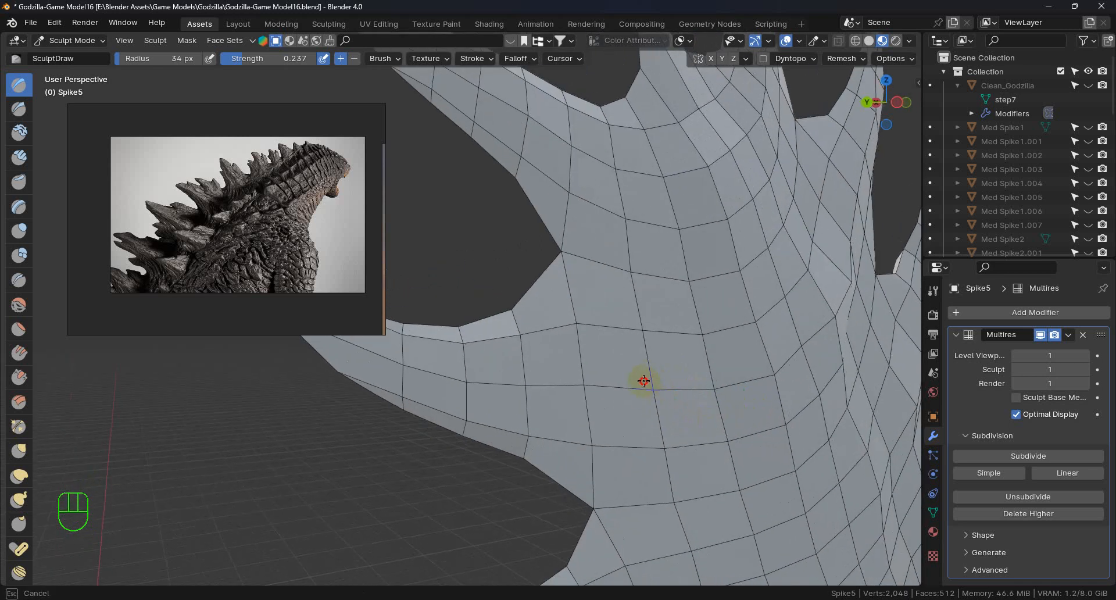
Raise a ridge from the third left-hand prong into the spike's body with the Draw brush.
middle_click_drag(475, 376, 727, 411)
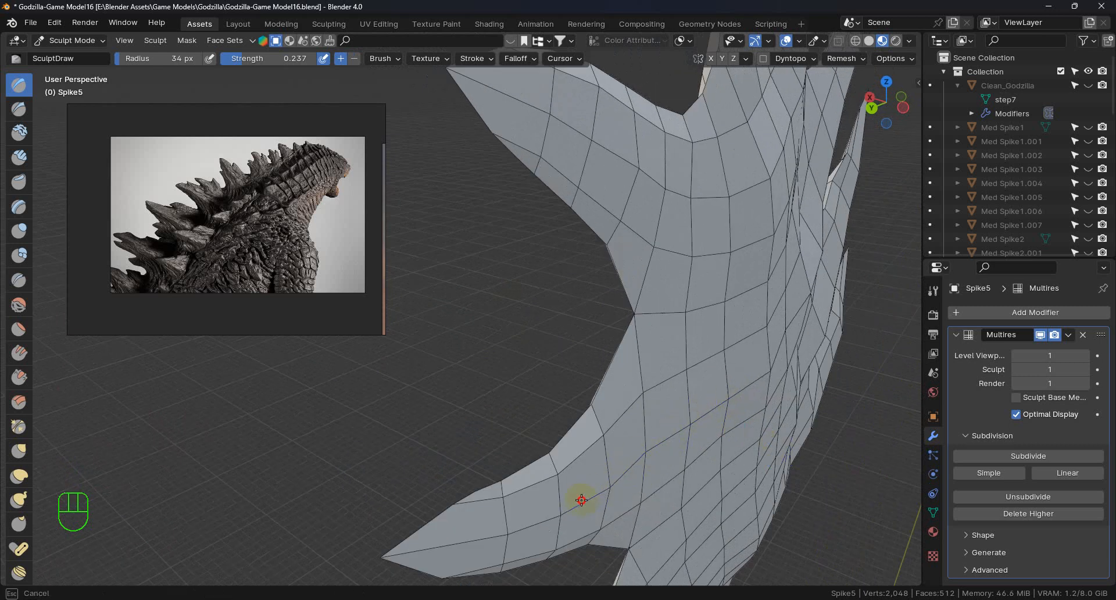
left_click_drag(589, 508, 615, 498)
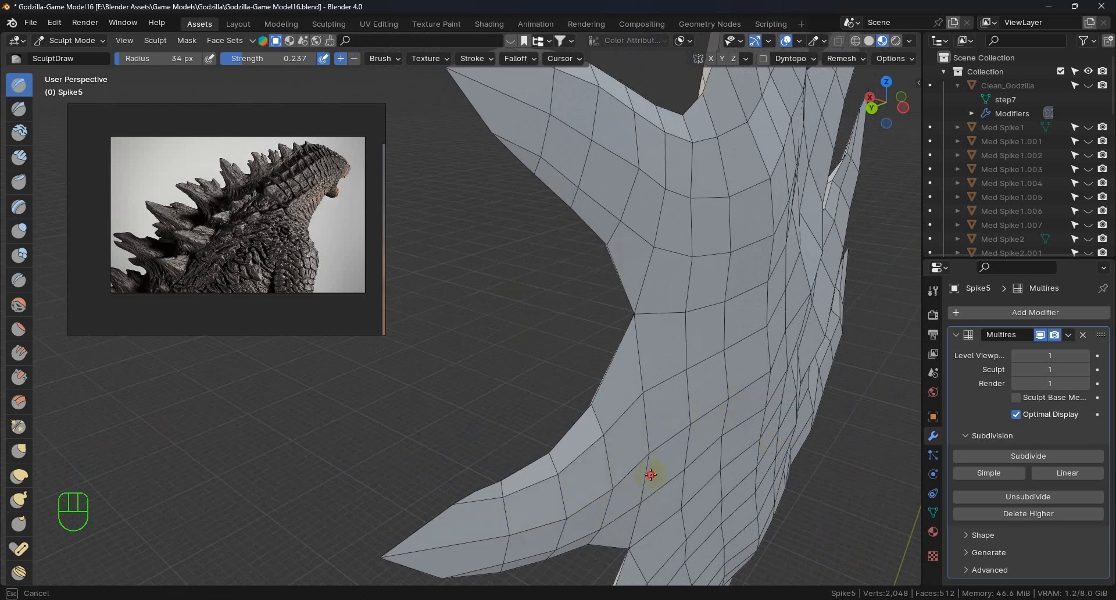
mouse_move(693, 432)
middle_mouse_down()
mouse_move(777, 409)
mouse_move(706, 424)
middle_mouse_up()
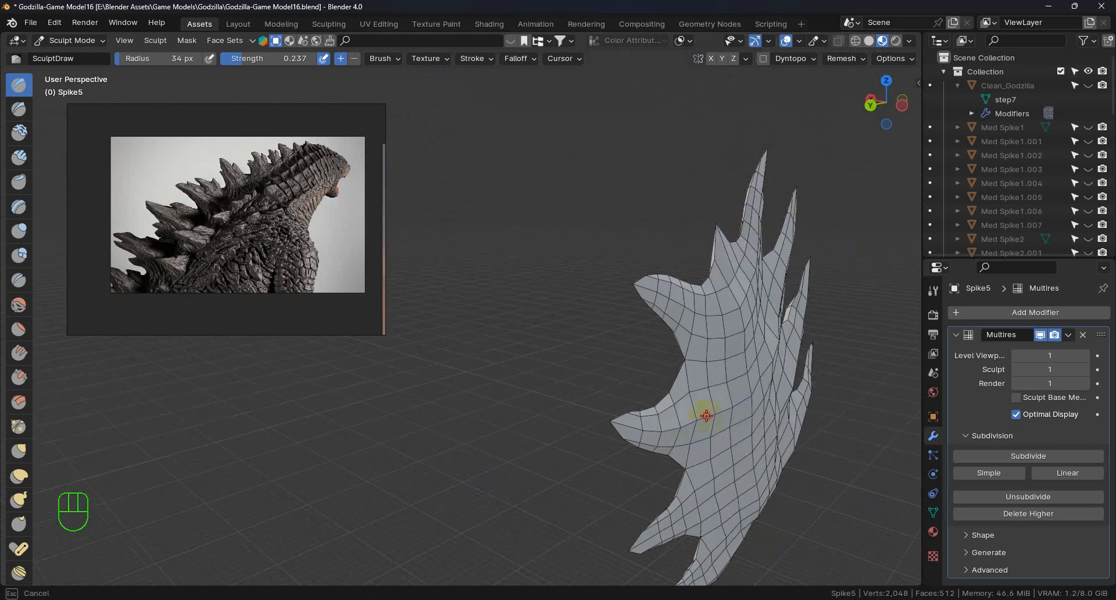
Set the Draw brush strength to 0.290 and build up the ridge along the lower left-hand prong into the spike's body.
middle_click_drag(773, 424, 668, 412)
scroll(668, 412, "up", 6)
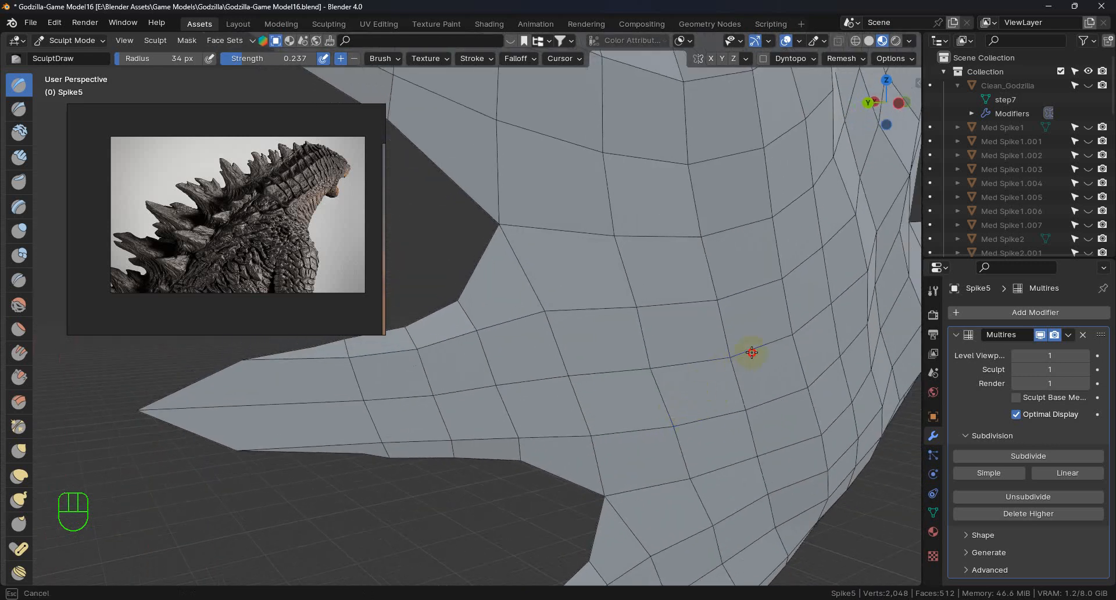
left_click(238, 58)
left_click_drag(246, 418, 249, 59)
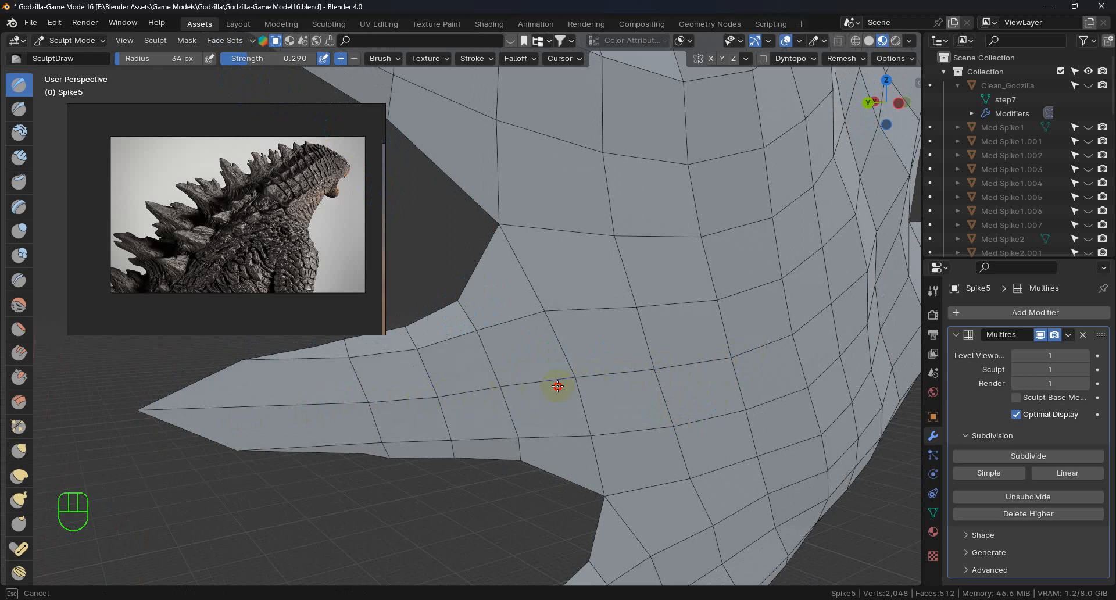
mouse_move(665, 372)
middle_mouse_down()
mouse_move(651, 394)
mouse_move(655, 384)
middle_mouse_up()
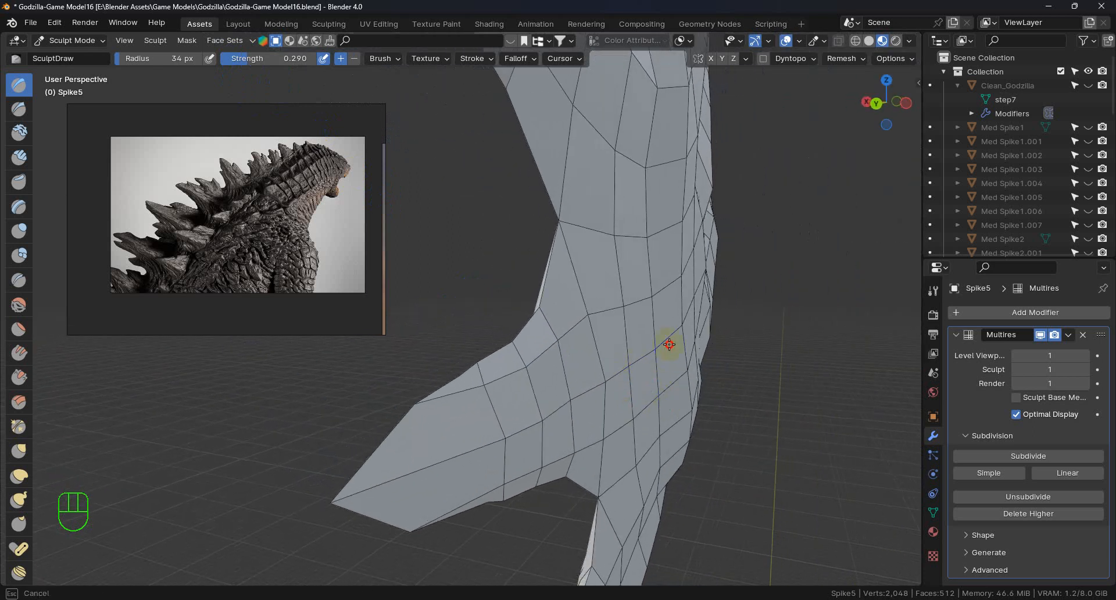
left_click_drag(503, 431, 573, 405)
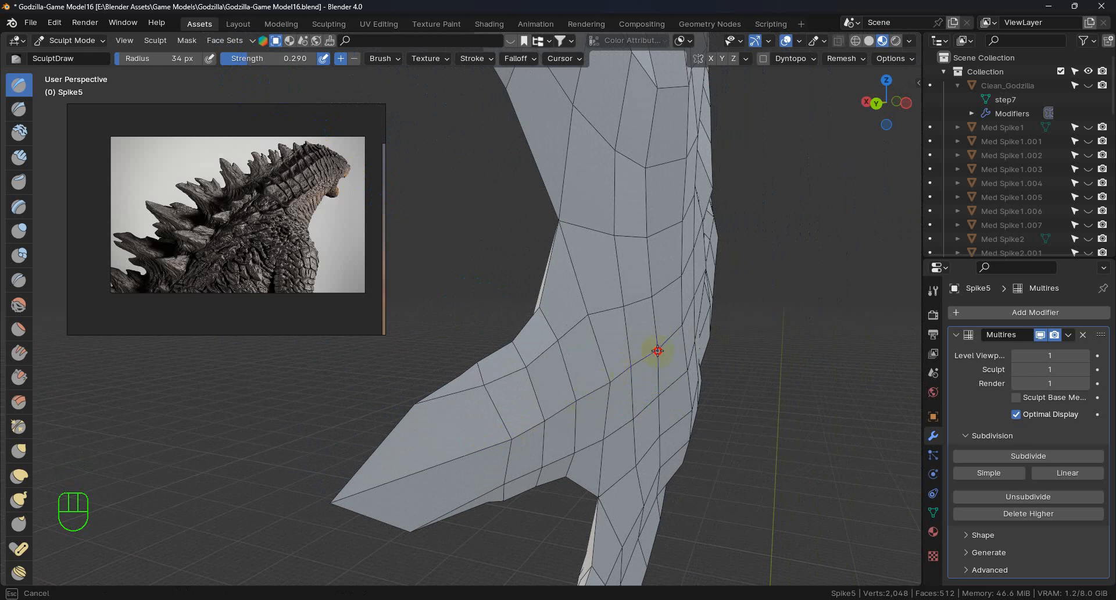
middle_click_drag(643, 386, 617, 379)
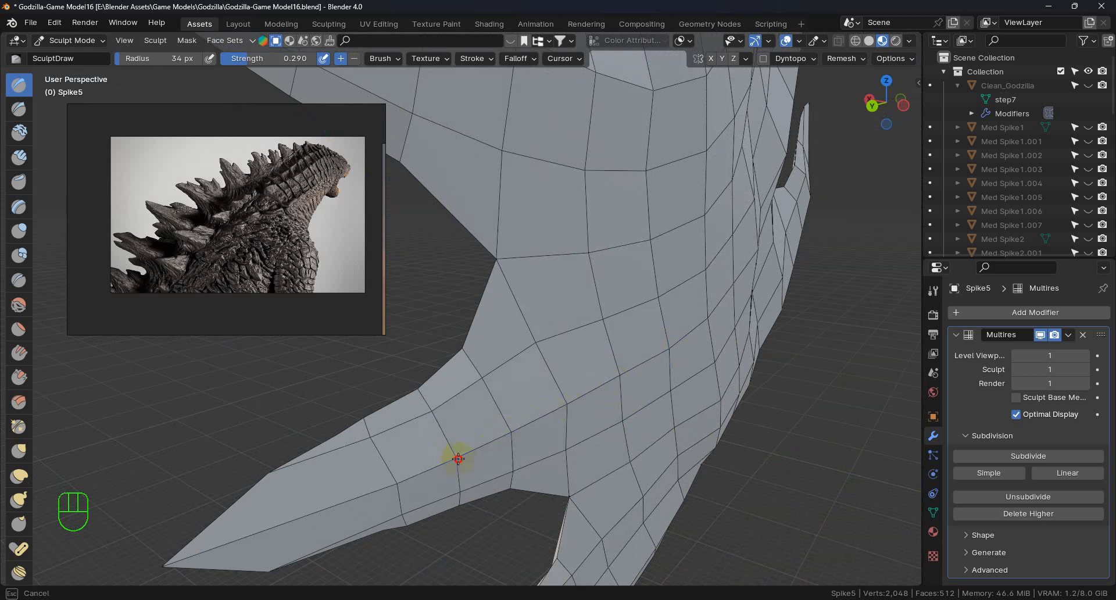
Strengthen the ridge across that prong's base and continue it along the prong's underside.
mouse_move(461, 468)
middle_mouse_down()
mouse_move(601, 430)
mouse_move(563, 433)
mouse_move(610, 375)
mouse_move(622, 398)
mouse_move(599, 393)
mouse_move(545, 336)
middle_mouse_up()
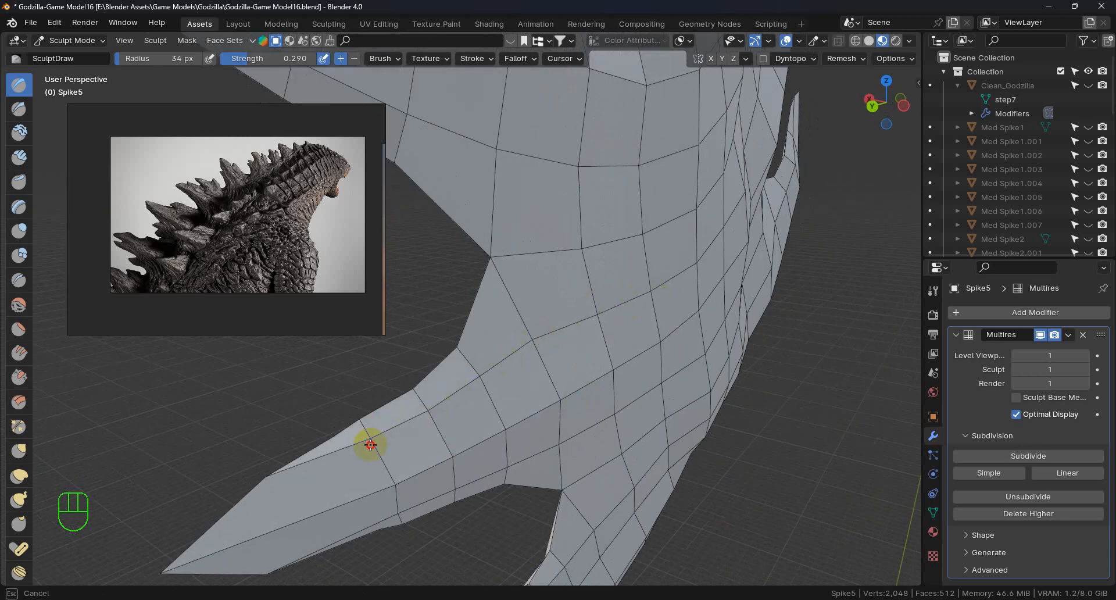
middle_click_drag(424, 409, 575, 365)
left_click_drag(578, 343, 543, 317)
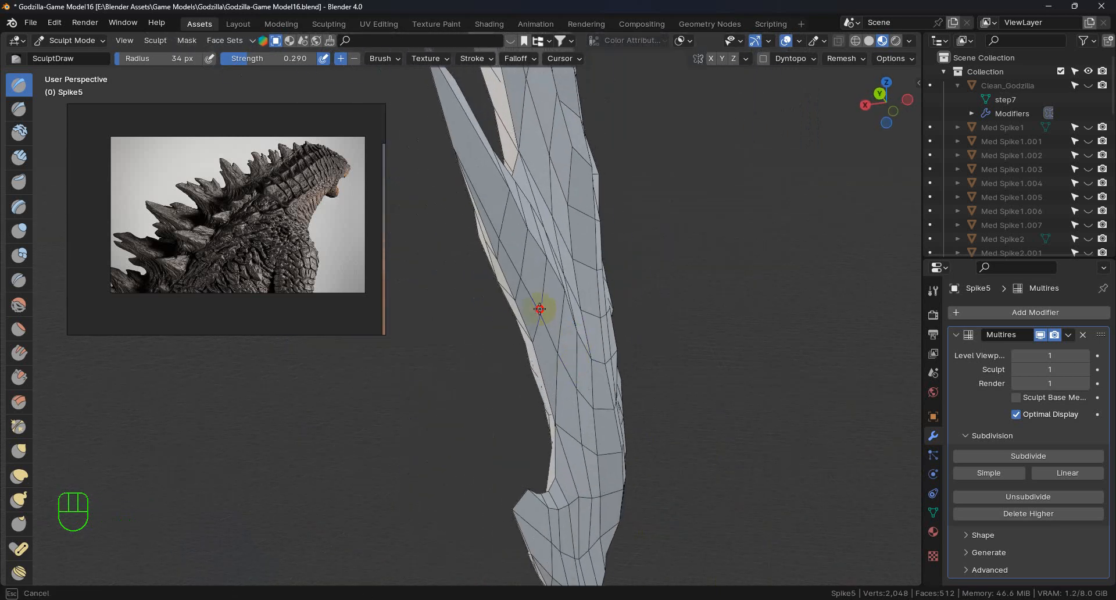
mouse_move(509, 256)
left_mouse_down()
mouse_move(506, 242)
mouse_move(571, 420)
mouse_move(564, 382)
mouse_move(605, 436)
left_mouse_up()
mouse_move(628, 465)
middle_mouse_down()
mouse_move(676, 485)
mouse_move(628, 321)
middle_mouse_up()
mouse_move(628, 321)
left_mouse_down()
mouse_move(630, 298)
mouse_move(585, 354)
mouse_move(593, 318)
mouse_move(700, 180)
mouse_move(685, 244)
left_mouse_up()
mouse_move(685, 244)
middle_mouse_down()
mouse_move(650, 228)
mouse_move(640, 324)
mouse_move(594, 290)
mouse_move(599, 271)
middle_mouse_up()
Raise a ridge from the spike's body along the lowest left-hand prong with the Draw brush.
middle_click_drag(672, 314, 622, 284)
middle_click_drag(621, 285, 608, 279, "shift")
scroll(645, 337, "up", 2)
middle_click_drag(657, 363, 689, 386)
left_click_drag(776, 404, 799, 388)
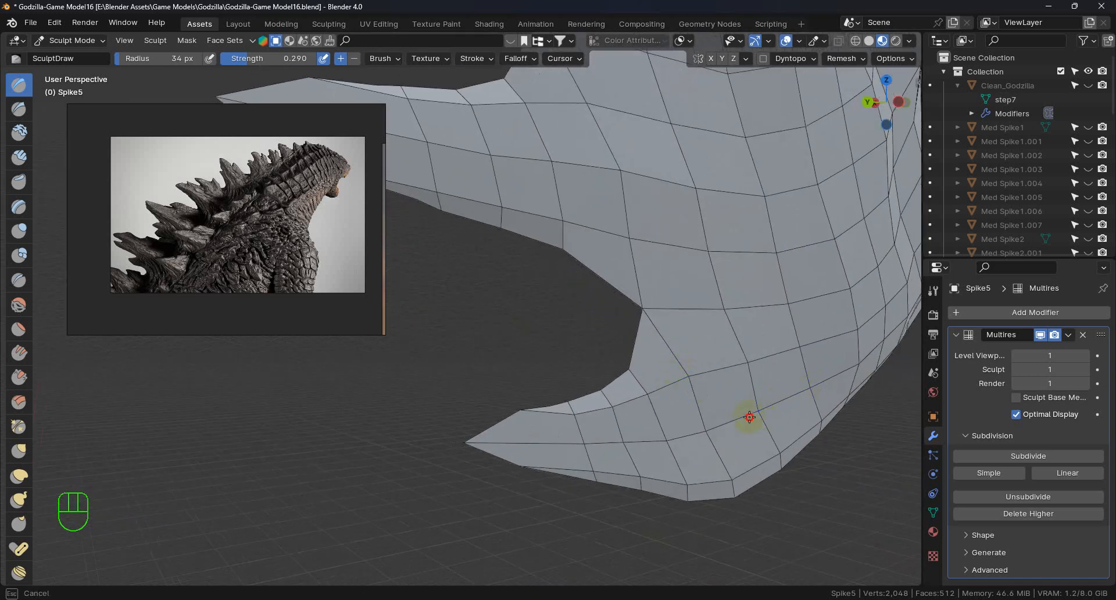
left_click_drag(749, 422, 652, 438)
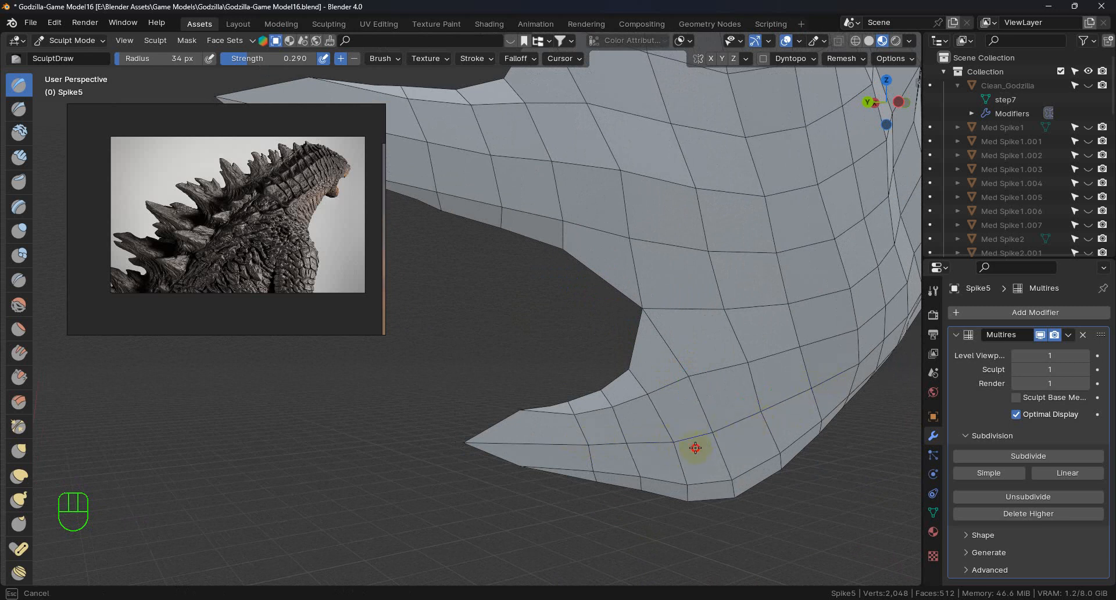
mouse_move(610, 456)
left_mouse_down()
mouse_move(722, 458)
mouse_move(610, 443)
left_mouse_up()
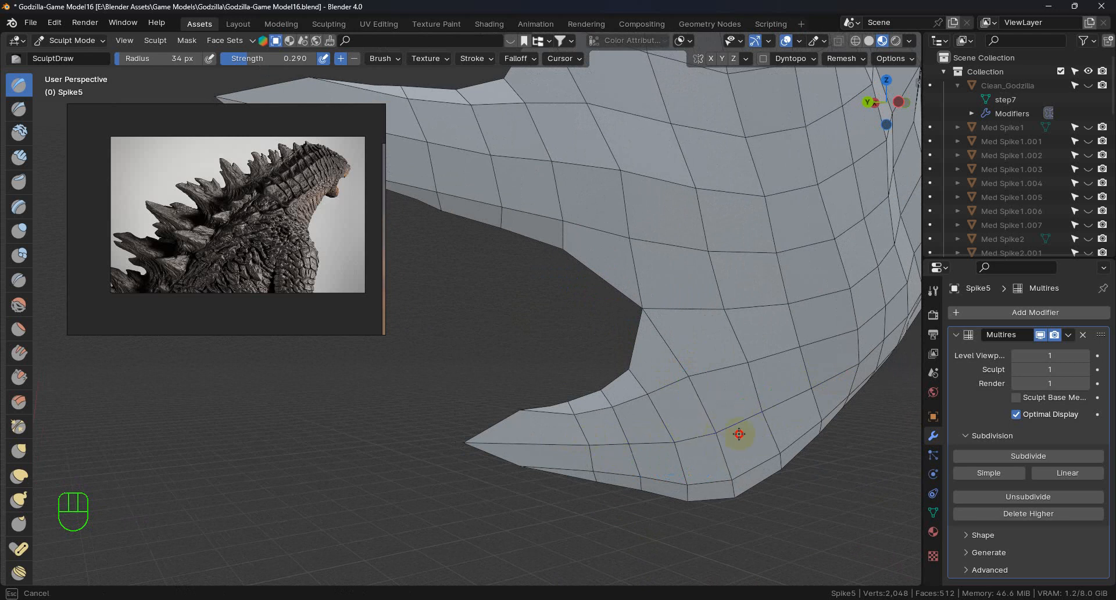
left_click_drag(827, 377, 744, 422)
Build up the body surface just above the base of the lowest left-hand prong.
mouse_move(740, 421)
middle_mouse_down()
mouse_move(792, 418)
mouse_move(730, 423)
middle_mouse_up()
left_click_drag(730, 423, 739, 426)
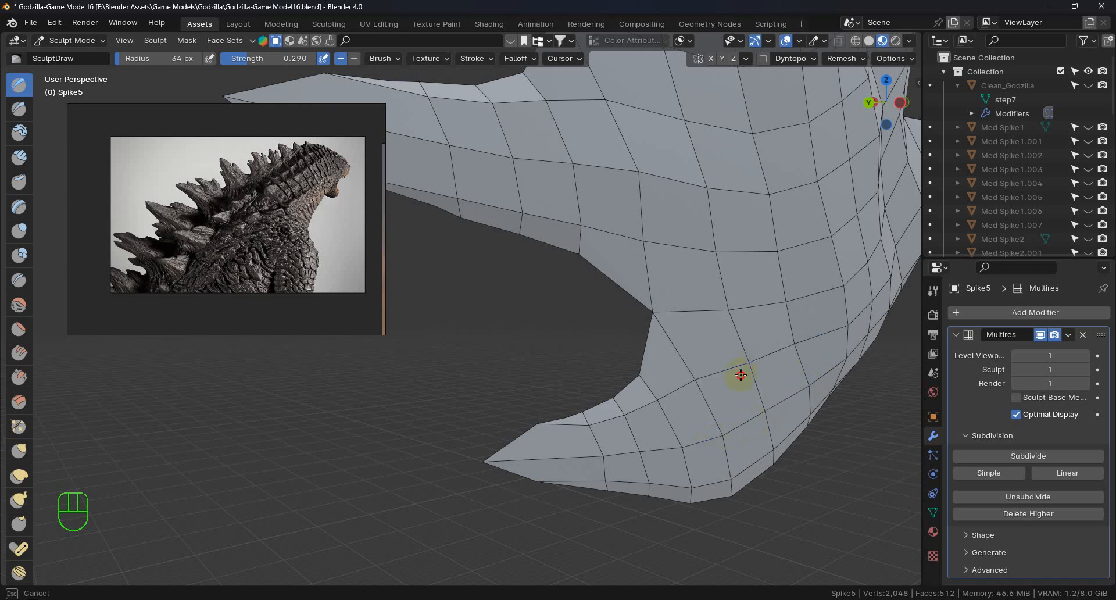
left_click_drag(715, 380, 817, 340)
left_click_drag(816, 383, 797, 399)
mouse_move(797, 399)
middle_mouse_down()
mouse_move(768, 369)
mouse_move(799, 427)
middle_mouse_up()
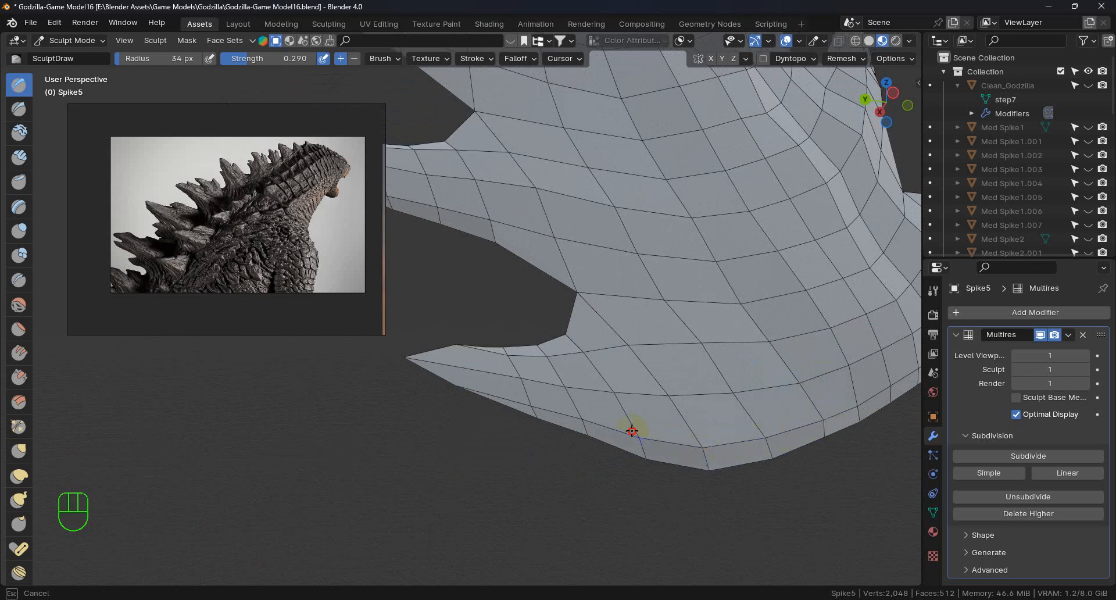
Thicken the spike's curved bottom edge, starting from the lowest left-hand prong, with the Draw brush.
left_click_drag(521, 403, 710, 450)
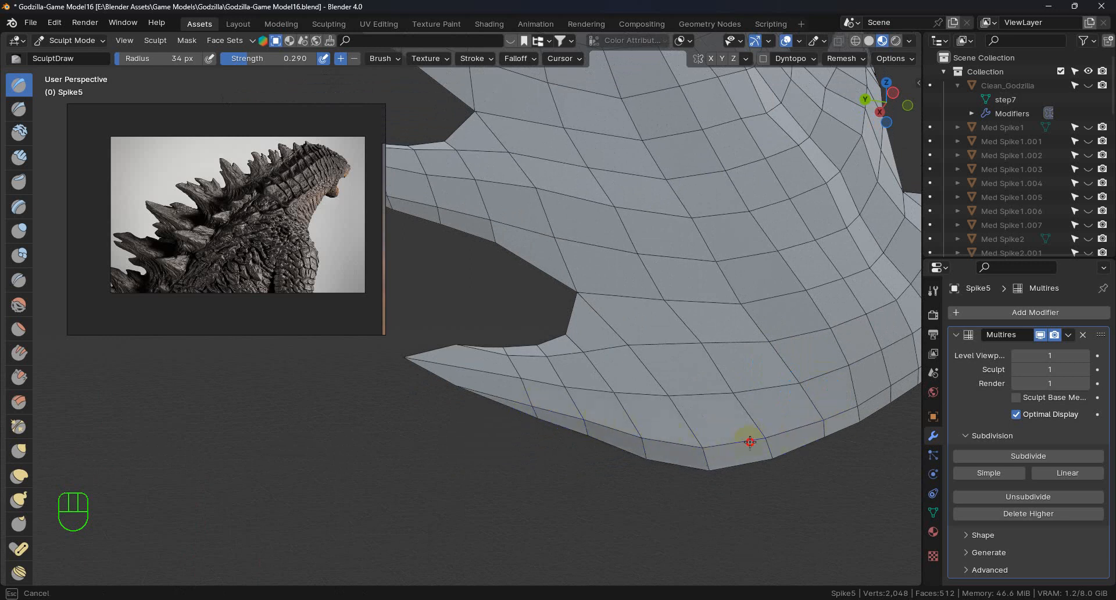
left_click_drag(843, 416, 896, 385)
mouse_move(895, 385)
middle_mouse_down()
mouse_move(868, 381)
mouse_move(636, 442)
mouse_move(698, 435)
middle_mouse_up()
left_click_drag(764, 406, 827, 364)
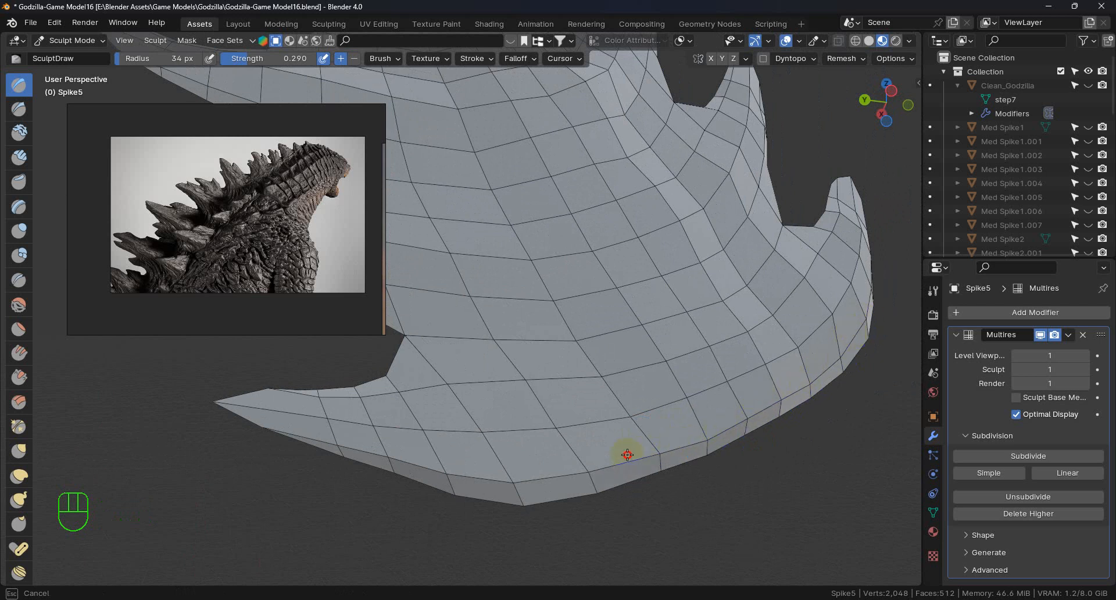
mouse_move(730, 426)
middle_mouse_down()
mouse_move(772, 428)
mouse_move(722, 443)
middle_mouse_up()
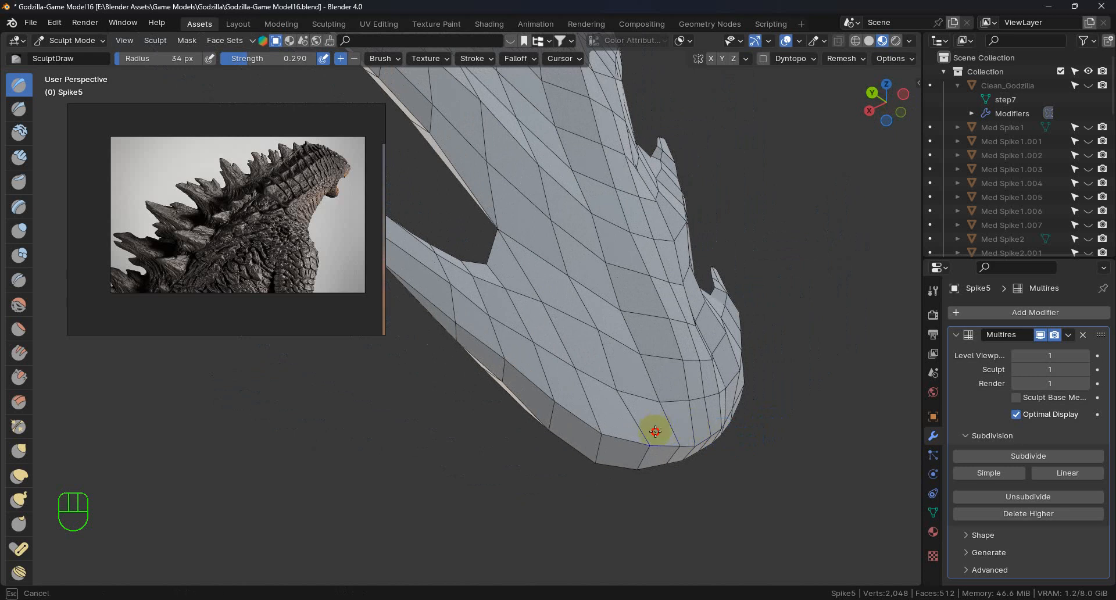
left_click_drag(572, 402, 501, 353)
middle_click_drag(727, 442, 714, 462)
Build up the outer edge and base of the lowest prong on the spike's opposite face.
middle_click_drag(859, 354, 704, 368, "shift")
mouse_move(704, 369)
left_mouse_down()
mouse_move(734, 359)
mouse_move(776, 282)
mouse_move(796, 182)
mouse_move(777, 291)
left_mouse_up()
mouse_move(777, 301)
middle_mouse_down()
mouse_move(695, 281)
mouse_move(606, 294)
middle_mouse_up()
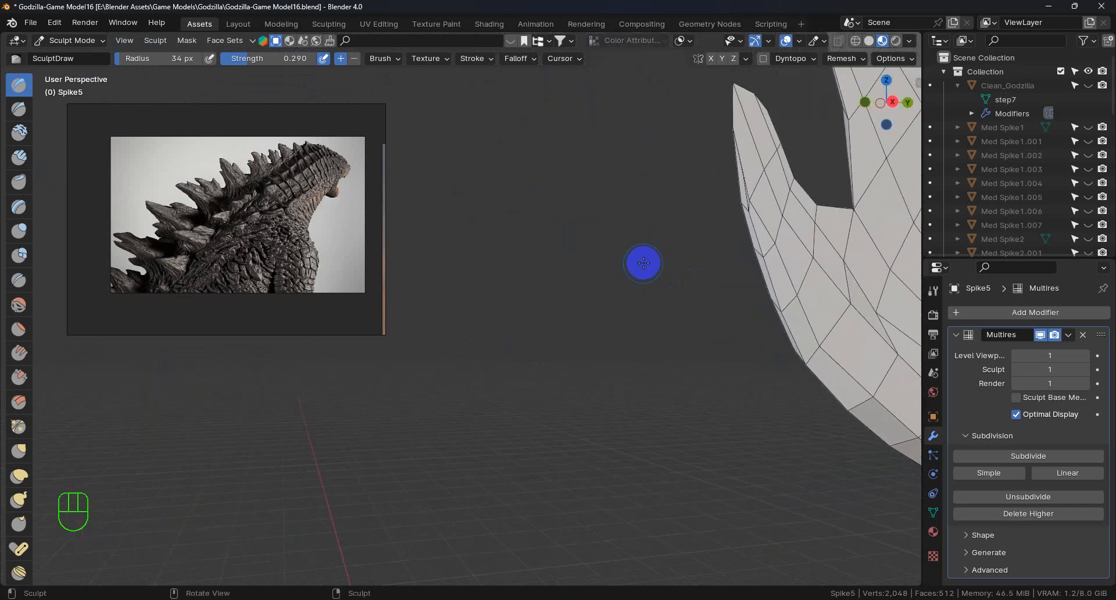
middle_click_drag(727, 224, 618, 260)
left_click_drag(733, 210, 744, 205)
middle_click_drag(740, 207, 825, 229)
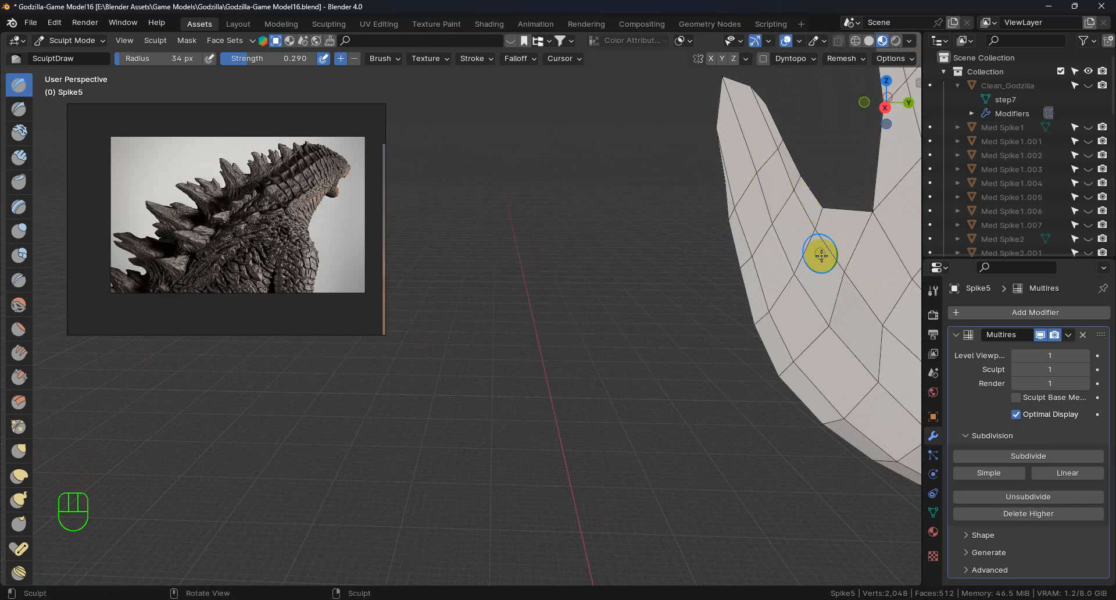
Raise ridges from the bases of the two lowest prongs into the body on the opposite face.
scroll(797, 303, "down", 3)
mouse_move(797, 304)
middle_mouse_down()
mouse_move(849, 334)
mouse_move(650, 347)
mouse_move(707, 391)
mouse_move(657, 357)
middle_mouse_up()
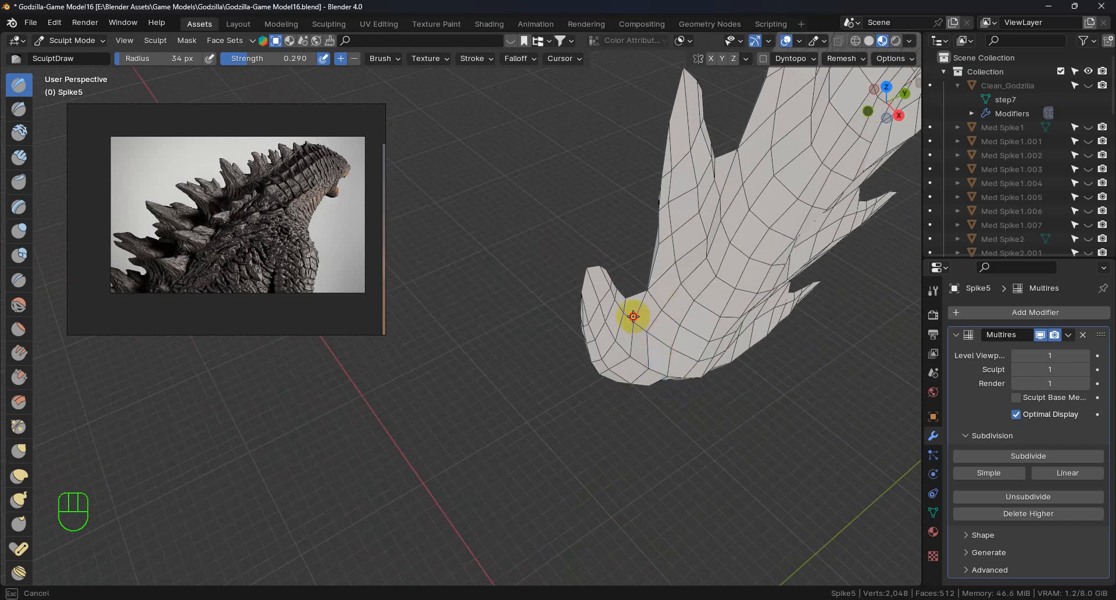
mouse_move(712, 341)
middle_mouse_down()
mouse_move(647, 353)
mouse_move(710, 379)
mouse_move(653, 349)
mouse_move(638, 324)
middle_mouse_up()
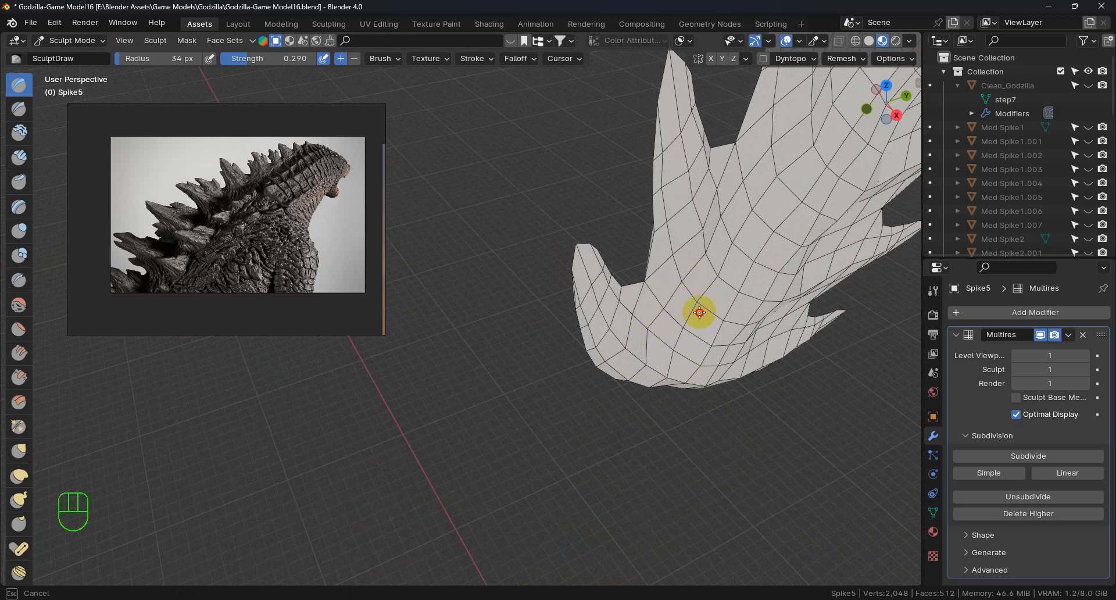
middle_click_drag(671, 246, 606, 243)
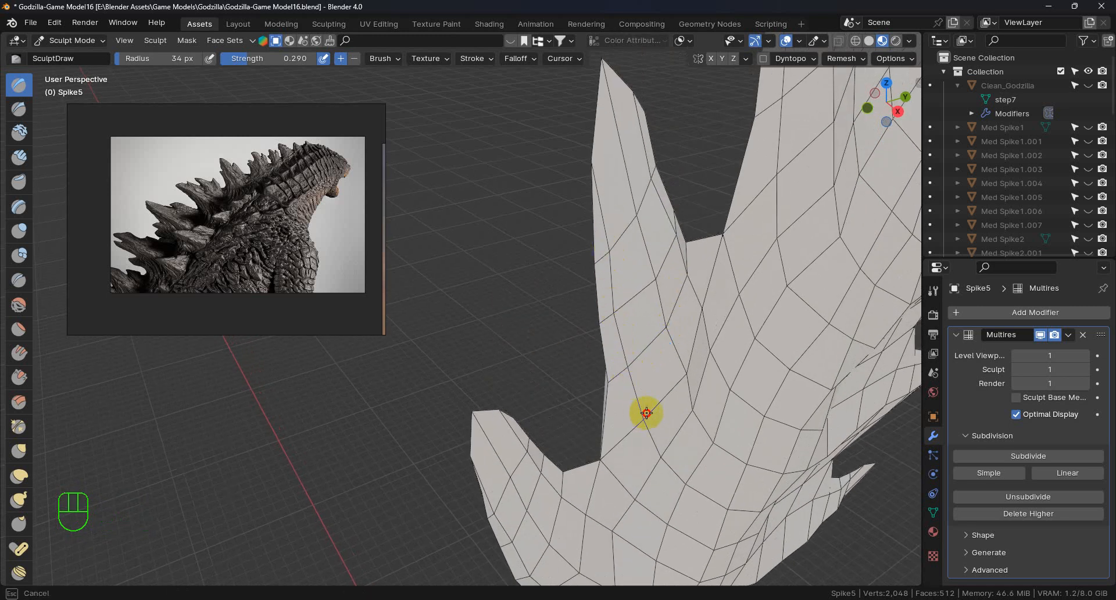
scroll(639, 372, "down", 5)
mouse_move(652, 393)
middle_mouse_down()
mouse_move(640, 332)
mouse_move(792, 346)
mouse_move(817, 328)
mouse_move(700, 381)
mouse_move(718, 391)
mouse_move(692, 298)
middle_mouse_up()
left_click_drag(626, 320, 678, 142)
mouse_move(677, 142)
middle_mouse_down()
mouse_move(645, 217)
mouse_move(619, 167)
mouse_move(737, 322)
mouse_move(843, 323)
mouse_move(840, 299)
mouse_move(814, 291)
middle_mouse_up()
mouse_move(588, 231)
left_mouse_down()
mouse_move(600, 230)
mouse_move(592, 304)
left_mouse_up()
Build up the underside and base of the lower left-hand prong on the front face.
mouse_move(593, 304)
middle_mouse_down()
mouse_move(620, 391)
mouse_move(620, 373)
mouse_move(589, 425)
mouse_move(635, 431)
mouse_move(601, 431)
mouse_move(603, 344)
mouse_move(593, 409)
mouse_move(560, 356)
mouse_move(593, 326)
mouse_move(551, 413)
mouse_move(610, 406)
mouse_move(623, 464)
mouse_move(638, 341)
mouse_move(576, 355)
middle_mouse_up()
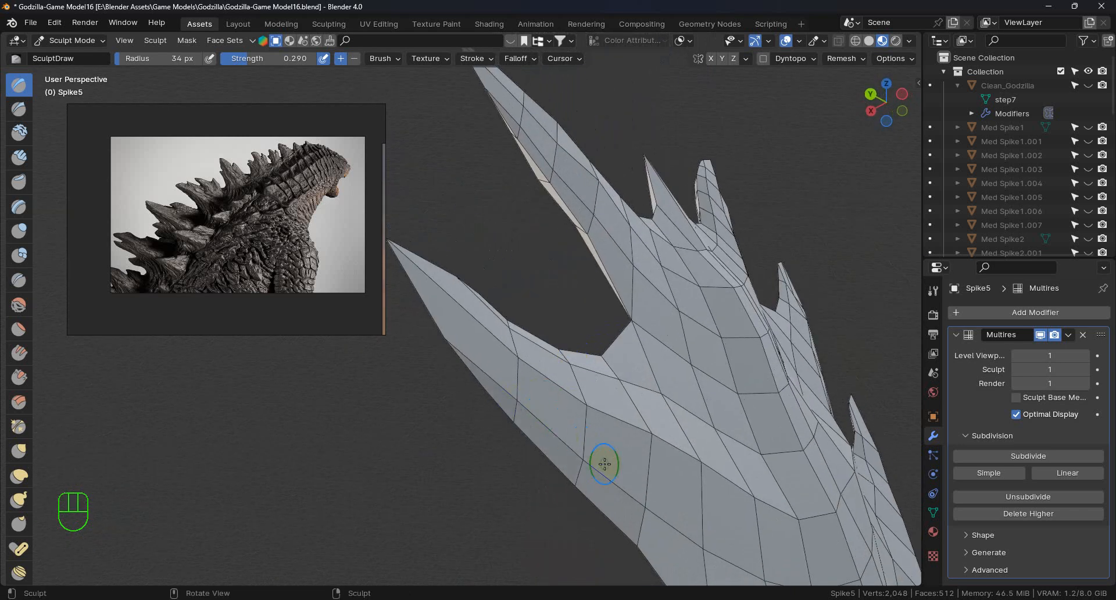
left_click_drag(645, 504, 514, 388)
middle_click_drag(521, 394, 648, 357)
middle_click_drag(697, 415, 647, 436)
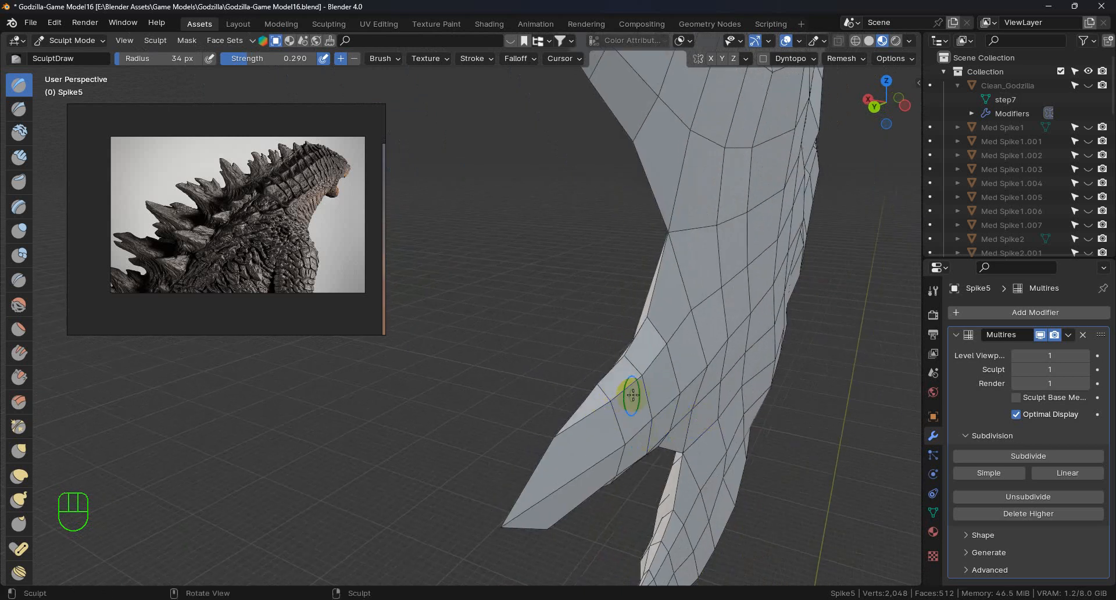
middle_click_drag(665, 346, 695, 379)
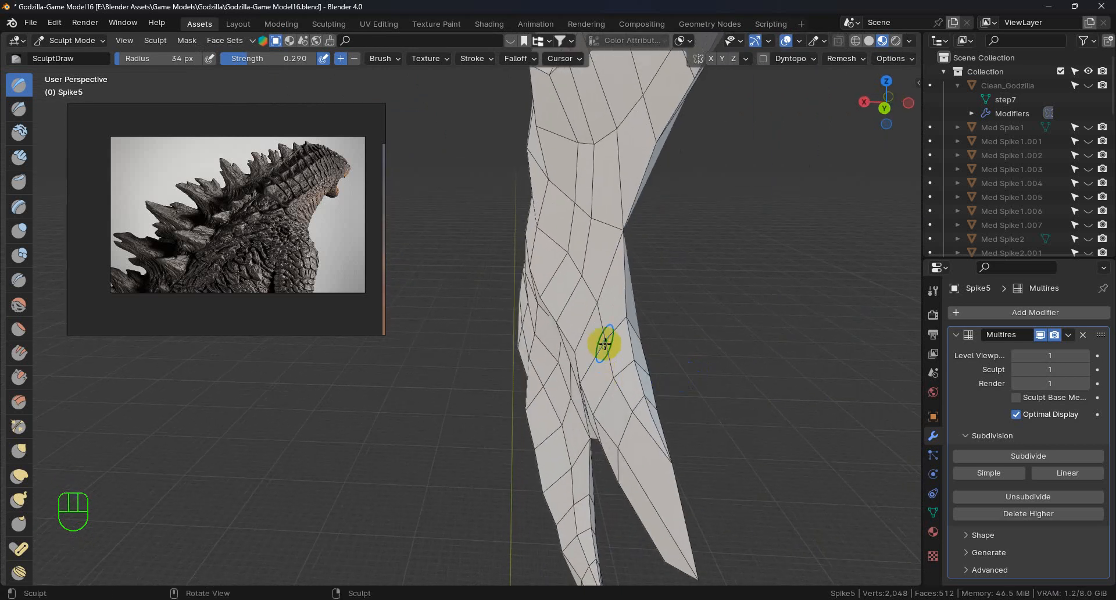
Raise the ridge at the same lower prong's base on the spike's opposite face.
mouse_move(642, 410)
middle_mouse_down()
mouse_move(697, 393)
mouse_move(591, 337)
mouse_move(658, 324)
mouse_move(685, 343)
mouse_move(643, 399)
middle_mouse_up()
left_click_drag(643, 399, 639, 399)
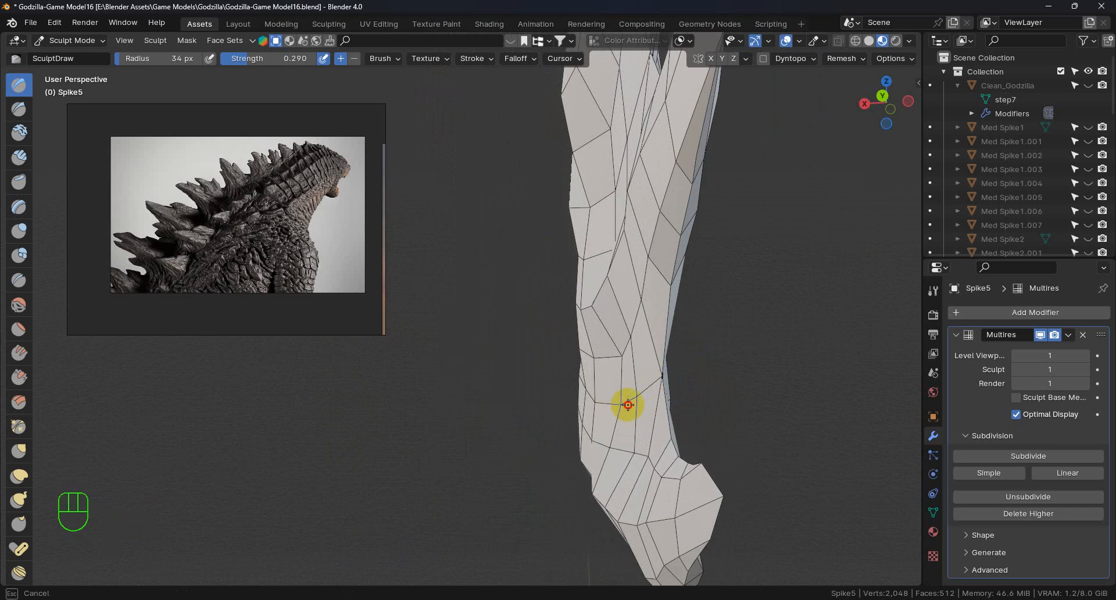
mouse_move(622, 406)
middle_mouse_down()
mouse_move(668, 398)
mouse_move(643, 405)
mouse_move(655, 399)
mouse_move(611, 391)
mouse_move(635, 406)
middle_mouse_up()
left_click_drag(635, 407, 676, 496)
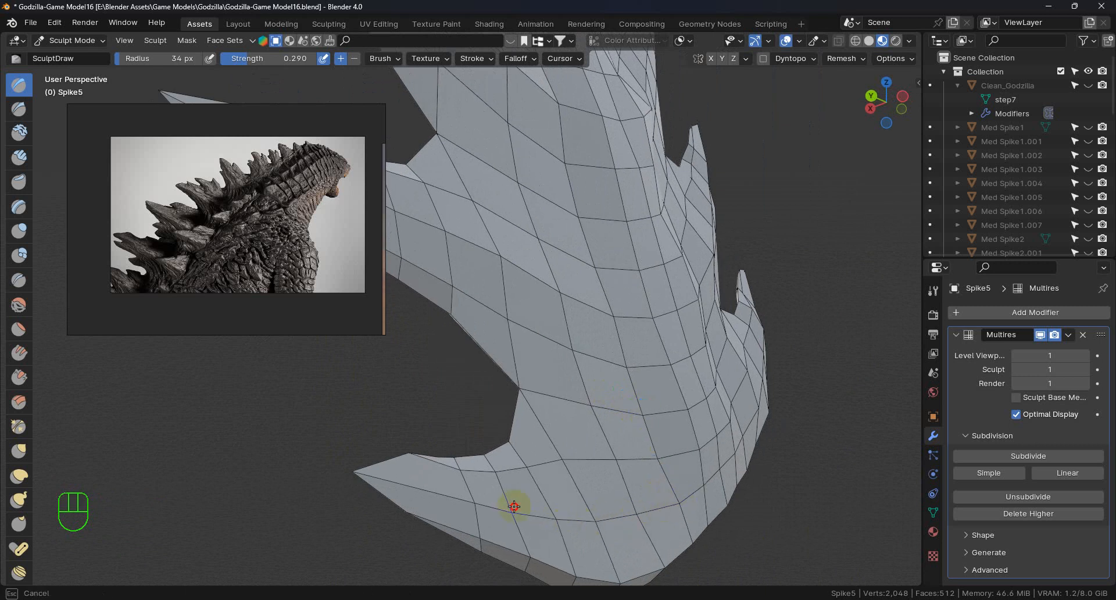
Reinforce the ridge from the lowest left-hand prong across the front face toward the bottom edge.
middle_click_drag(478, 501, 612, 503)
left_click_drag(613, 504, 565, 533)
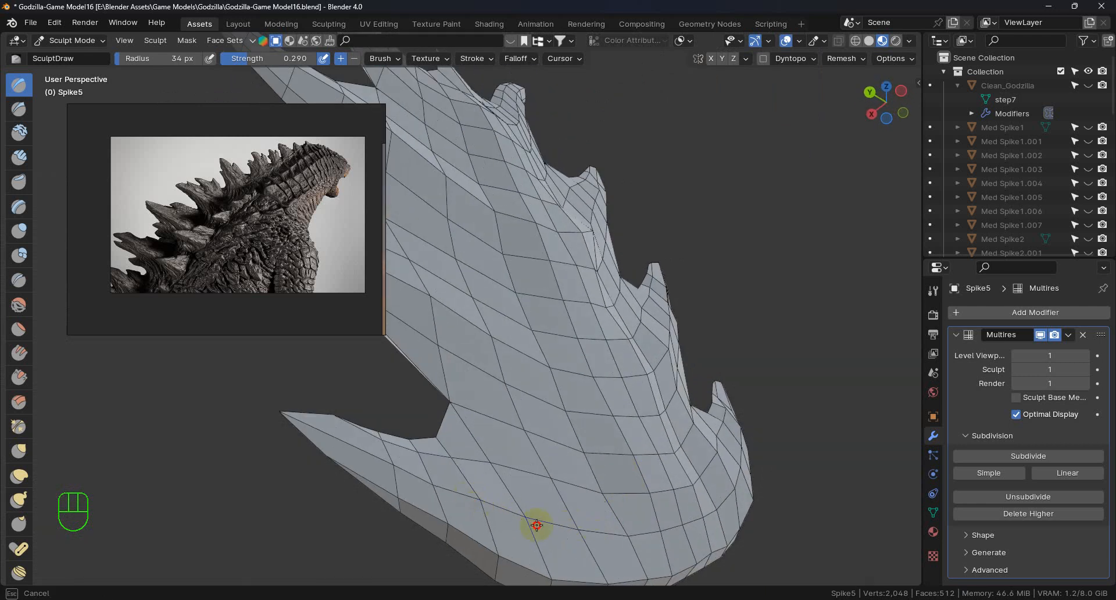
middle_click_drag(663, 532, 690, 438)
scroll(697, 462, "up", 4)
left_click_drag(804, 309, 853, 241)
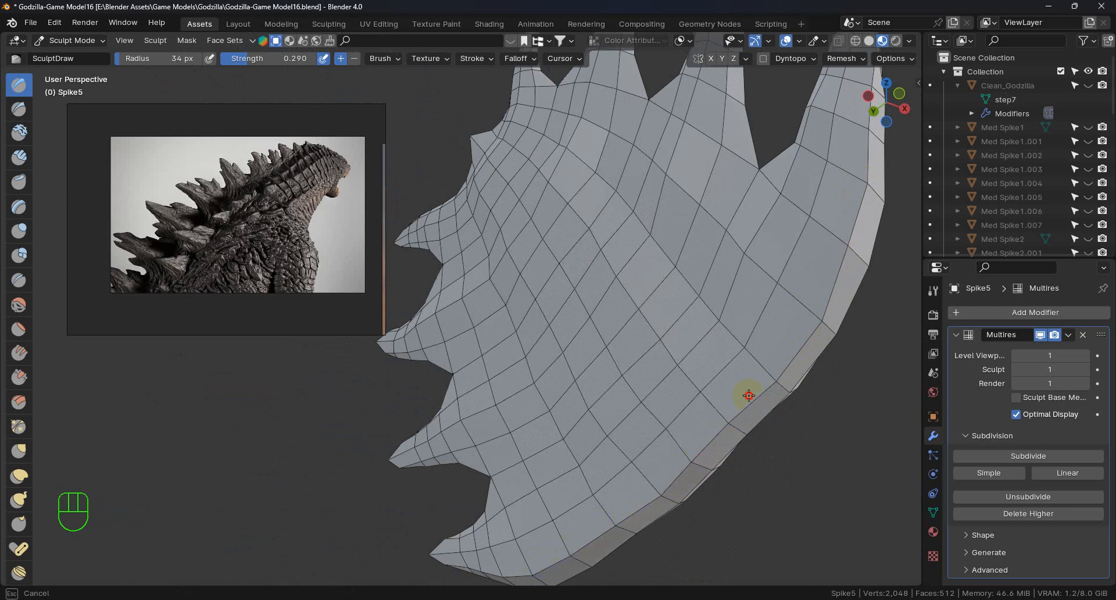
Build up the spike's curved bottom edge on the opposite face with the Draw brush.
scroll(712, 436, "down", 2)
middle_click_drag(716, 426, 3, 433)
left_click_drag(721, 409, 729, 421)
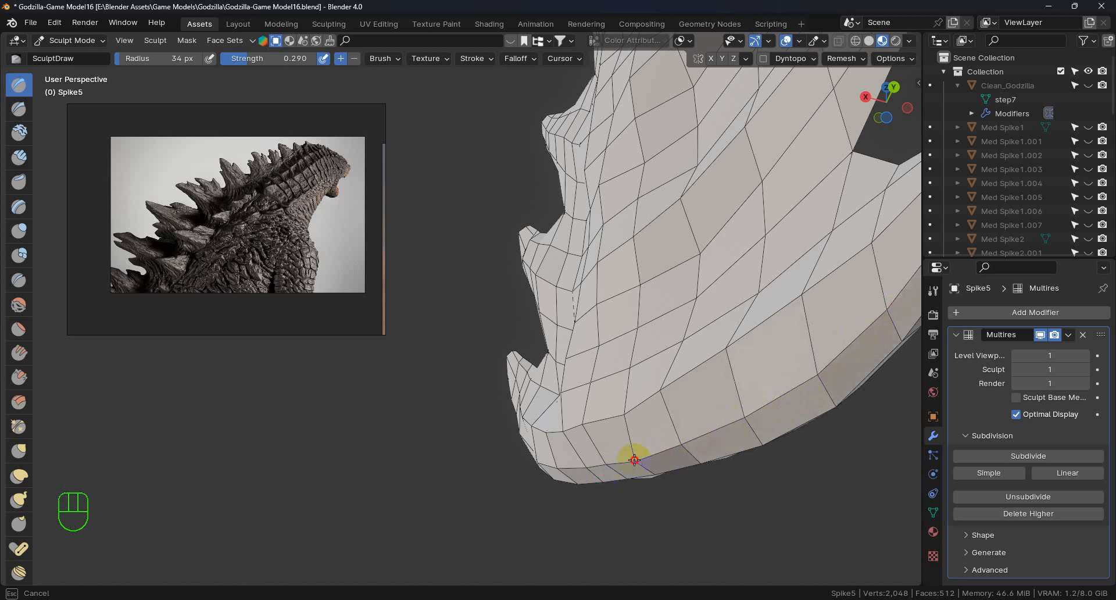
middle_click_drag(581, 470, 741, 465)
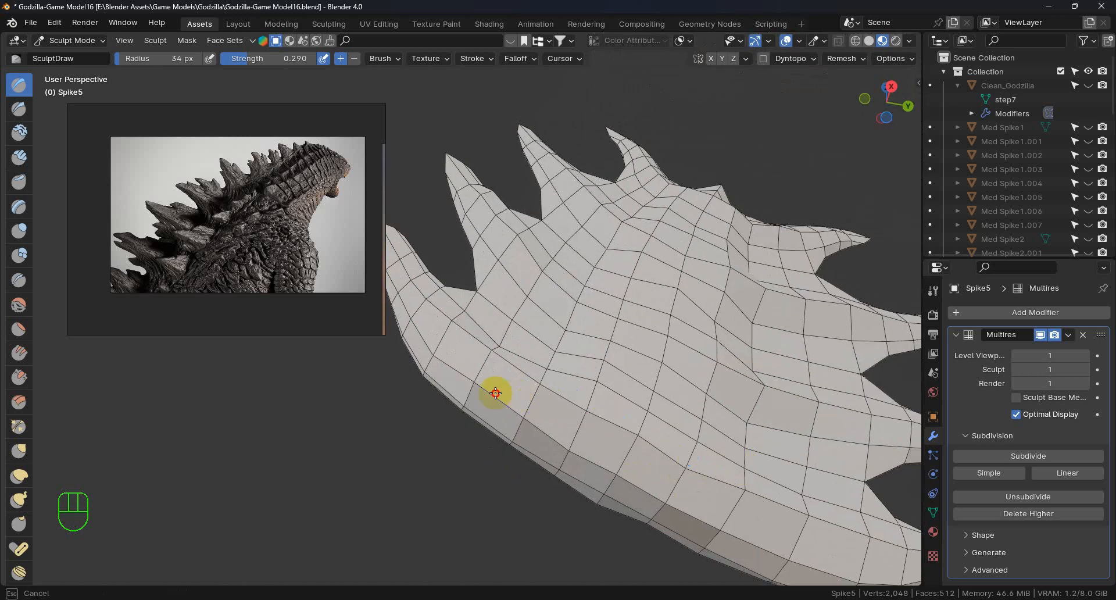
middle_click_drag(590, 464, 687, 550)
middle_click_drag(501, 436, 574, 427)
left_click_drag(526, 412, 546, 387)
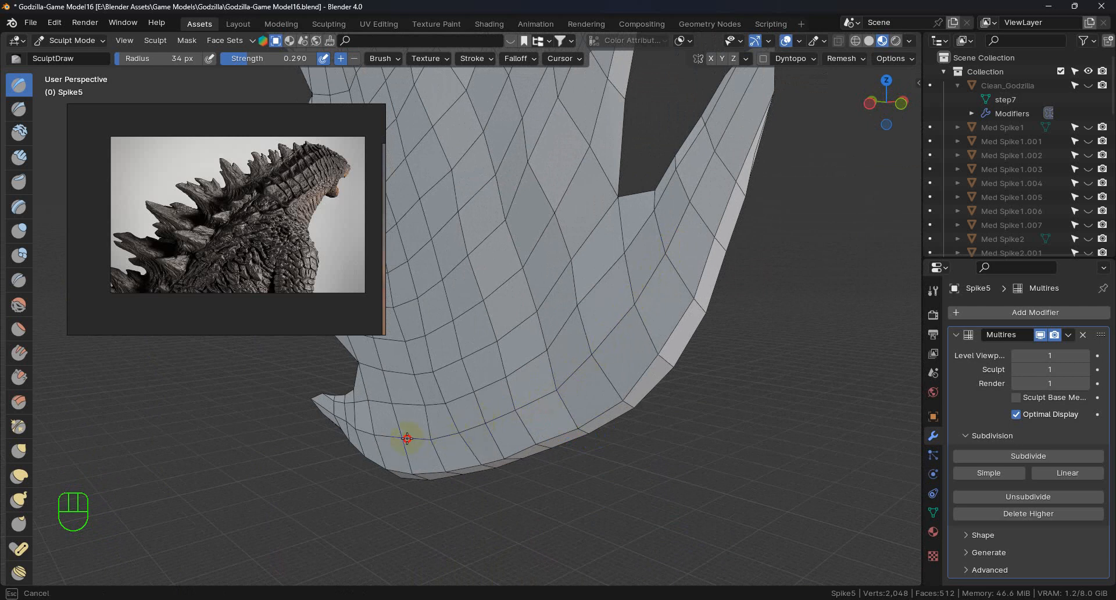
Raise a ridge from the lowest left-hand prong across the base of the front face toward the right-hand prongs.
left_click_drag(384, 437, 428, 449)
mouse_move(442, 449)
middle_mouse_down()
mouse_move(409, 438)
mouse_move(461, 440)
middle_mouse_up()
left_click_drag(417, 447, 486, 414)
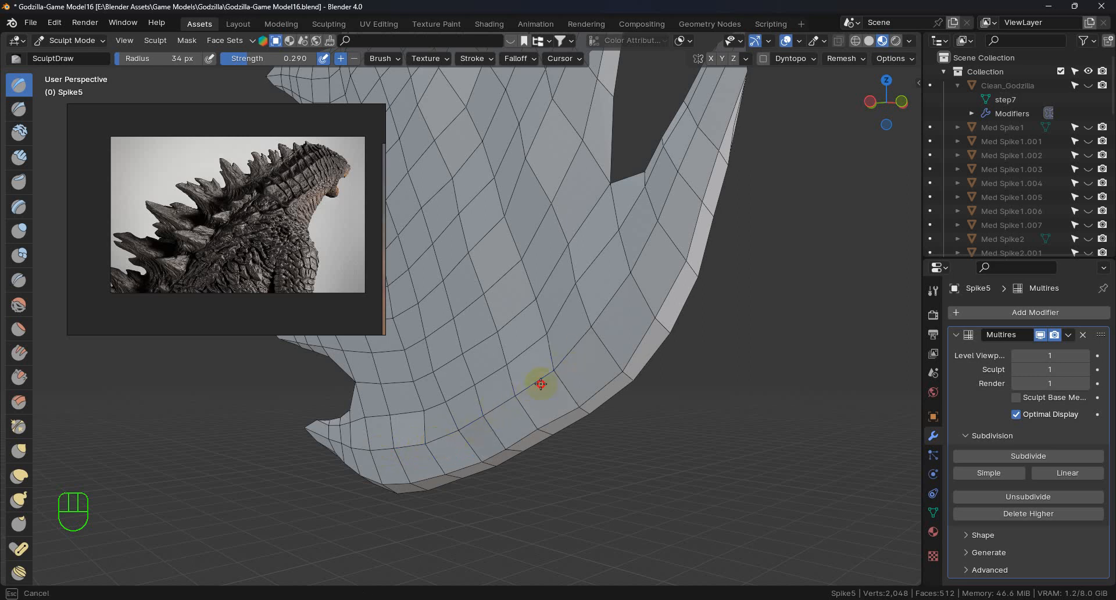
left_click_drag(384, 450, 393, 457)
mouse_move(407, 462)
middle_mouse_down()
mouse_move(364, 448)
mouse_move(409, 451)
middle_mouse_up()
mouse_move(559, 355)
left_mouse_down()
mouse_move(523, 349)
mouse_move(473, 379)
left_mouse_up()
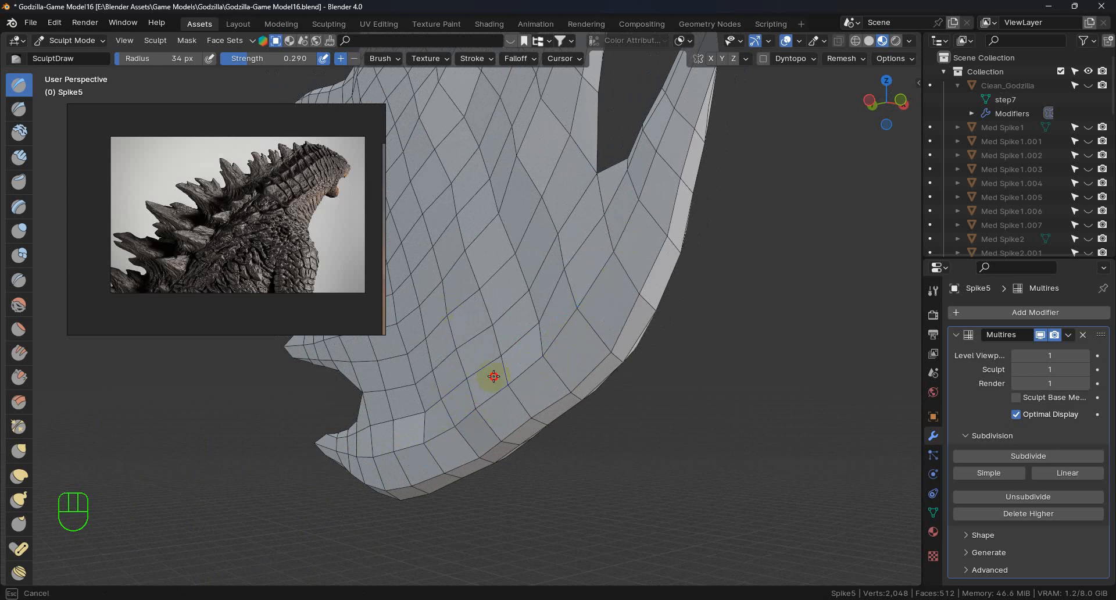
left_click_drag(478, 402, 479, 410)
Build up the central ridge down the front face into the base and work over the opposite face.
mouse_move(483, 419)
middle_mouse_down()
mouse_move(491, 480)
mouse_move(441, 406)
mouse_move(461, 413)
mouse_move(371, 424)
mouse_move(391, 419)
mouse_move(421, 441)
mouse_move(431, 471)
mouse_move(490, 471)
mouse_move(562, 414)
mouse_move(583, 459)
middle_mouse_up()
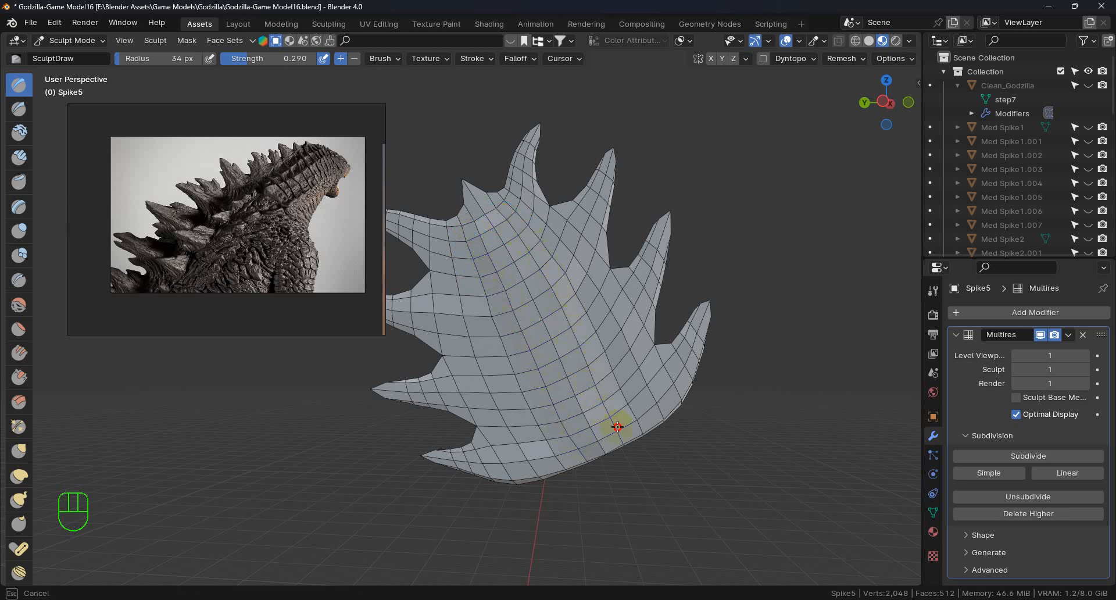
middle_click_drag(533, 259, 588, 401)
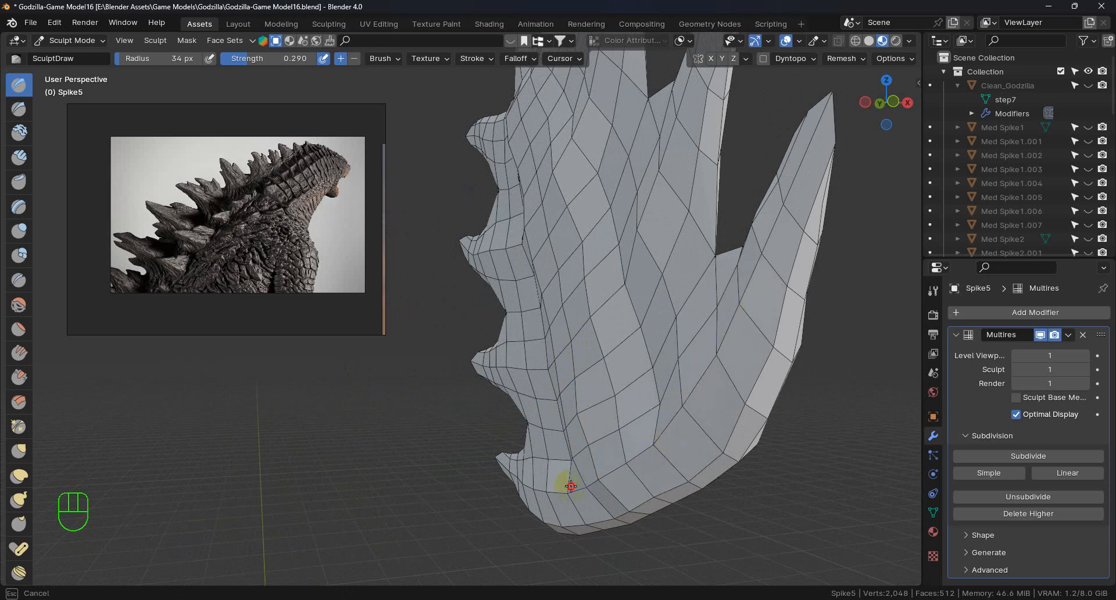
middle_click_drag(532, 492, 717, 393)
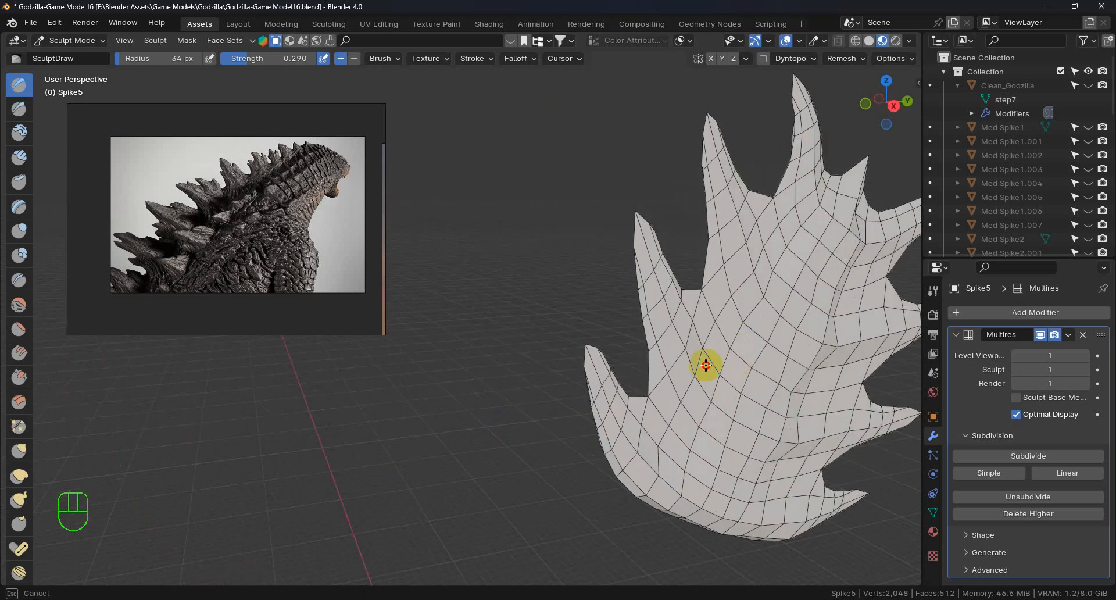
Build up the lower part of the spike's opposite face above the base with short Draw brush strokes.
mouse_move(747, 392)
middle_mouse_down()
mouse_move(759, 448)
mouse_move(774, 445)
mouse_move(737, 382)
middle_mouse_up()
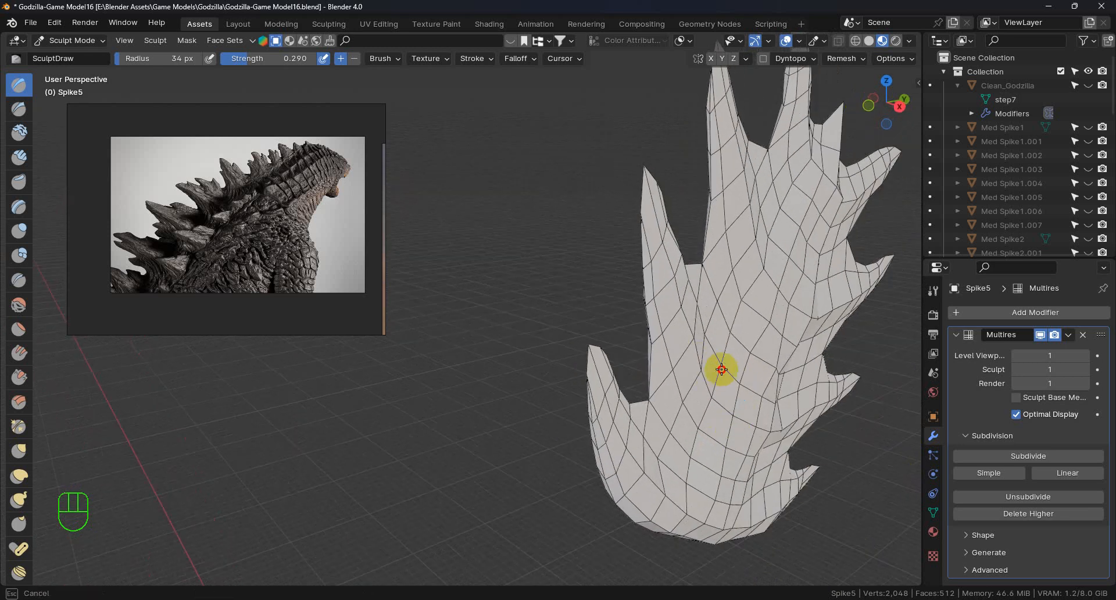
middle_click_drag(746, 438, 687, 480)
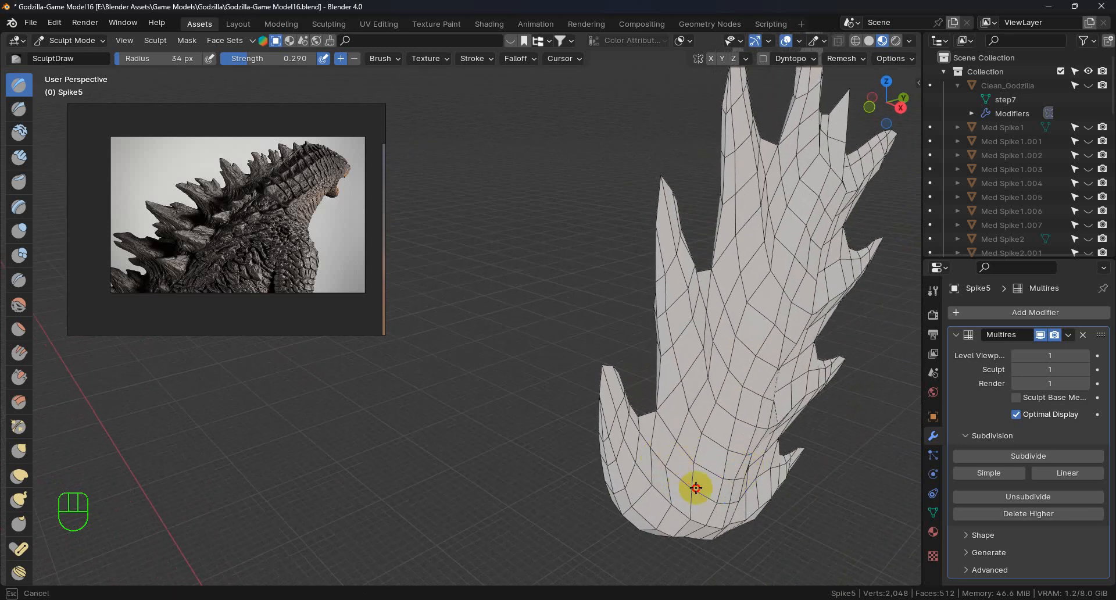
mouse_move(630, 465)
middle_mouse_down()
mouse_move(737, 473)
mouse_move(663, 481)
middle_mouse_up()
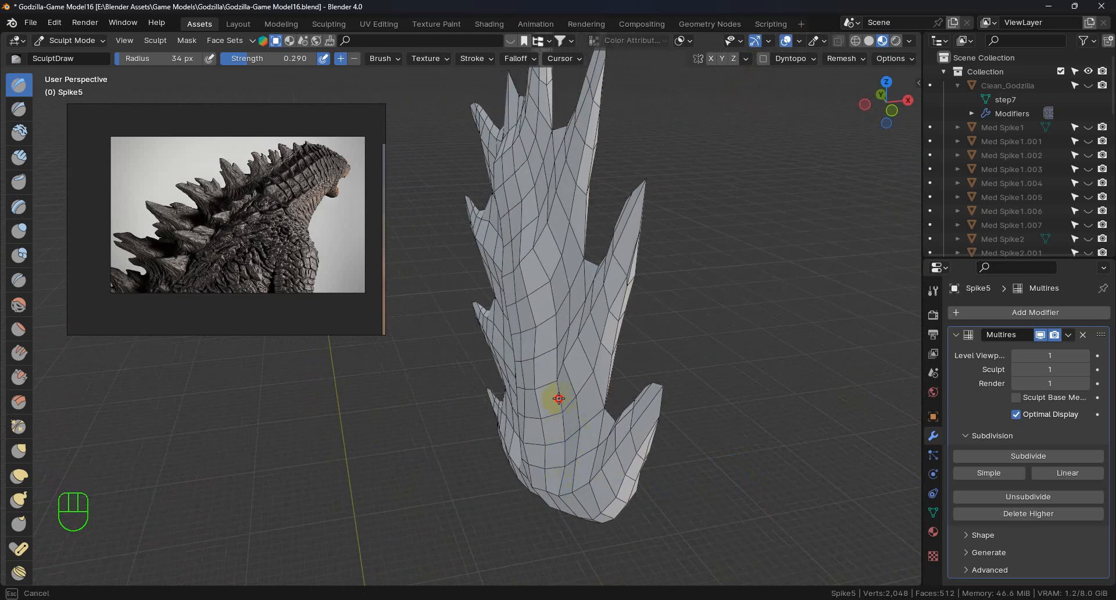
middle_click_drag(583, 463, 589, 401)
mouse_move(589, 403)
left_mouse_down()
mouse_move(575, 372)
mouse_move(590, 349)
left_mouse_up()
mouse_move(598, 392)
middle_mouse_down()
mouse_move(643, 418)
mouse_move(672, 473)
mouse_move(723, 399)
mouse_move(777, 401)
mouse_move(681, 388)
middle_mouse_up()
mouse_move(604, 363)
left_mouse_down()
mouse_move(563, 358)
mouse_move(605, 422)
left_mouse_up()
mouse_move(605, 422)
middle_mouse_down()
mouse_move(665, 418)
mouse_move(625, 391)
middle_mouse_up()
mouse_move(625, 391)
left_mouse_down()
mouse_move(621, 362)
mouse_move(633, 390)
left_mouse_up()
Raise the surface of the opposite face around the roots of the two lowest right-hand prongs.
mouse_move(633, 391)
middle_mouse_down()
mouse_move(623, 442)
mouse_move(595, 475)
middle_mouse_up()
scroll(595, 475, "up", 5)
mouse_move(620, 407)
left_mouse_down()
mouse_move(621, 386)
mouse_move(621, 419)
left_mouse_up()
mouse_move(621, 424)
middle_mouse_down()
mouse_move(623, 434)
mouse_move(594, 437)
middle_mouse_up()
left_click_drag(664, 384, 669, 393)
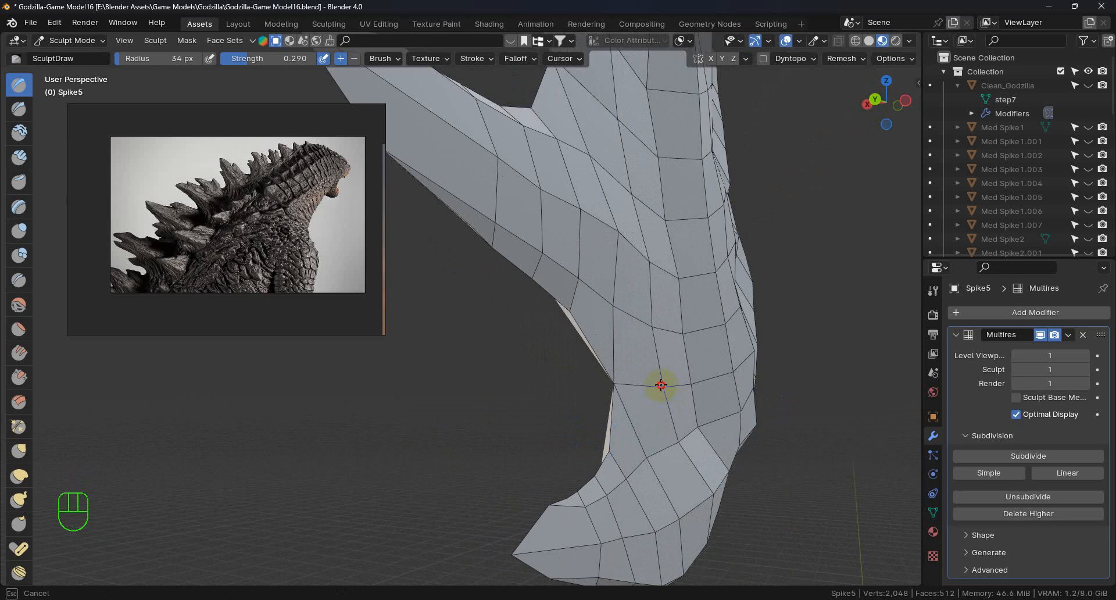
left_click_drag(656, 317, 668, 411)
mouse_move(668, 411)
middle_mouse_down()
mouse_move(670, 438)
mouse_move(578, 480)
middle_mouse_up()
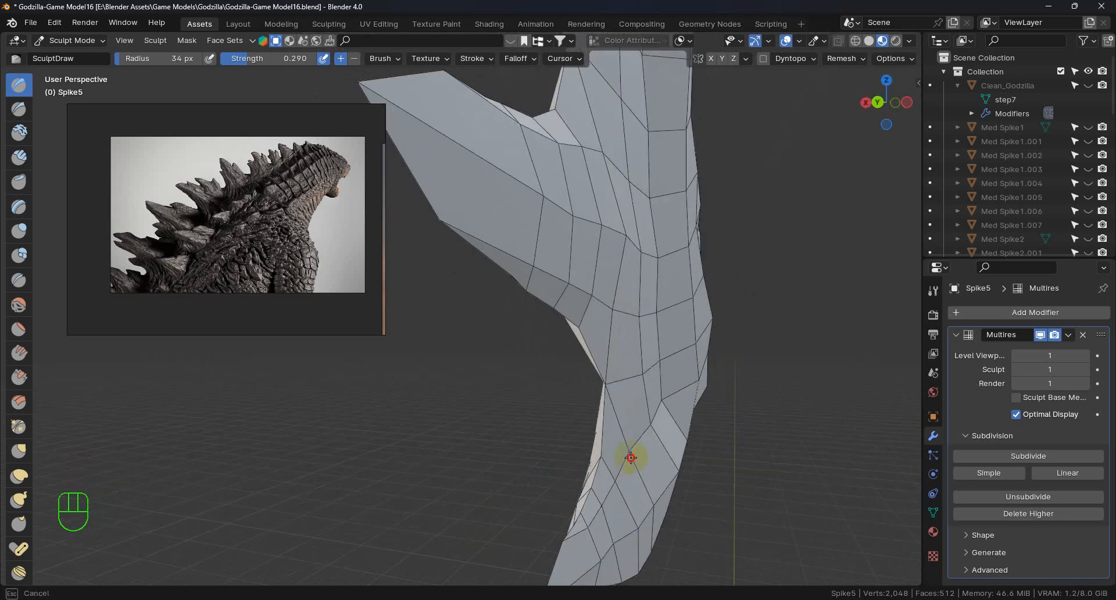
mouse_move(634, 450)
middle_mouse_down()
mouse_move(633, 331)
mouse_move(643, 352)
mouse_move(668, 354)
mouse_move(648, 357)
mouse_move(657, 326)
middle_mouse_up()
left_click_drag(656, 321, 658, 289)
middle_click_drag(657, 289, 688, 297)
left_click_drag(586, 297, 595, 296)
Examine the whole spike from the edge, from above and on both faces to check the sculpted ridges.
middle_click_drag(570, 296, 568, 259)
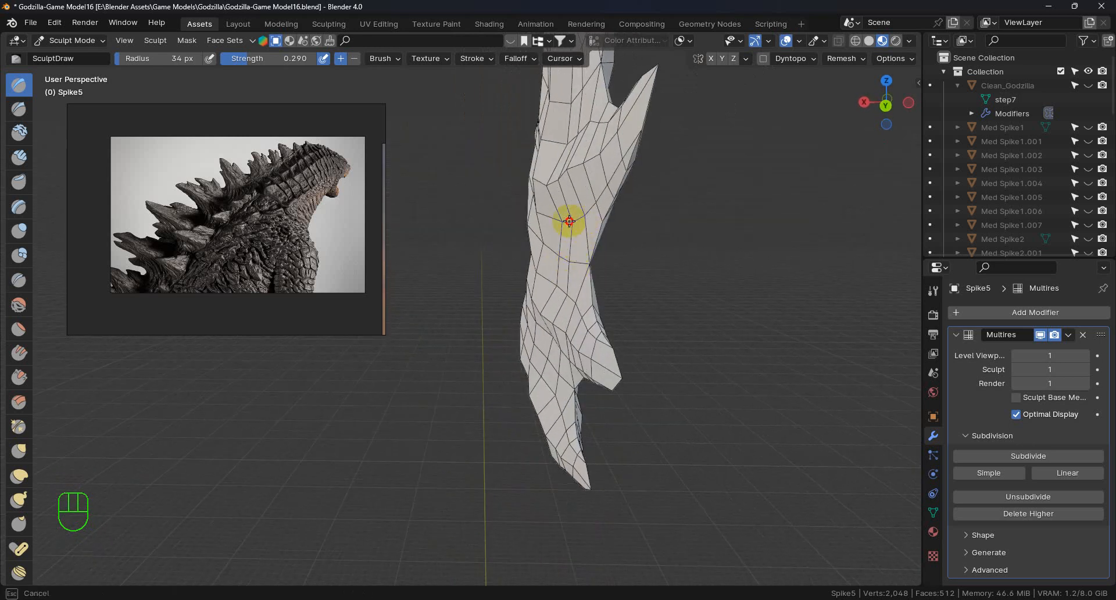
middle_click_drag(576, 219, 586, 183)
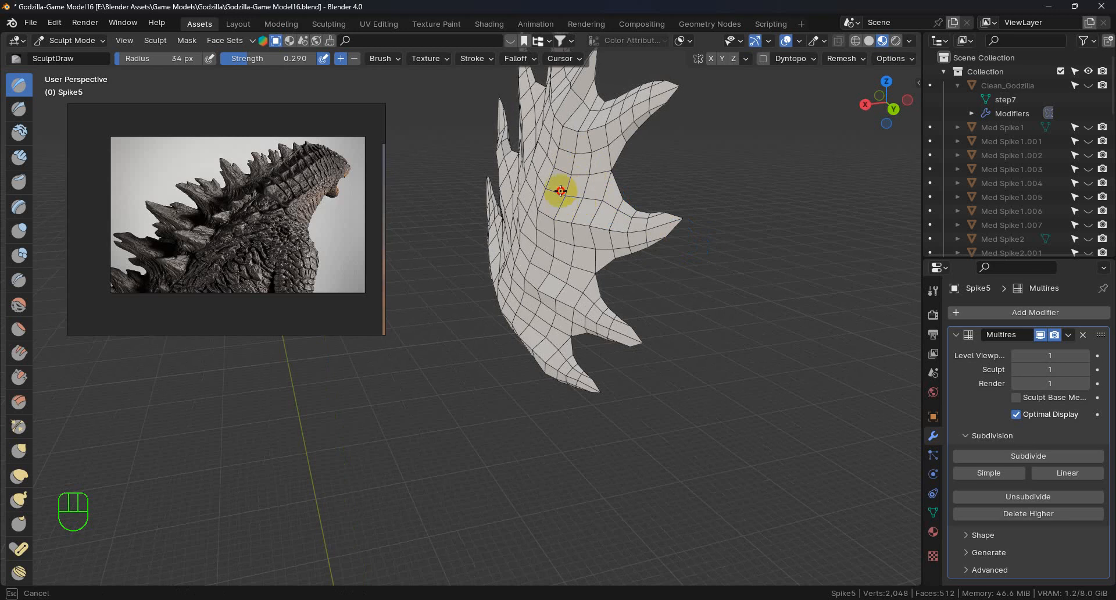
mouse_move(564, 196)
middle_mouse_down()
mouse_move(568, 211)
mouse_move(513, 219)
mouse_move(530, 225)
mouse_move(526, 263)
mouse_move(511, 266)
mouse_move(586, 244)
mouse_move(631, 121)
mouse_move(578, 237)
mouse_move(562, 198)
middle_mouse_up()
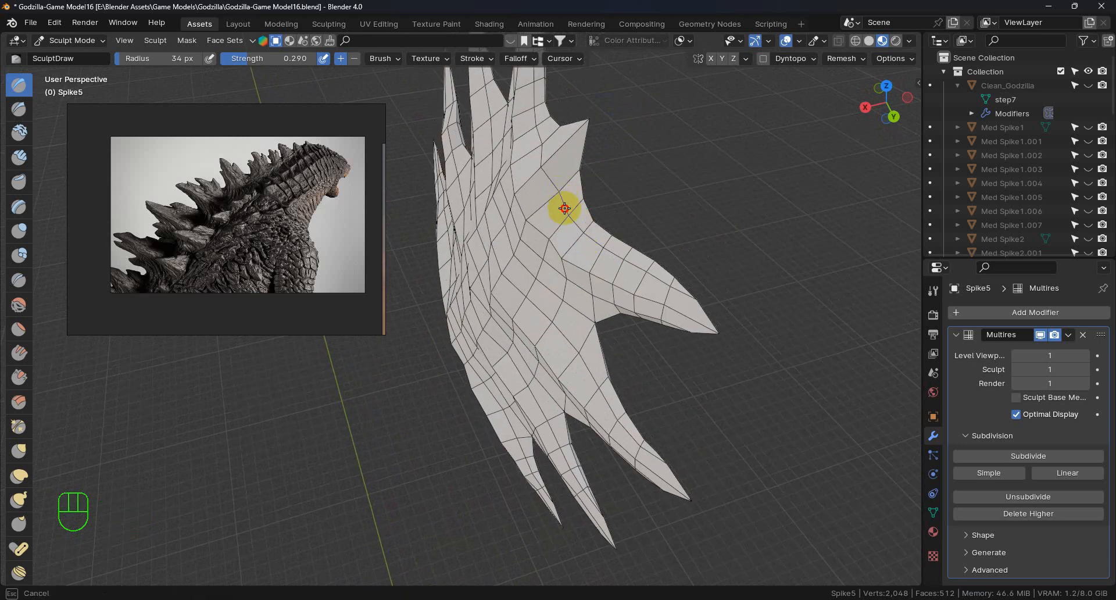
middle_click_drag(515, 277, 647, 284)
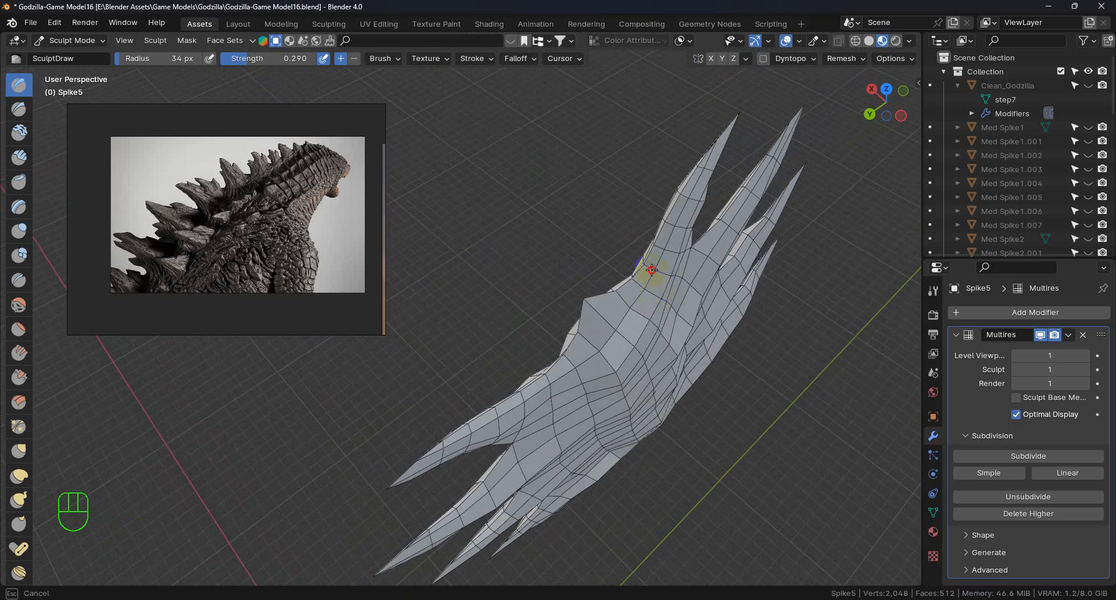
middle_click_drag(663, 248, 678, 338)
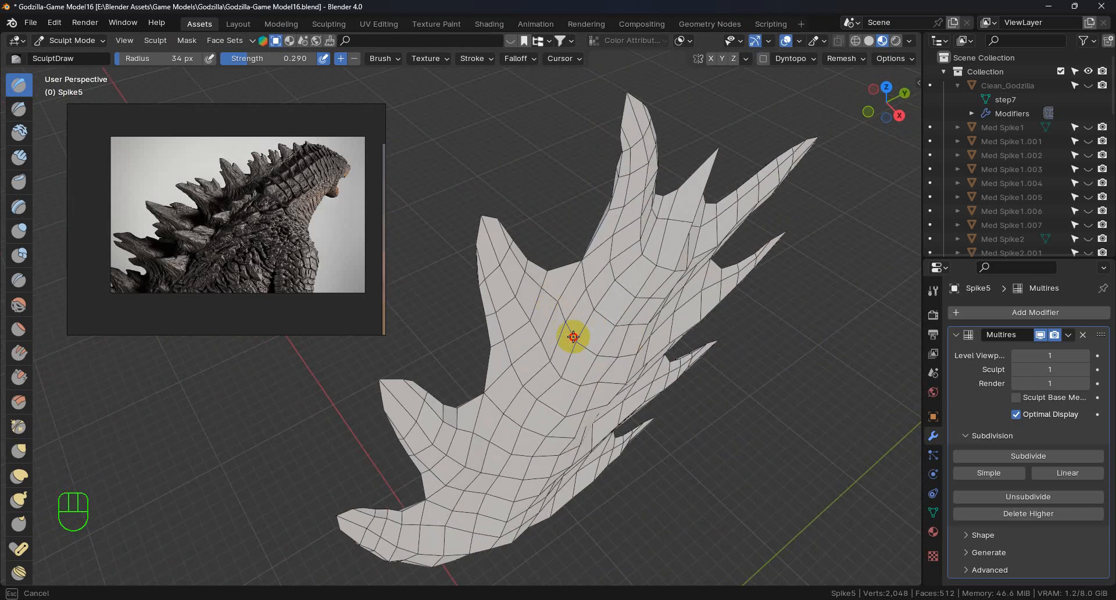
mouse_move(576, 334)
middle_mouse_down()
mouse_move(640, 331)
mouse_move(612, 336)
middle_mouse_up()
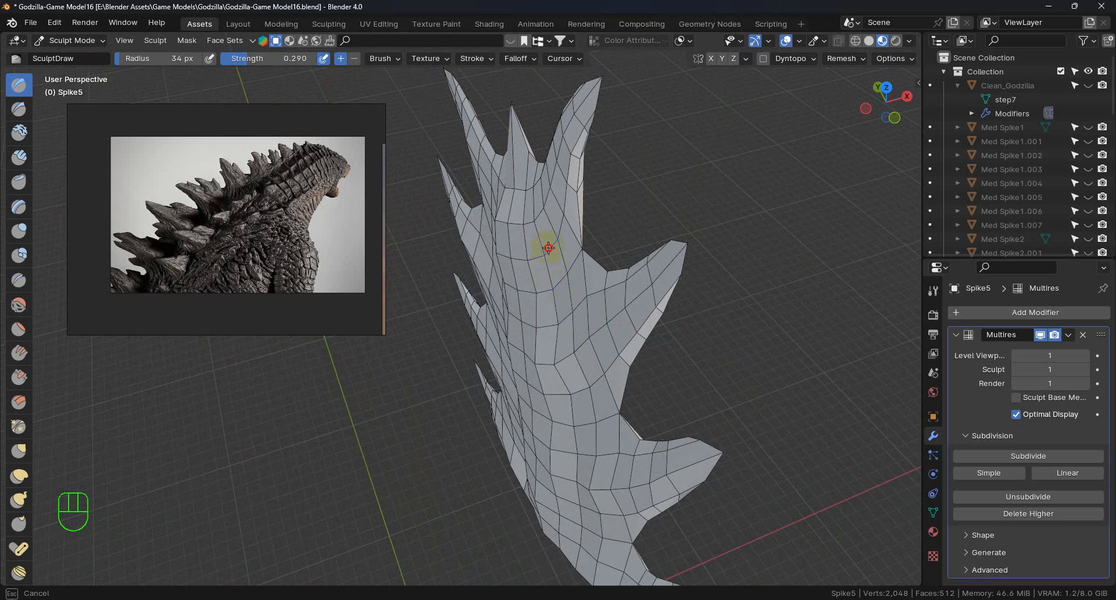
middle_click_drag(617, 381, 535, 353)
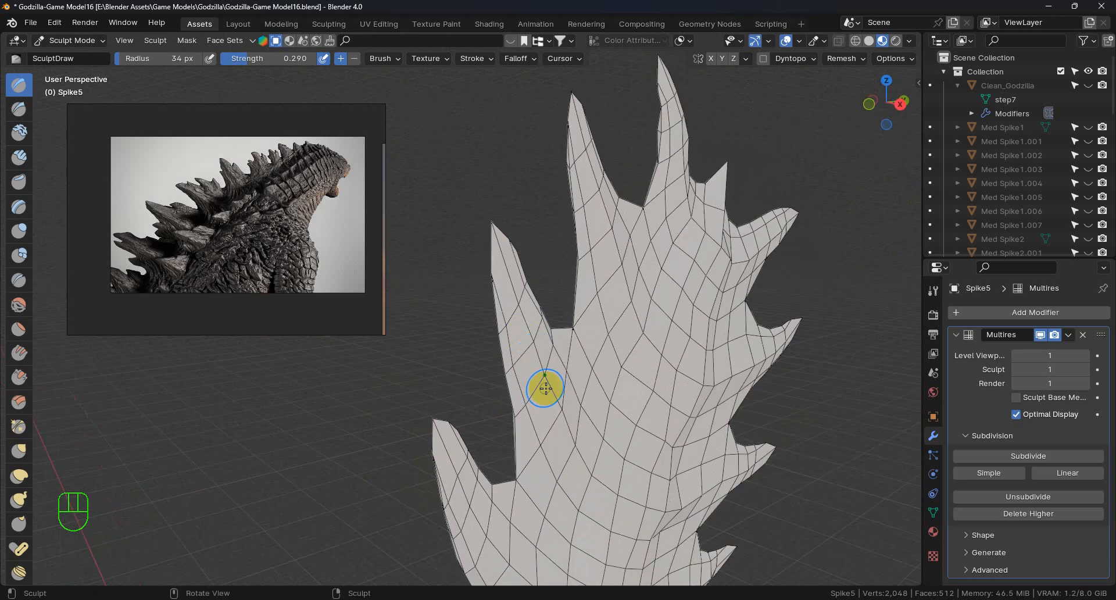
scroll(536, 354, "down", 4)
mouse_move(600, 426)
middle_mouse_down("shift")
mouse_move(590, 349)
mouse_move(531, 382)
mouse_move(541, 326)
mouse_move(518, 354)
mouse_move(553, 369)
mouse_move(568, 348)
mouse_move(529, 375)
mouse_move(547, 362)
middle_mouse_up("shift")
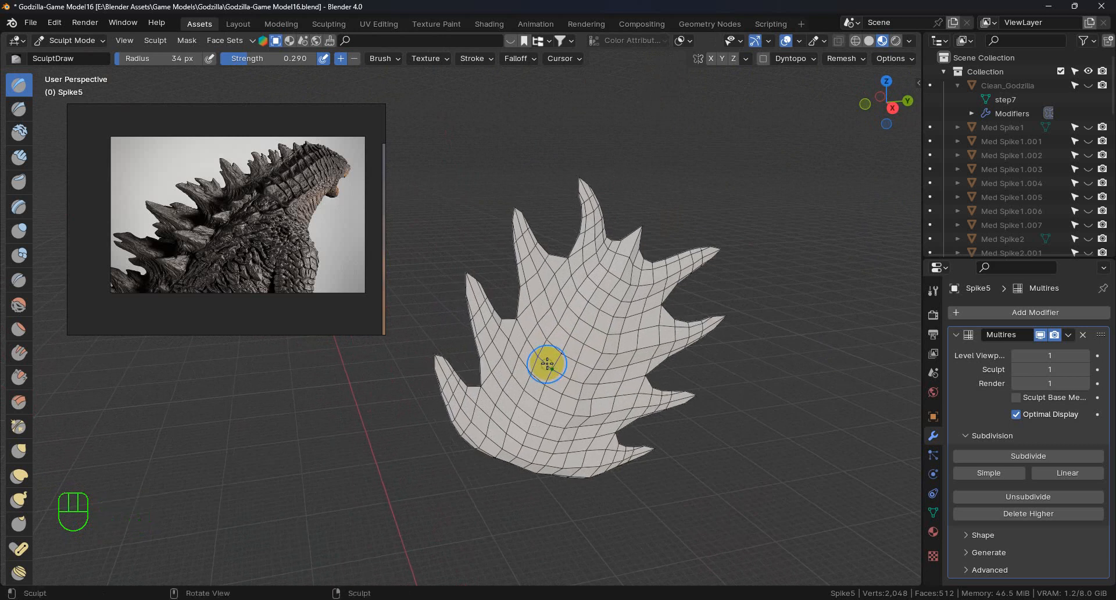